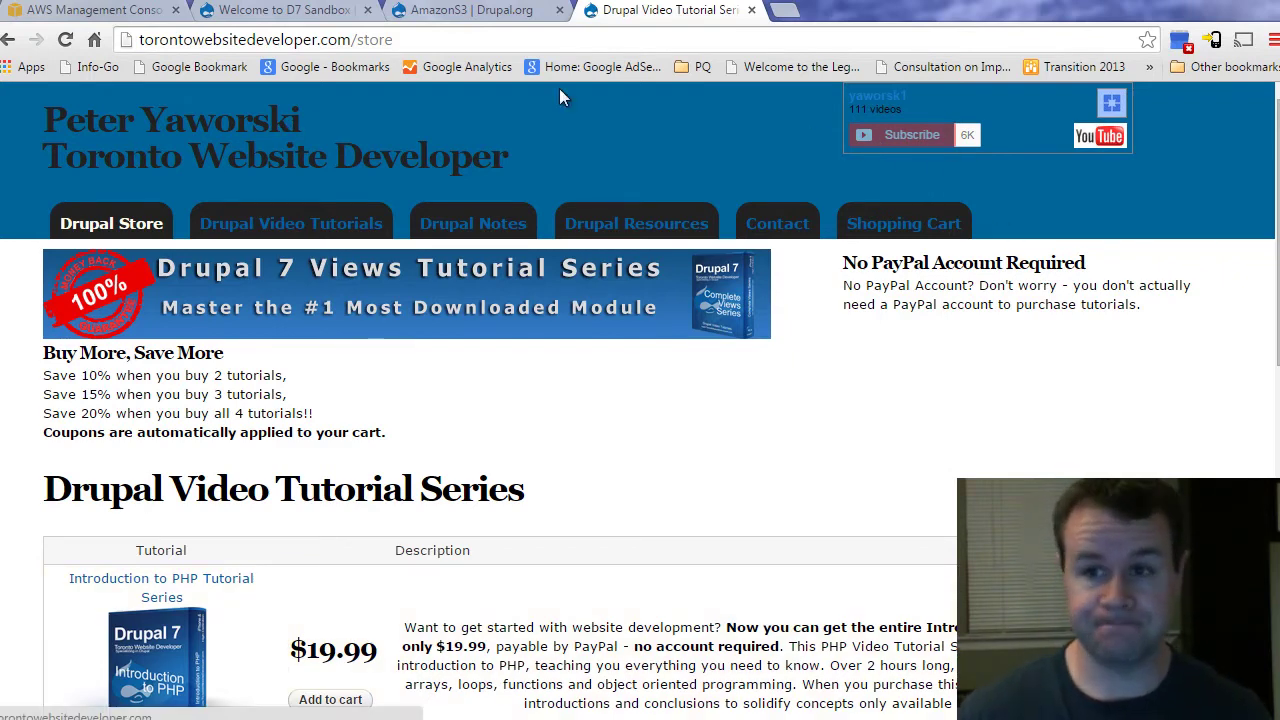
# Step: Close the tutorial store tab and check the sandbox site's address
pyautogui.click(752, 10)
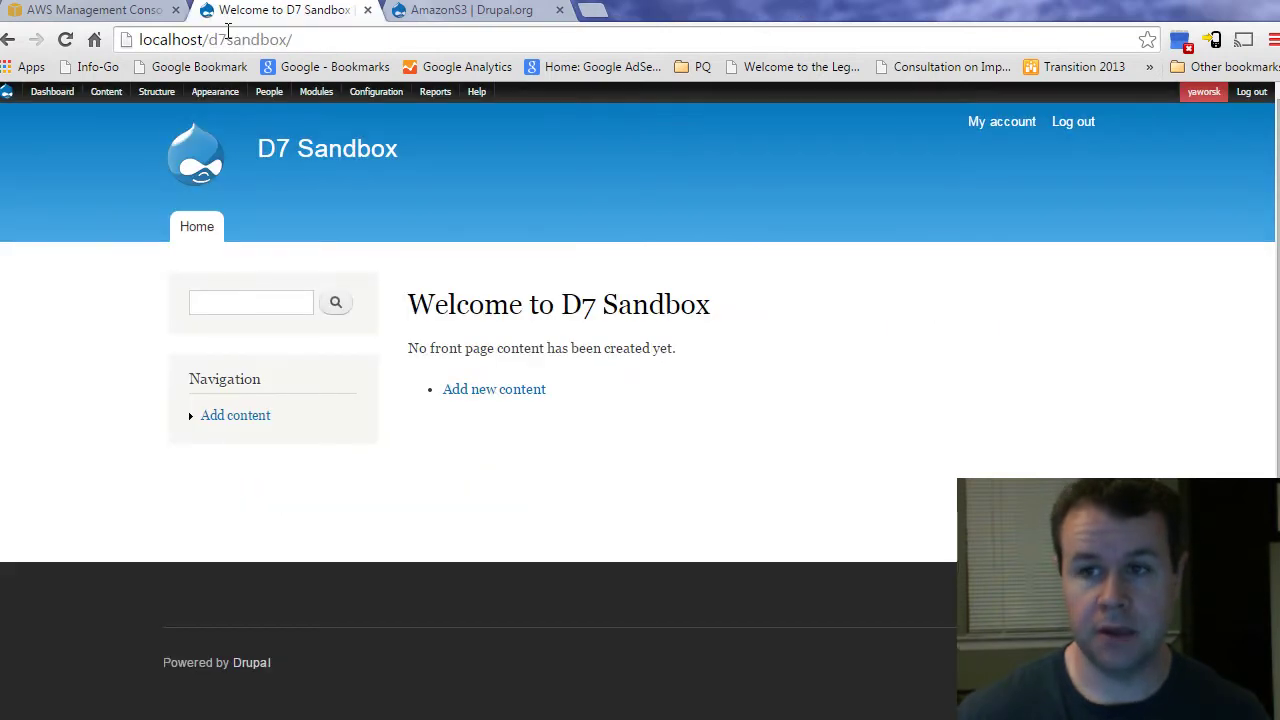
pyautogui.click(313, 40)
pyautogui.click(313, 40)
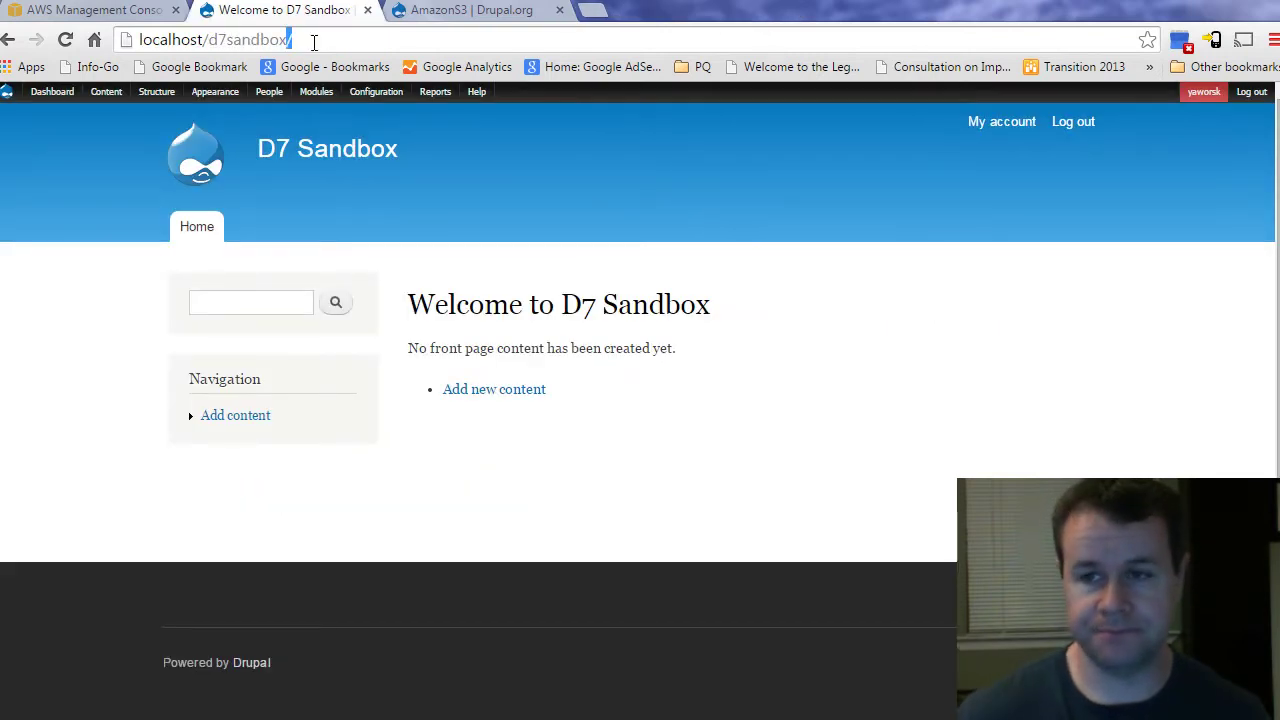
# Step: On the drupal.org/project/amazons3 page, find the recommended 7.x-2.0-beta3 release under Downloads
pyautogui.click(415, 12)
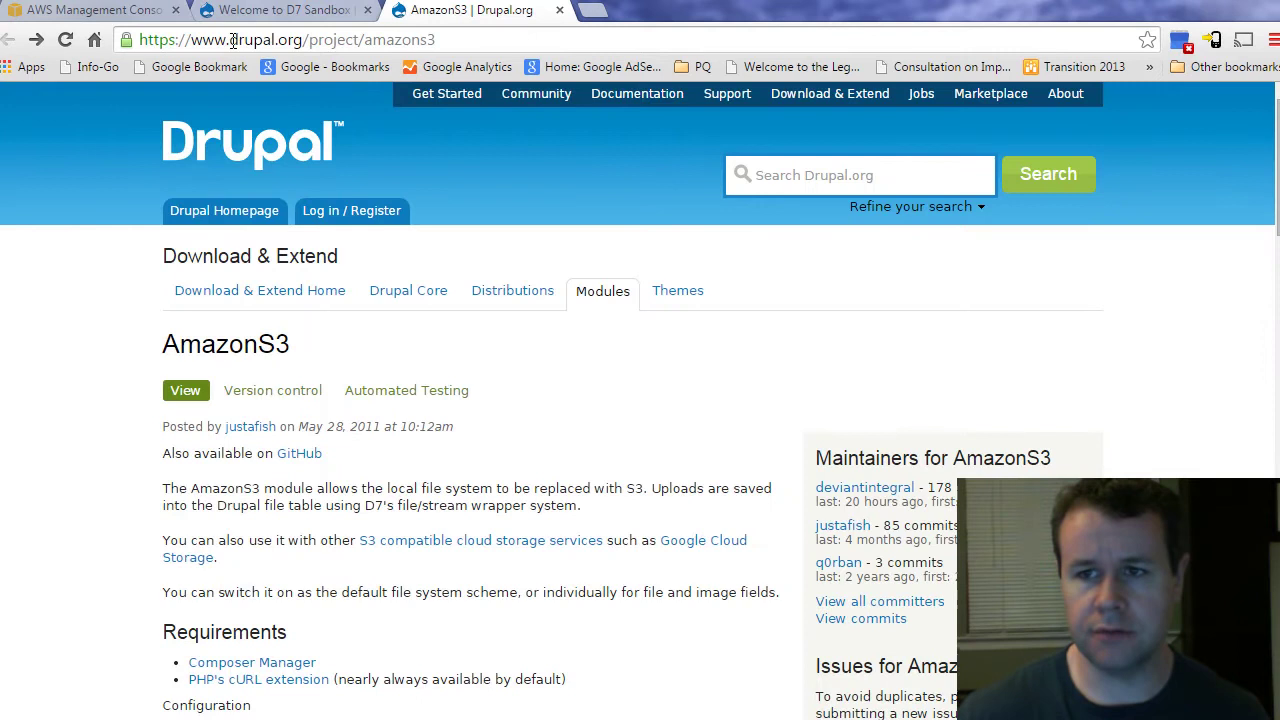
pyautogui.moveTo(229, 40); pyautogui.dragTo(458, 33)
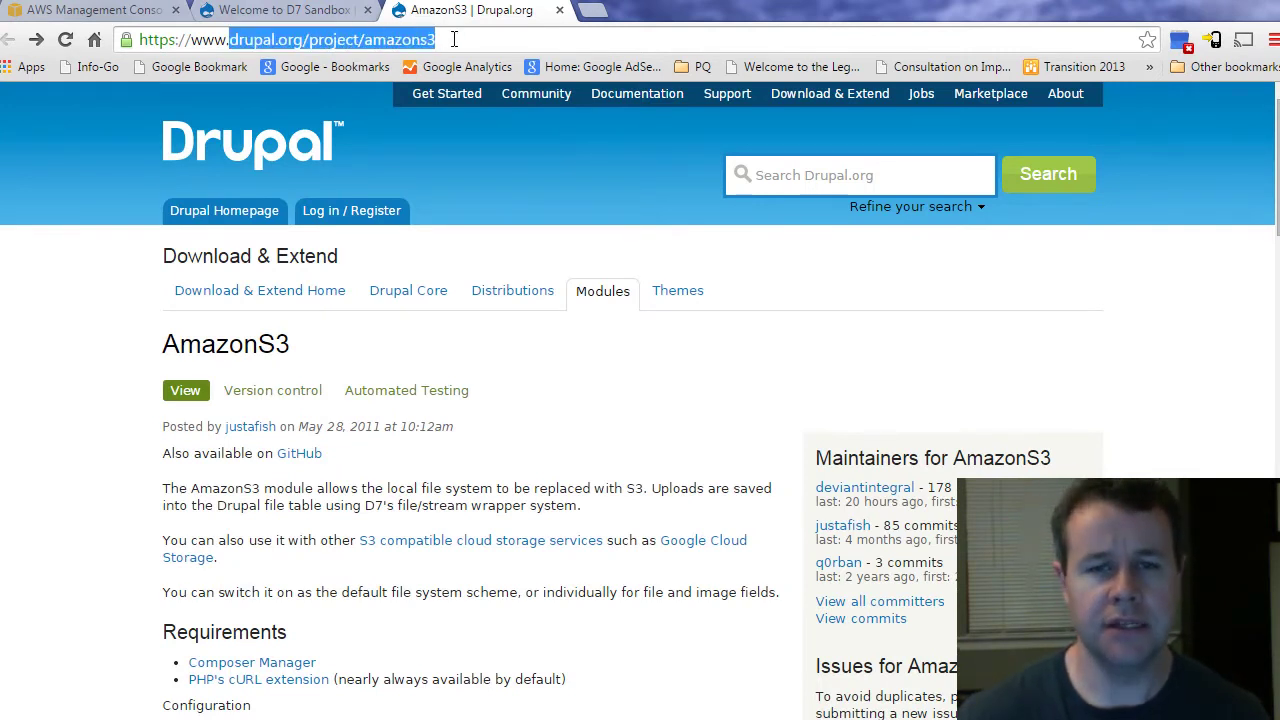
pyautogui.click(470, 110)
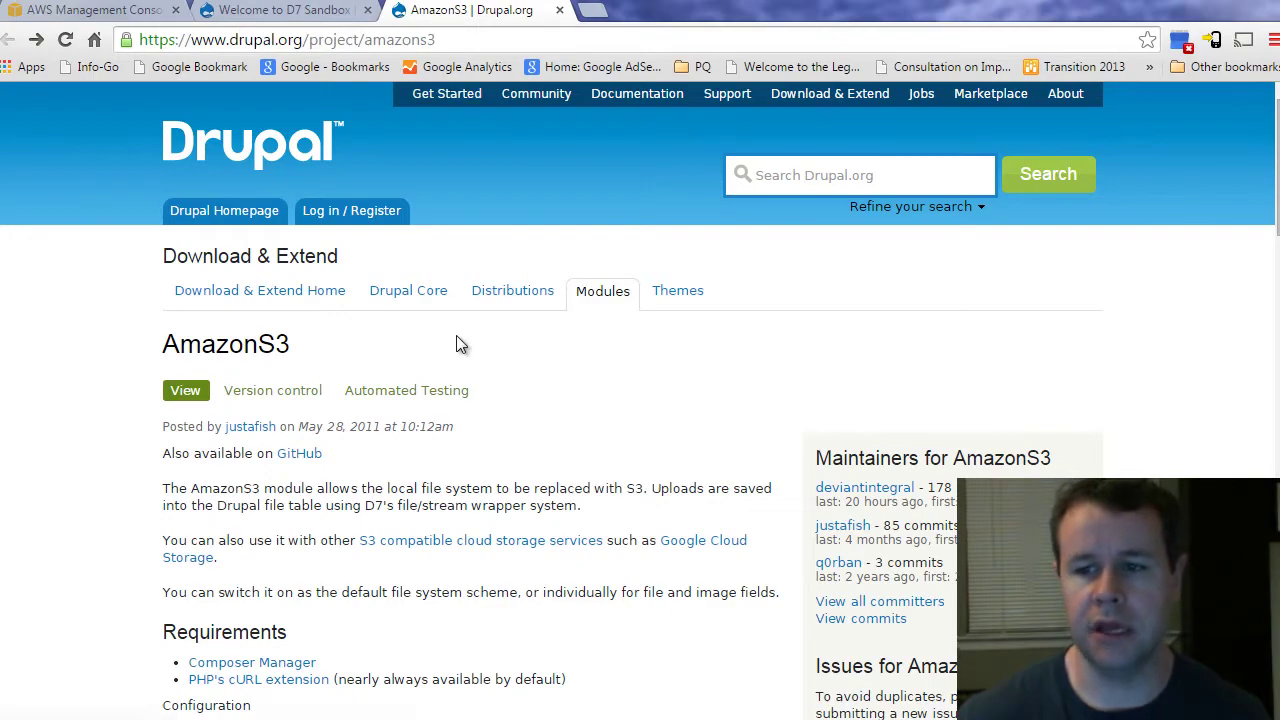
pyautogui.scroll(-1, 564, 375)
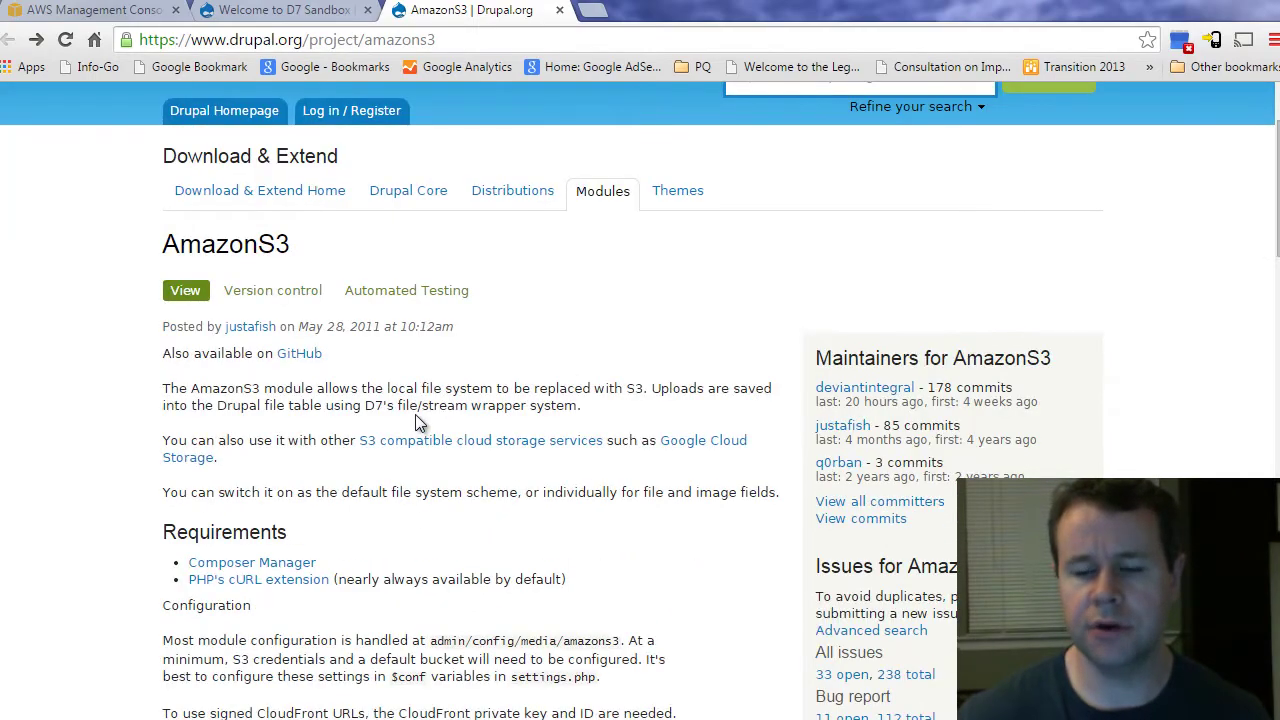
pyautogui.scroll(-15, 487, 479)
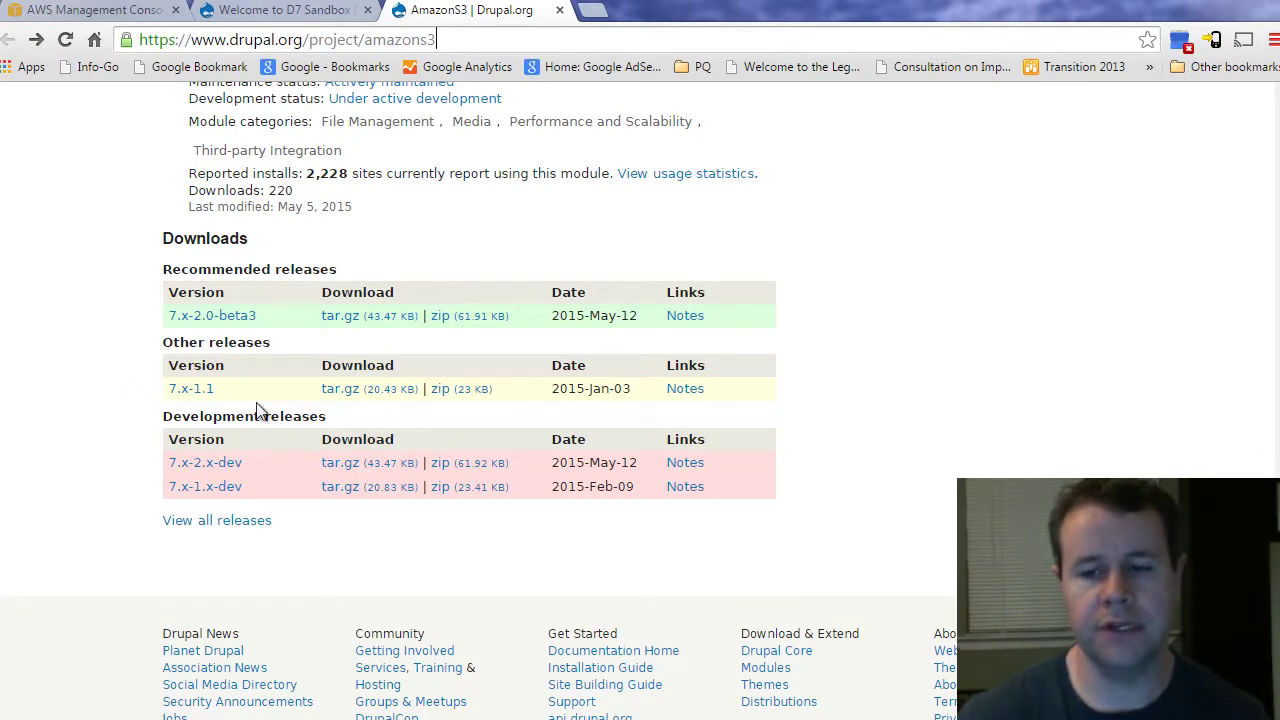
pyautogui.moveTo(279, 316); pyautogui.dragTo(168, 318)
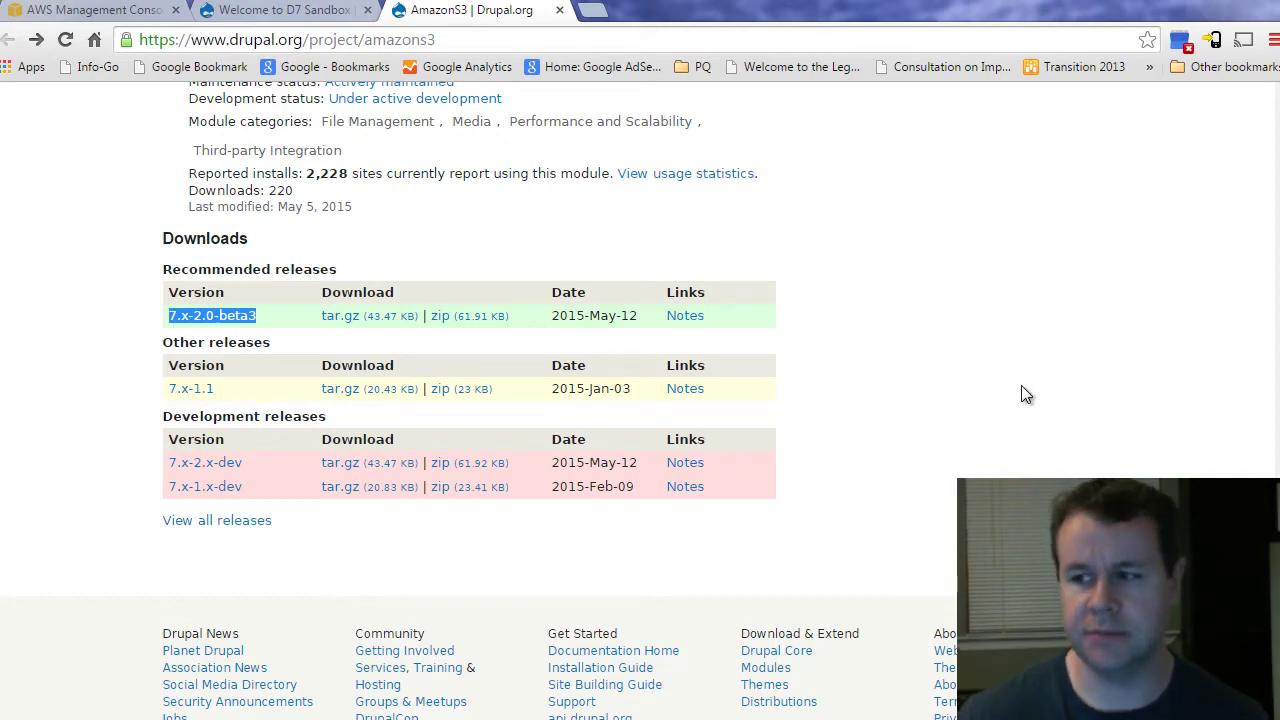
pyautogui.scroll(15, 1021, 385)
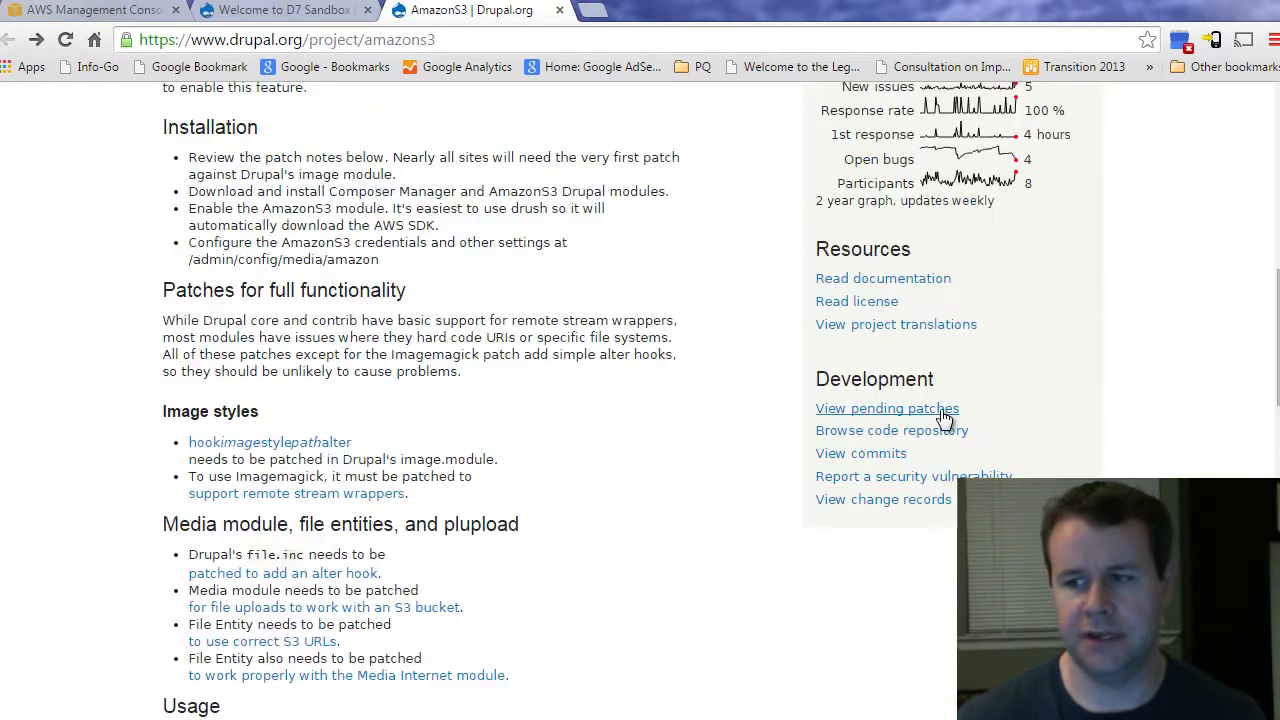
# Step: Open the AmazonS3 Installation & Setup documentation, then clear the Cygwin terminal screen
pyautogui.click(893, 284)
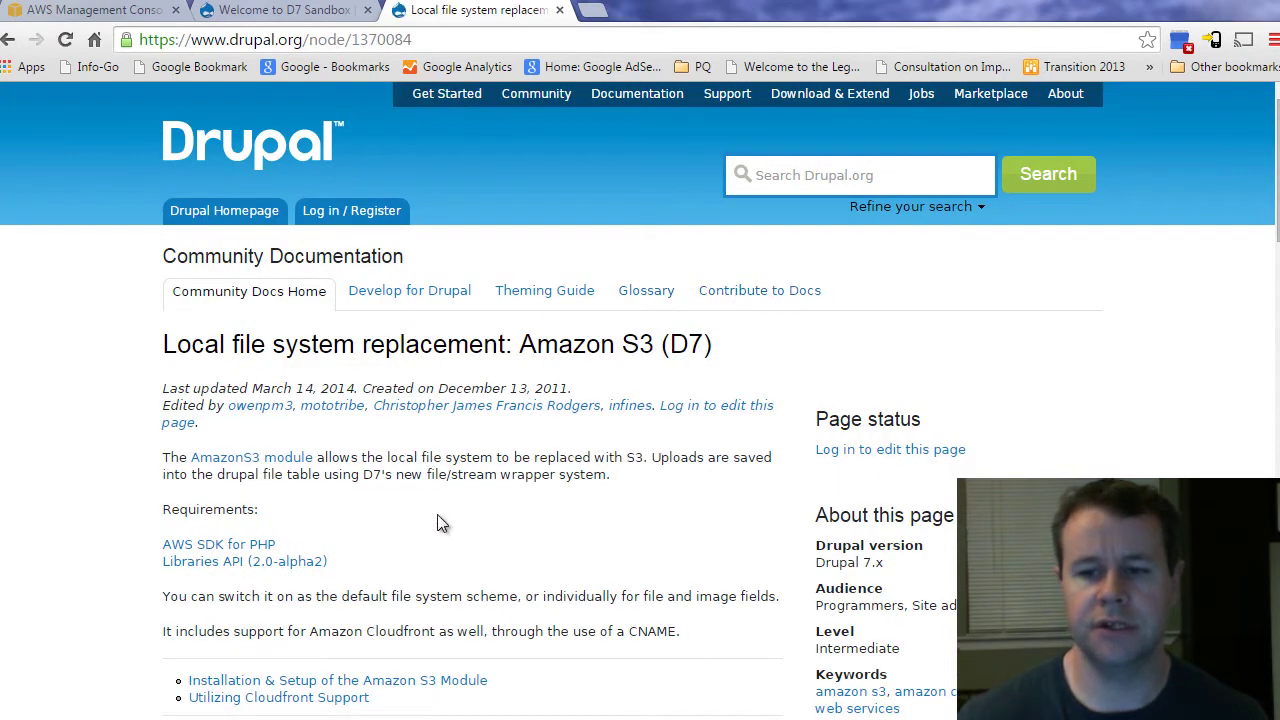
pyautogui.scroll(-1, 437, 522)
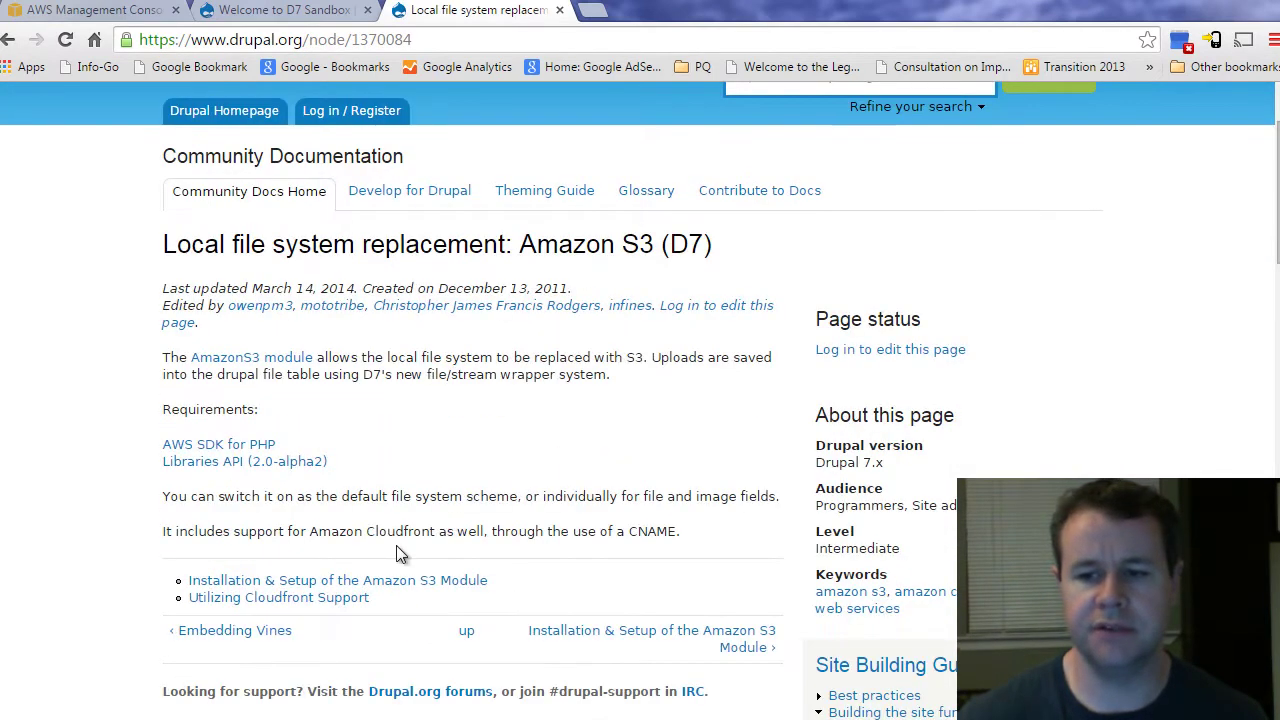
pyautogui.click(233, 585)
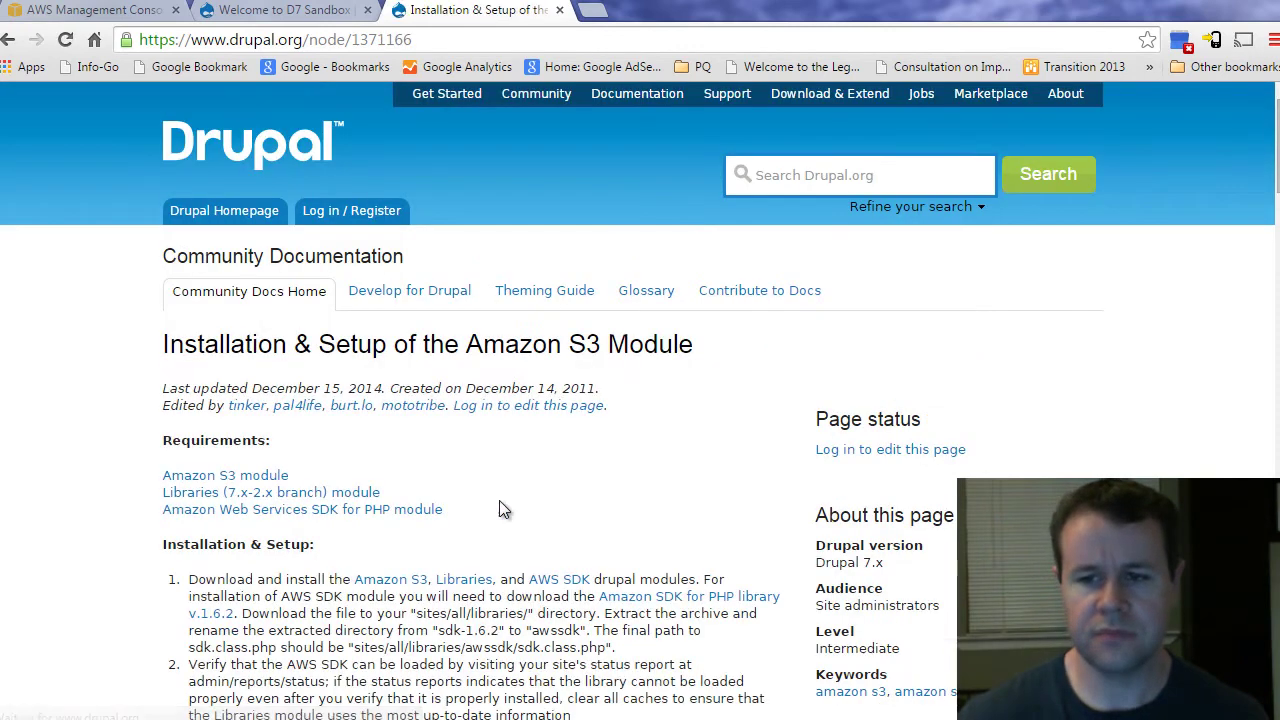
pyautogui.scroll(-1, 499, 501)
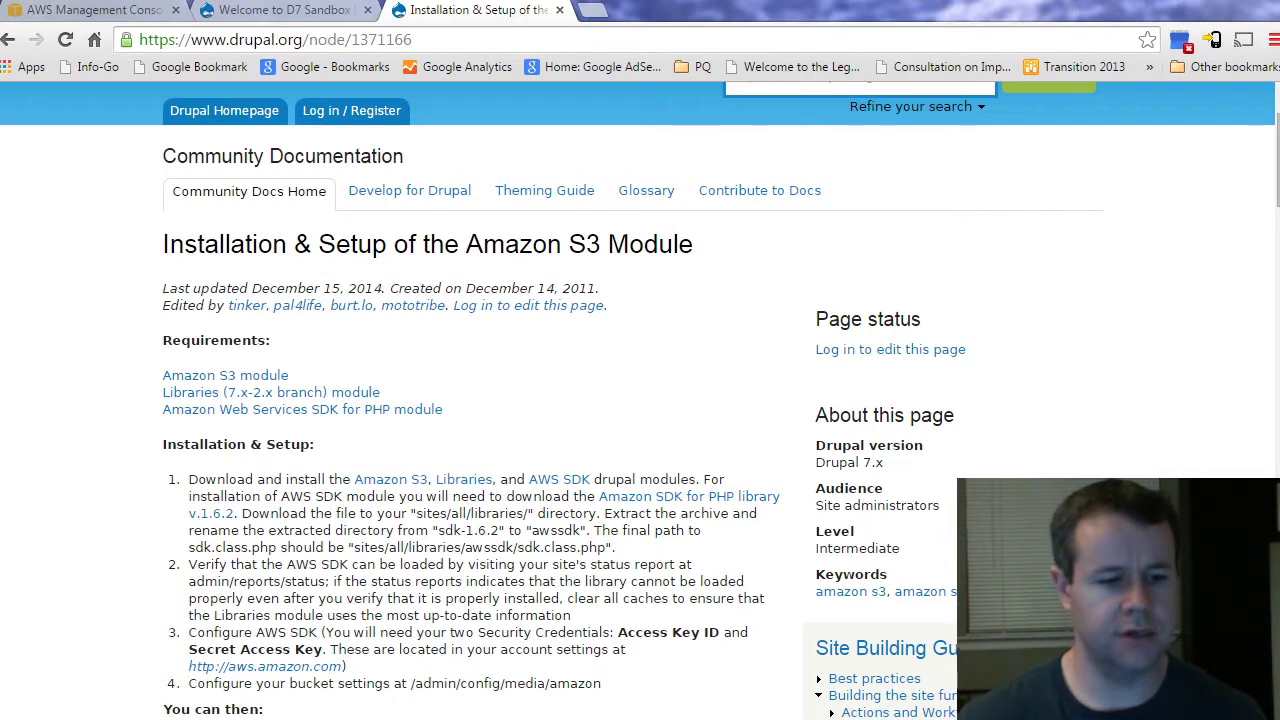
pyautogui.hotkey('alt', 'Tab')
pyautogui.hotkey('ctrl', 'l')
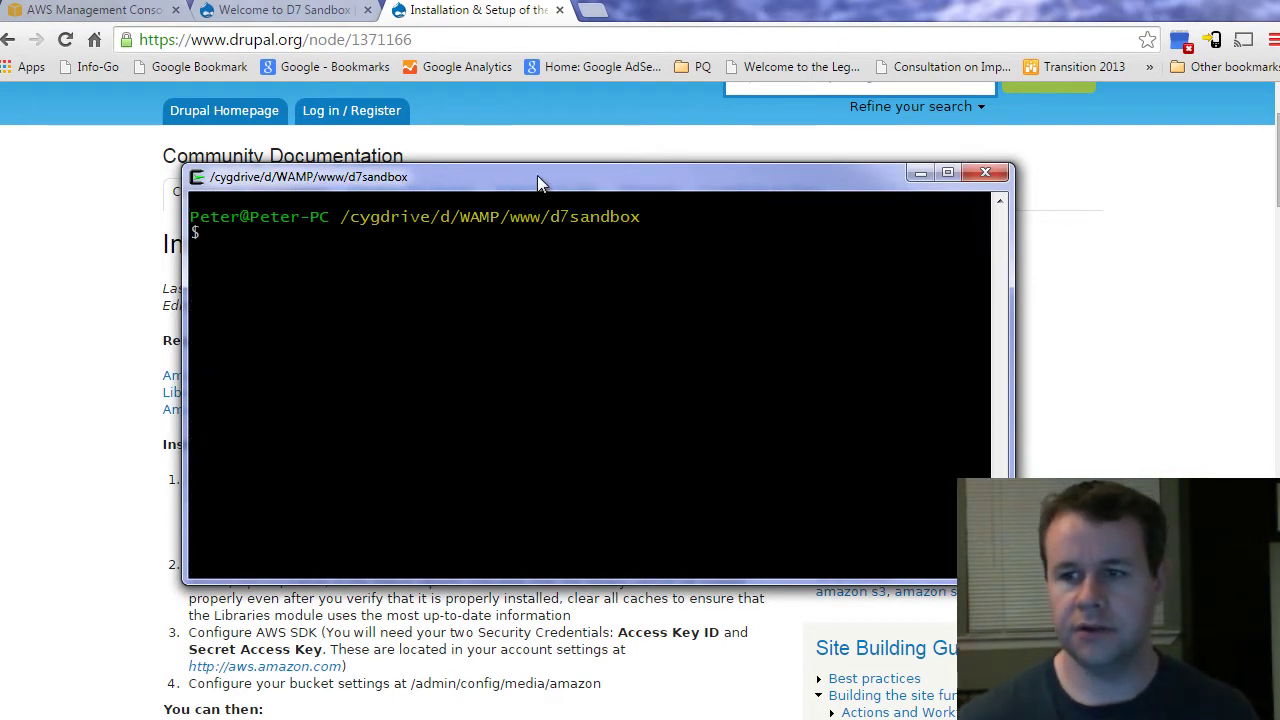
# Step: Draft 'drush dl libraries awssdk' in the terminal and cancel it without running
pyautogui.moveTo(537, 175); pyautogui.dragTo(855, 157)
pyautogui.write('drush dl libarr')
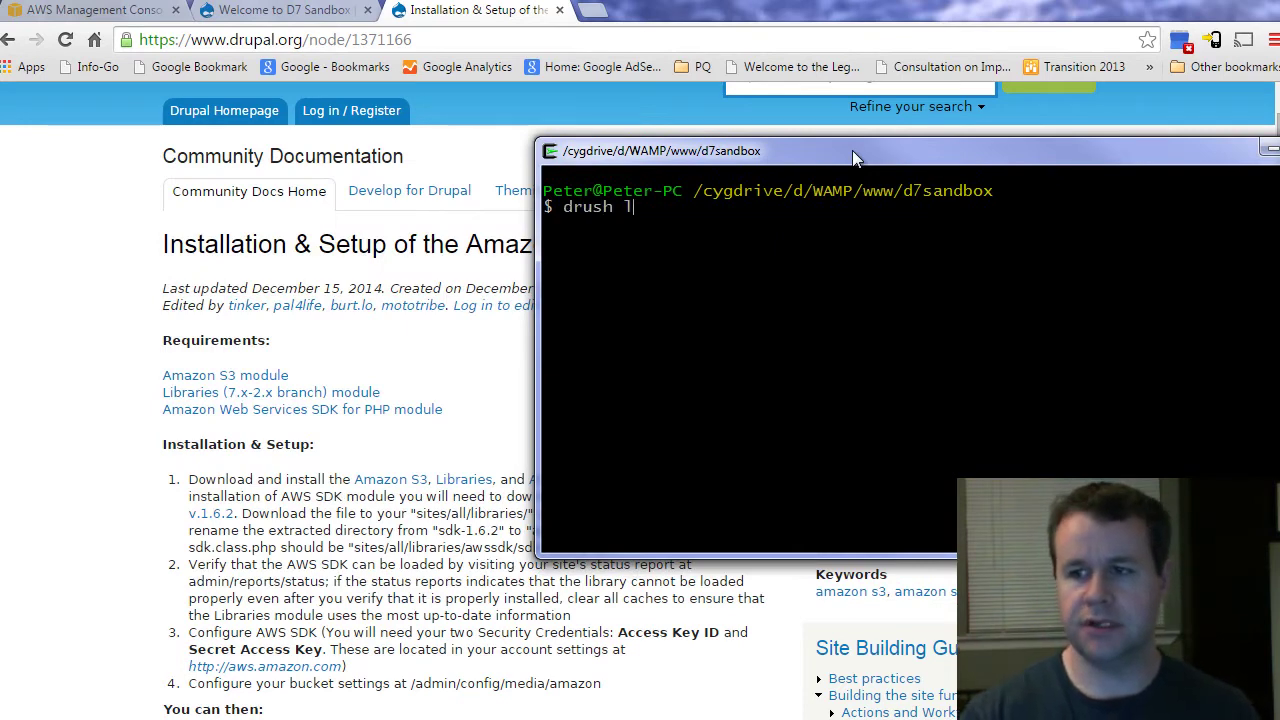
pyautogui.press('BackSpace')
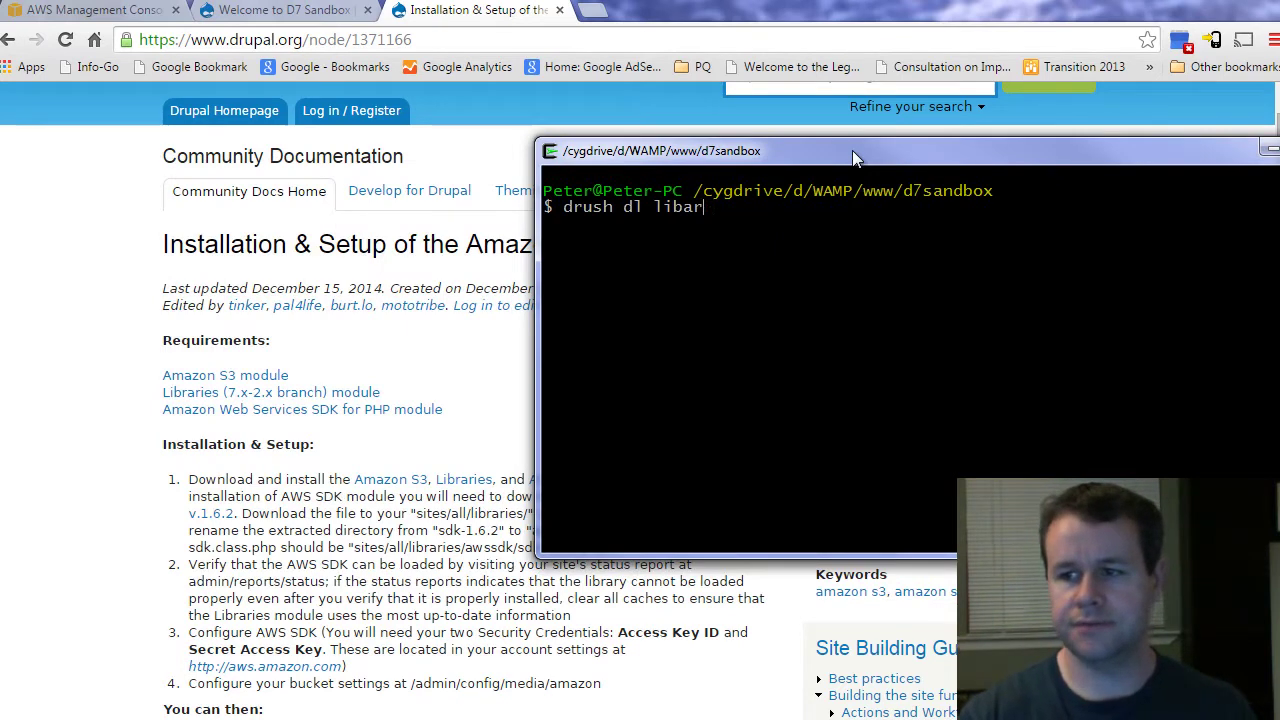
pyautogui.press('BackSpace')
pyautogui.press('BackSpace')
pyautogui.write('raries ')
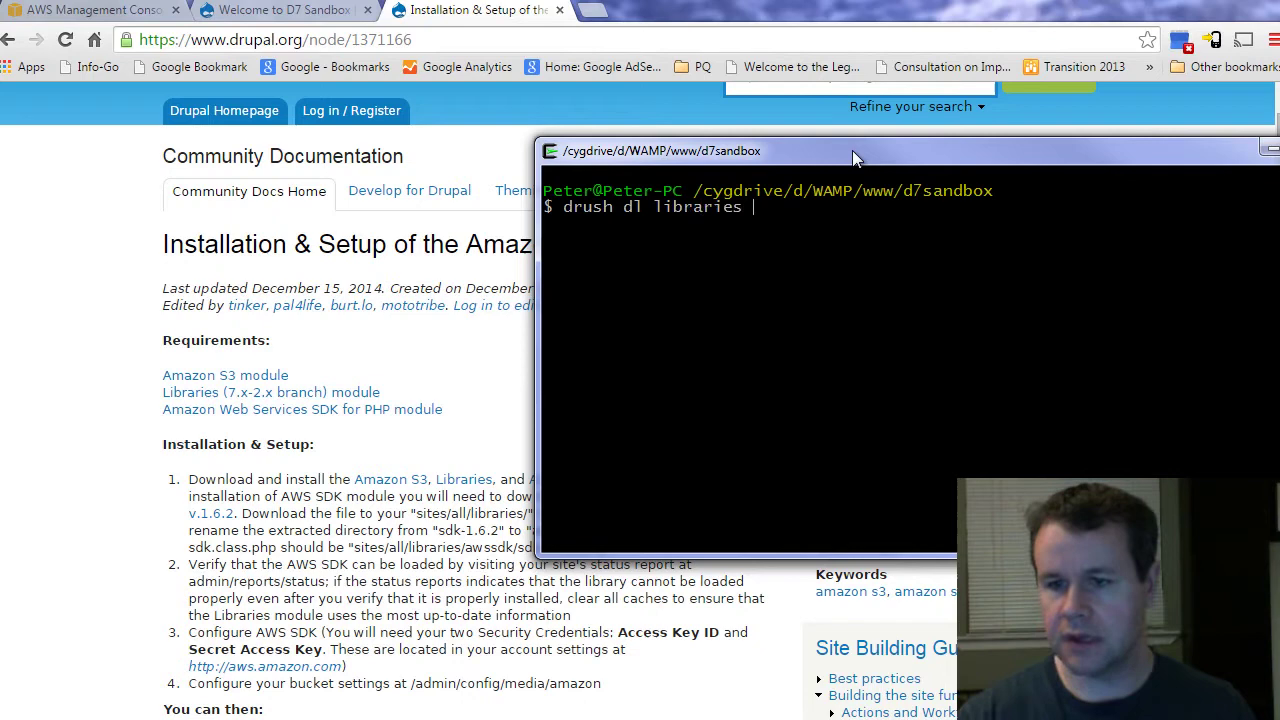
pyautogui.write('aws')
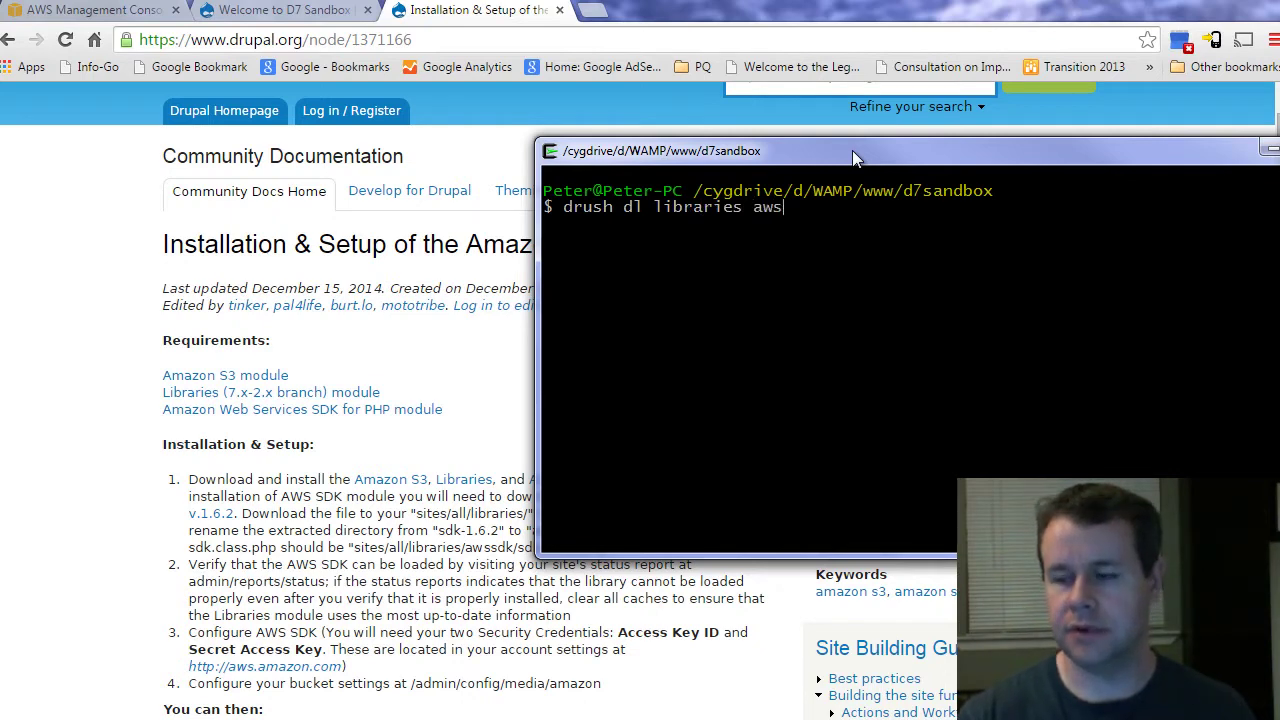
pyautogui.write('sdk')
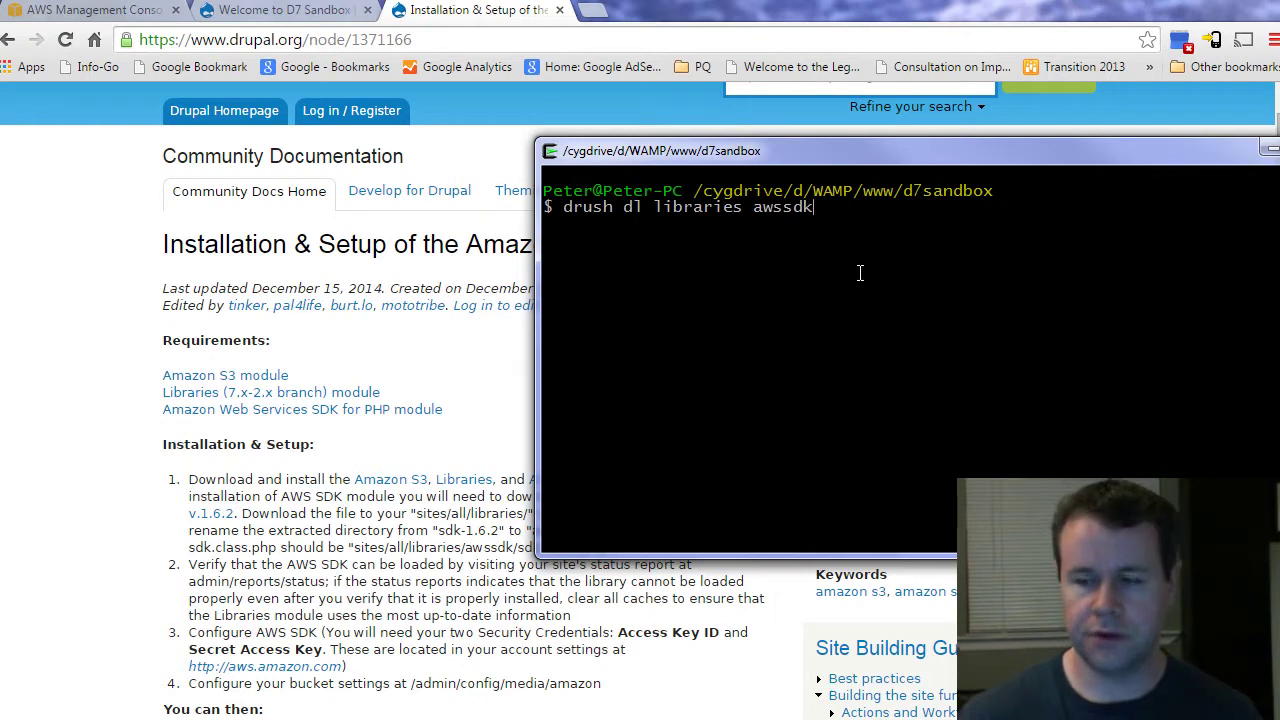
pyautogui.hotkey('ctrl', 'c')
# Step: Draft 'drush en libraries awssdk awssdk_ui amazons3 -y' and cancel it without running
pyautogui.write('d')
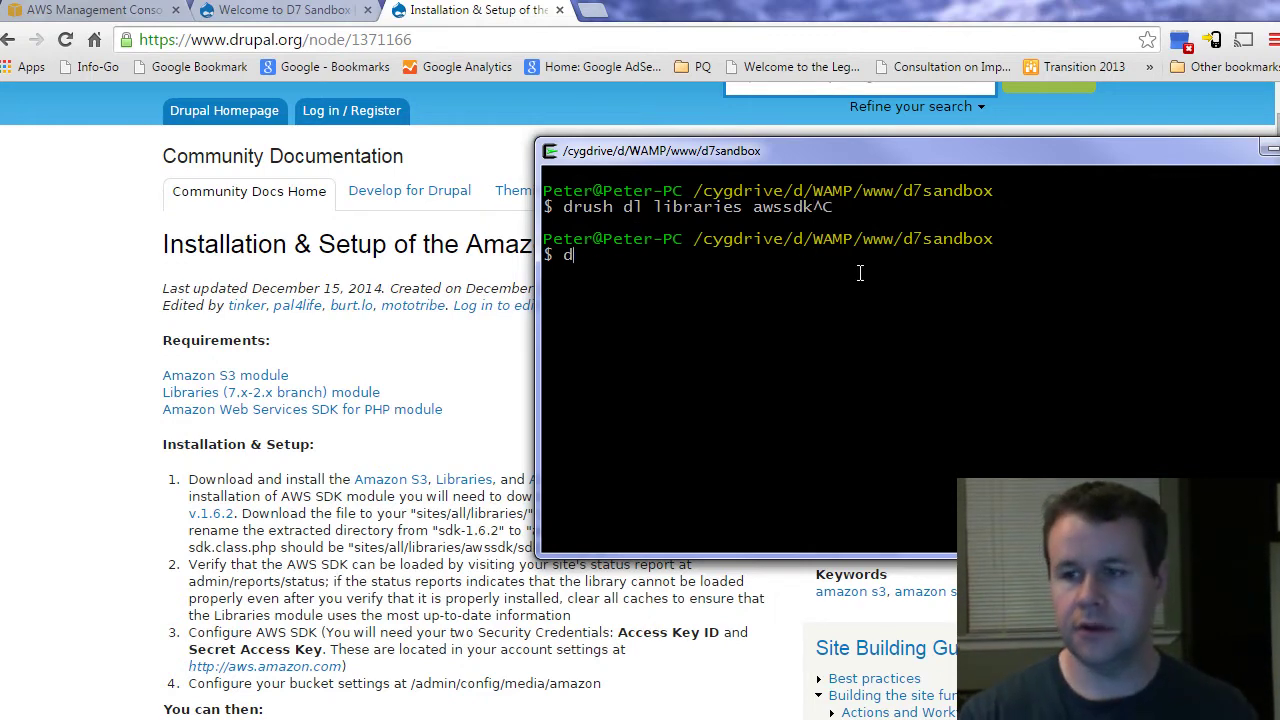
pyautogui.write('rush en libraries awss')
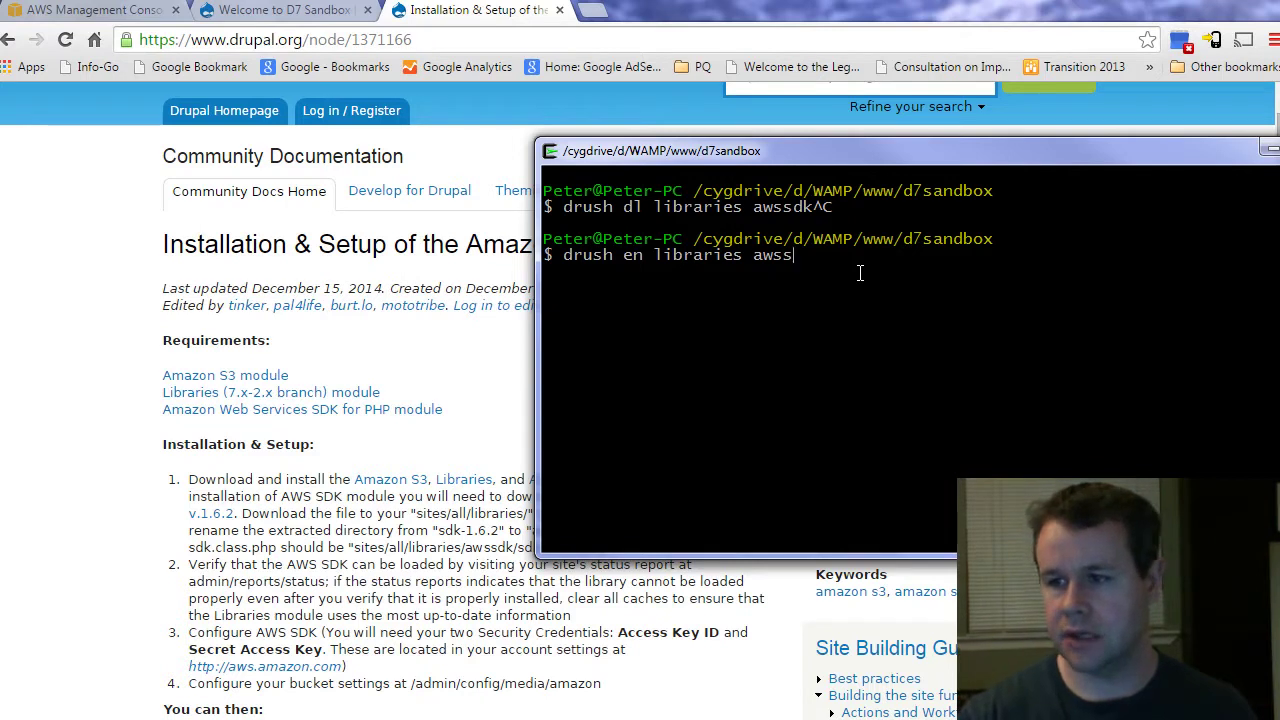
pyautogui.write('dk aws')
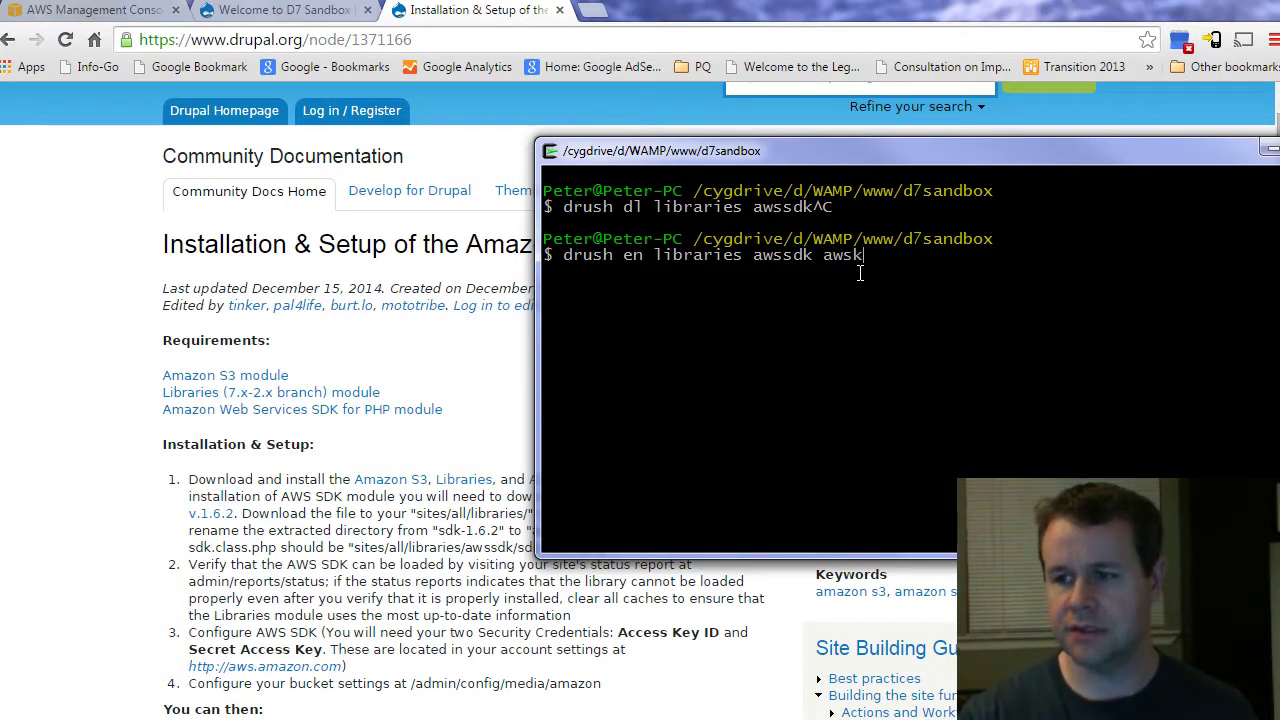
pyautogui.write('sdk_ui aw')
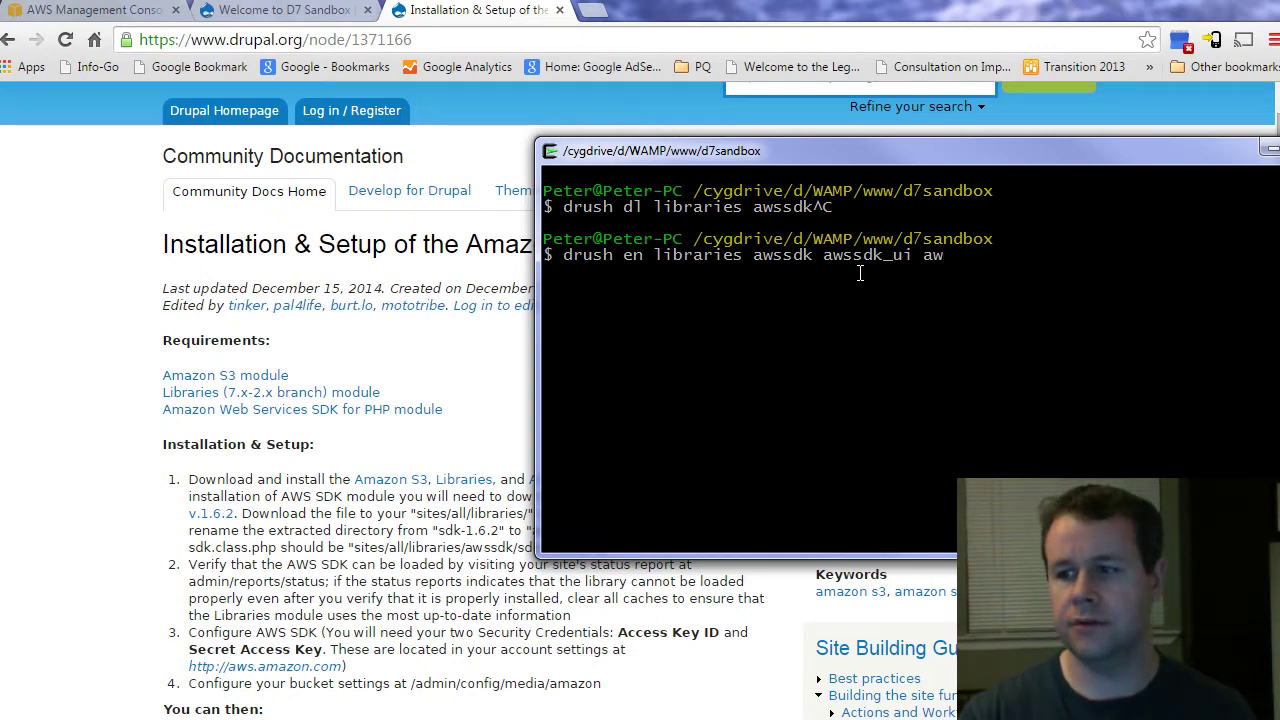
pyautogui.press('BackSpace')
pyautogui.write('ma')
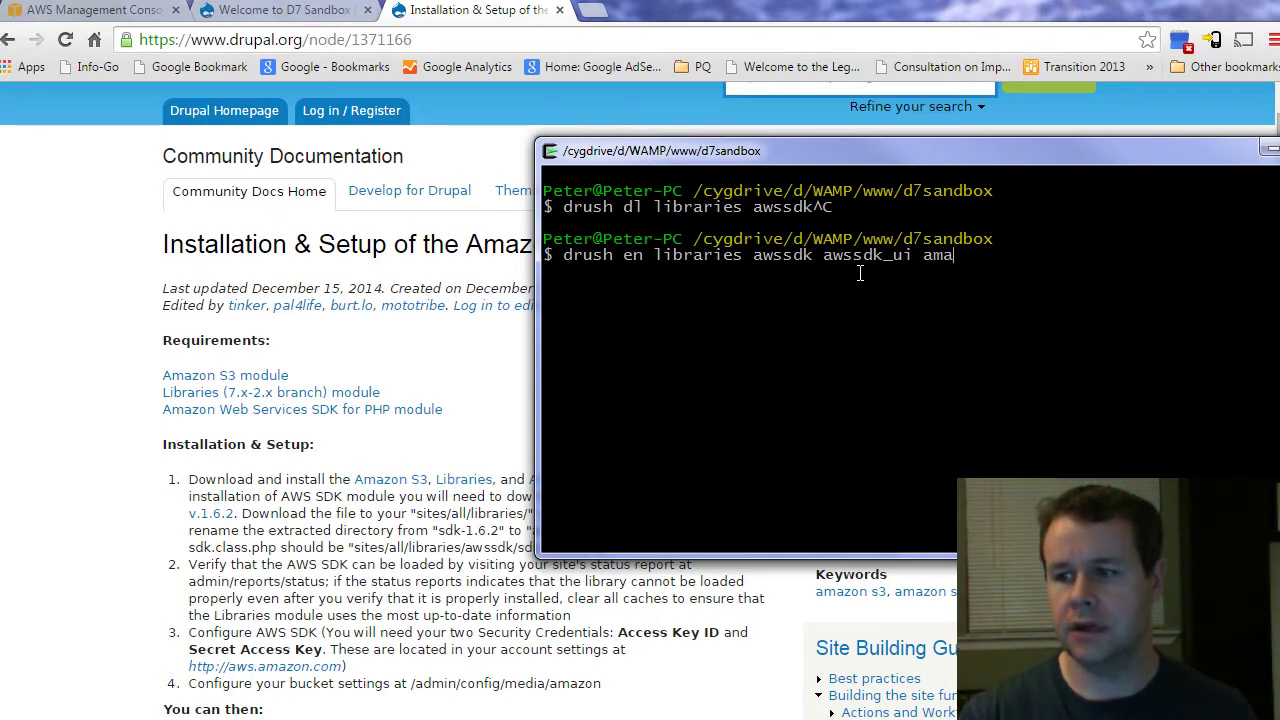
pyautogui.write('zons3 -y')
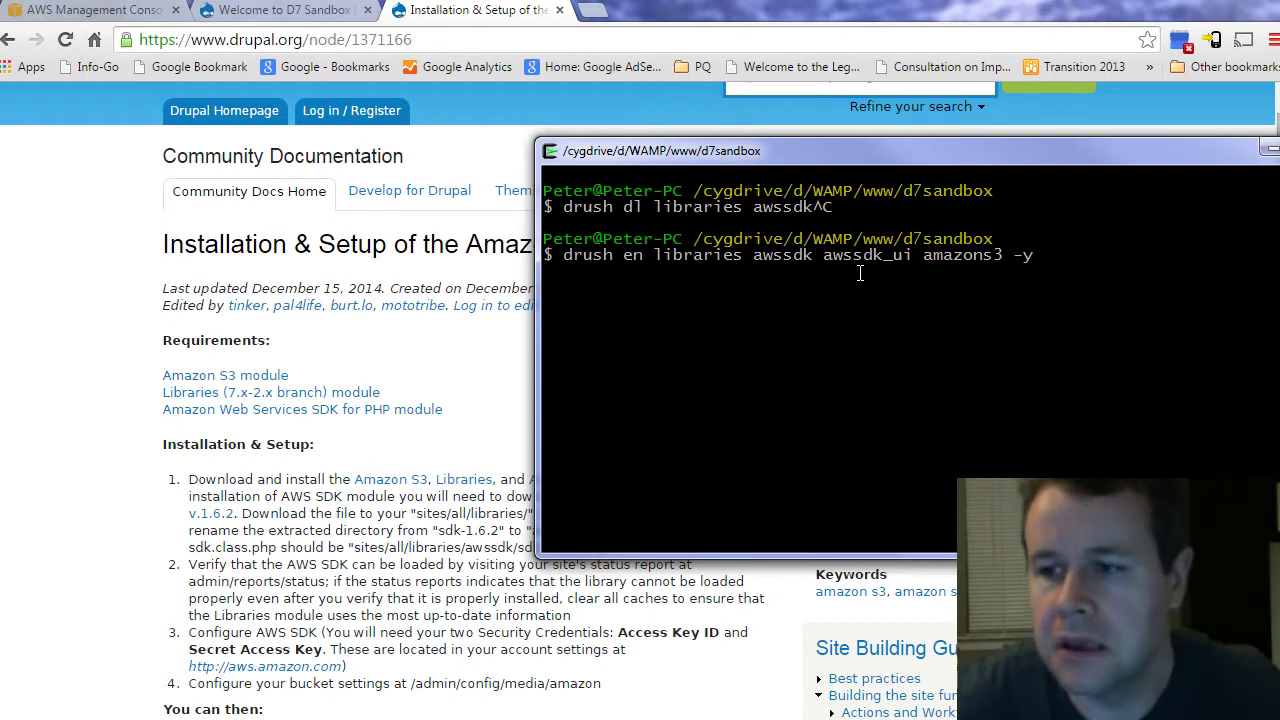
pyautogui.hotkey('ctrl', 'c')
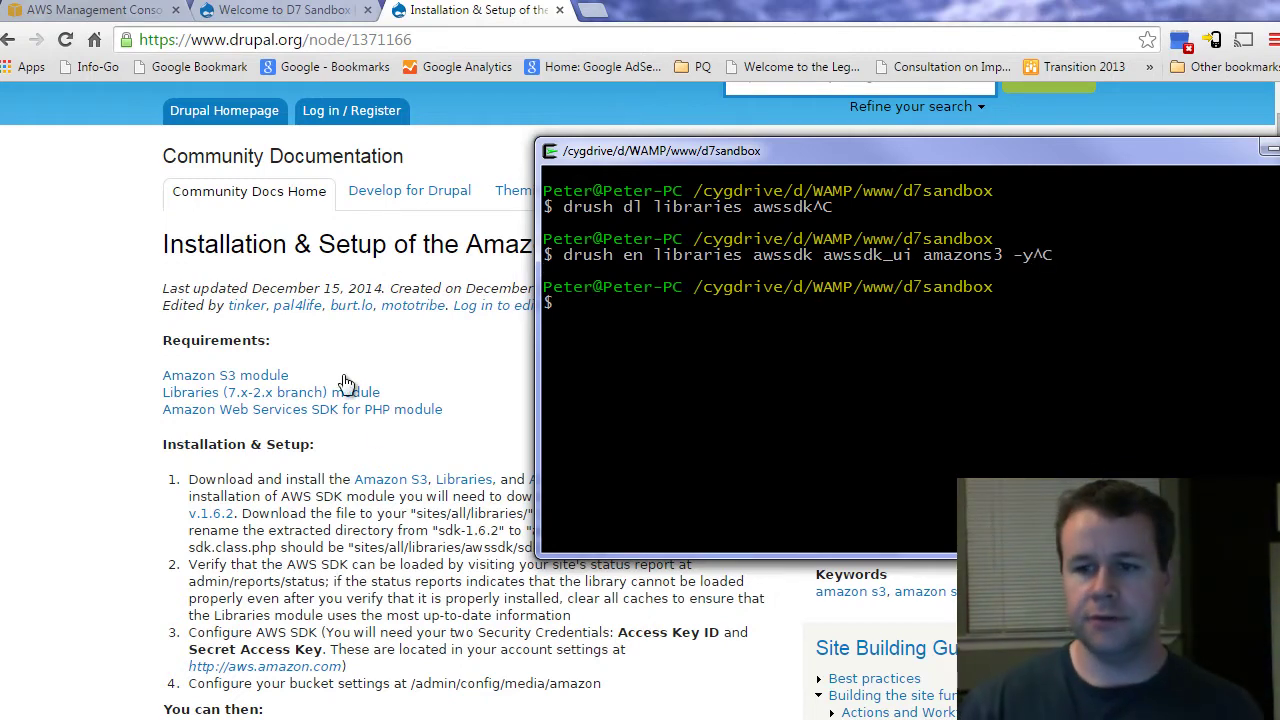
# Step: From the installation guide, save the Amazon SDK for PHP archive sdk-1.6.2.tgz, then go back to the terminal
pyautogui.click(387, 455)
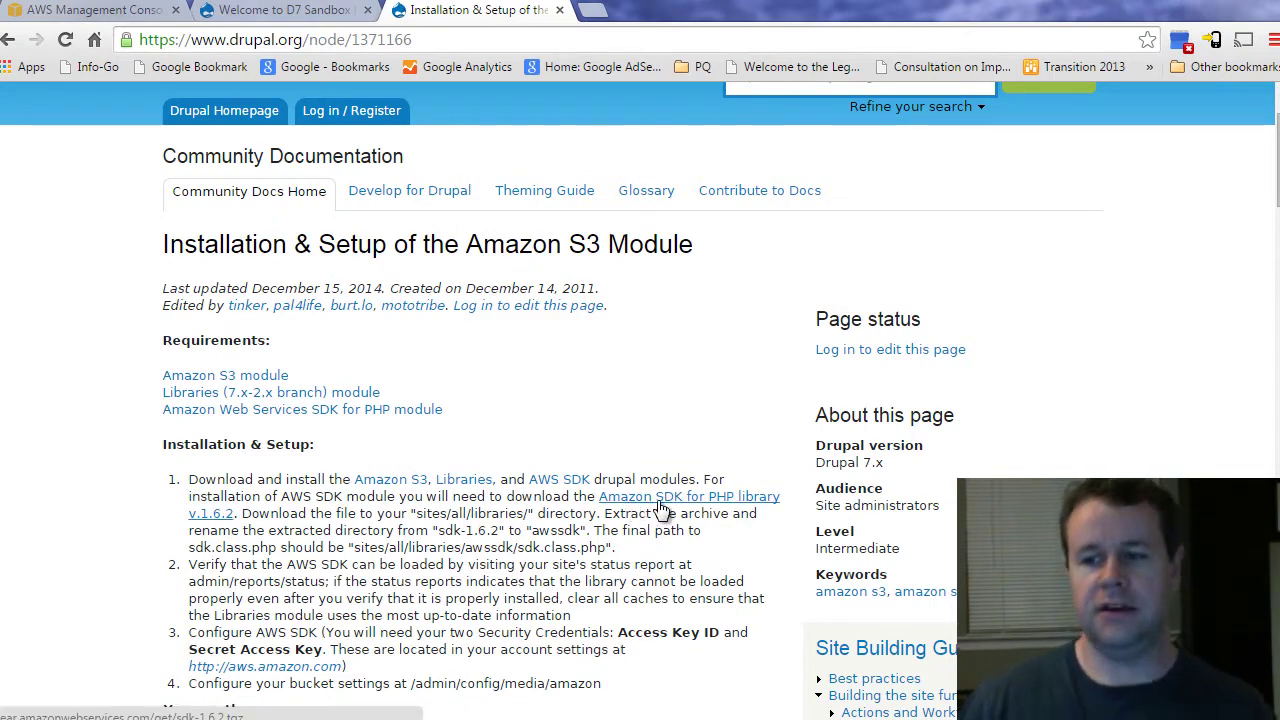
pyautogui.click(720, 505)
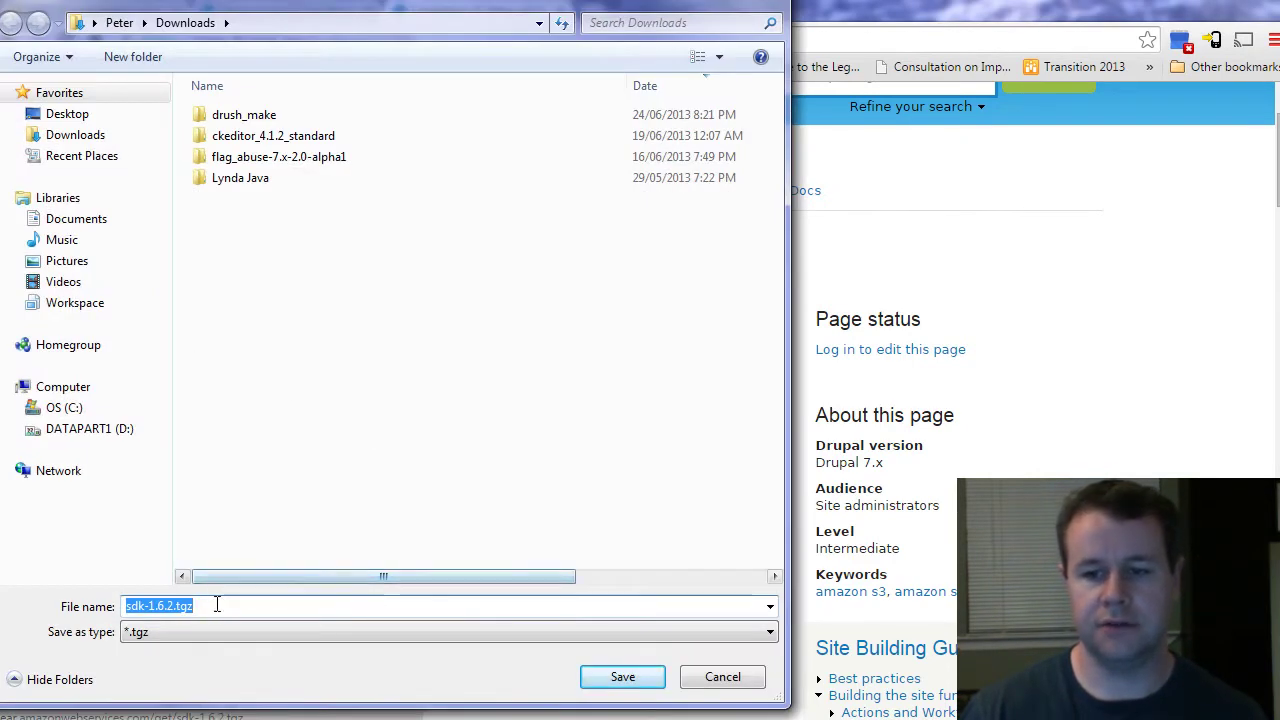
pyautogui.click(722, 678)
pyautogui.hotkey('alt', 'Tab')
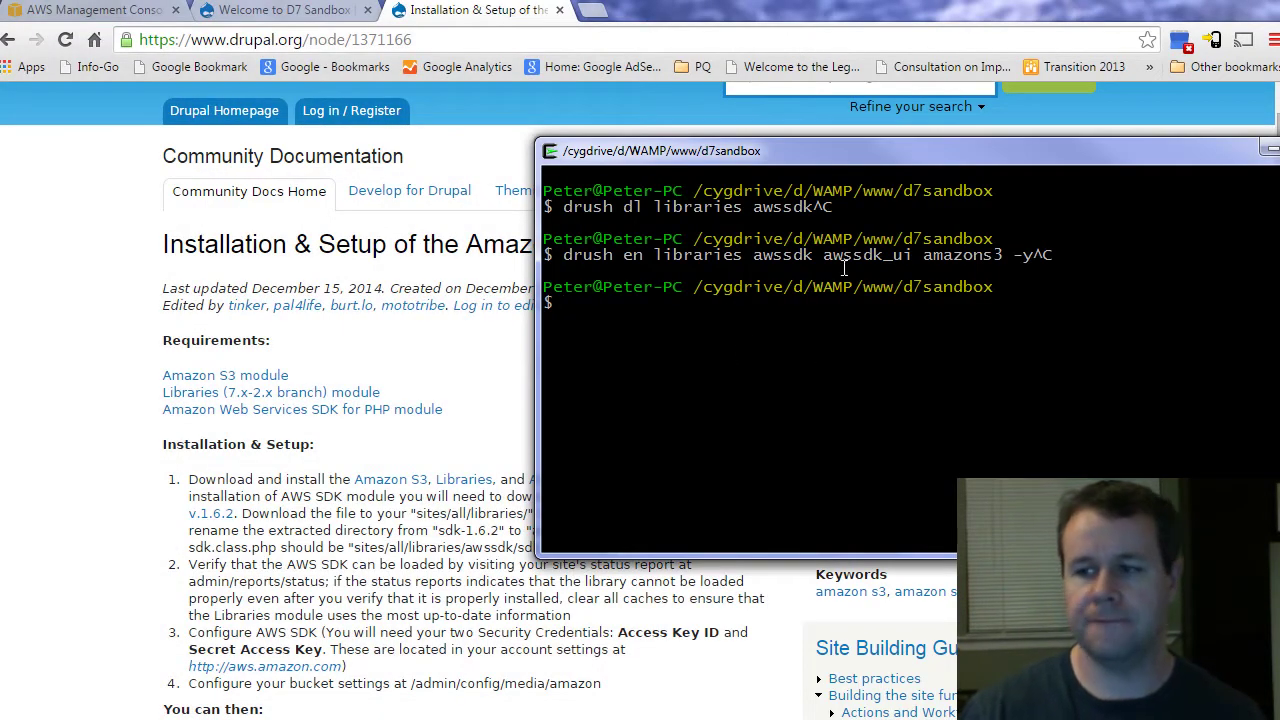
# Step: Navigate into sites/all, list it, and abandon a drafted 'mkdir libraries' command
pyautogui.write('ls')
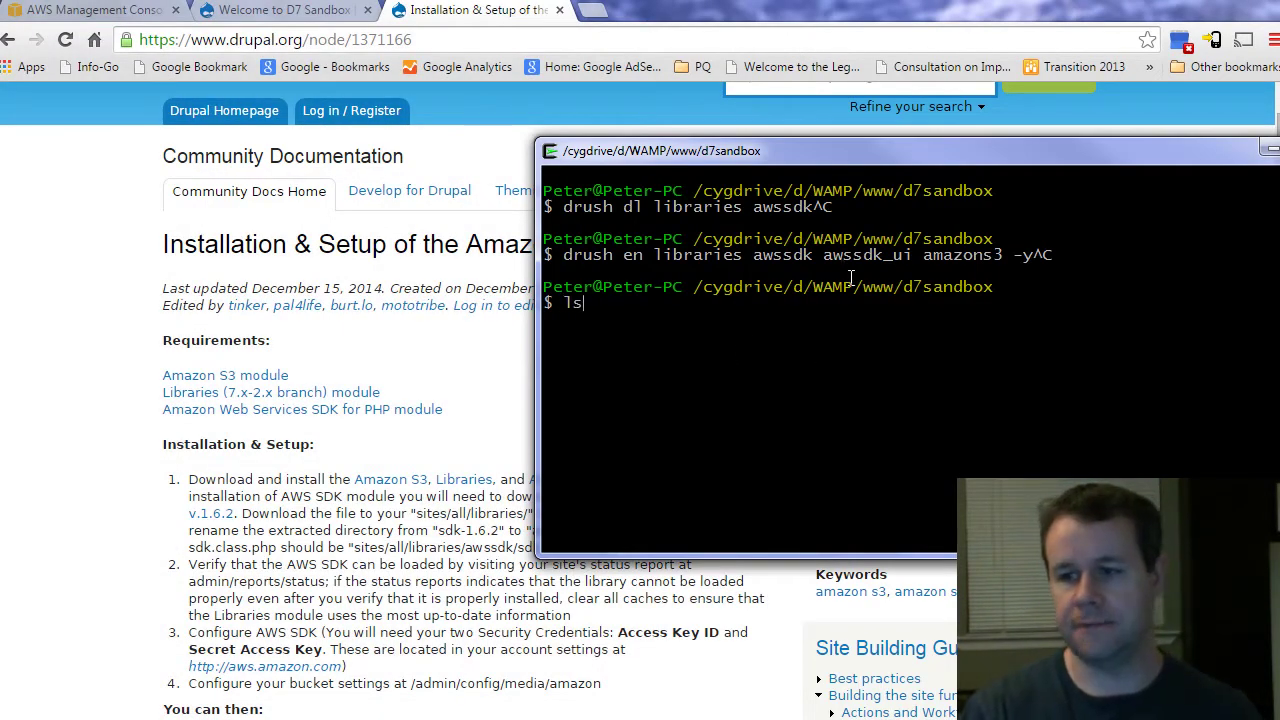
pyautogui.press('Return')
pyautogui.write('cd sites/')
pyautogui.press('Return')
pyautogui.write('l')
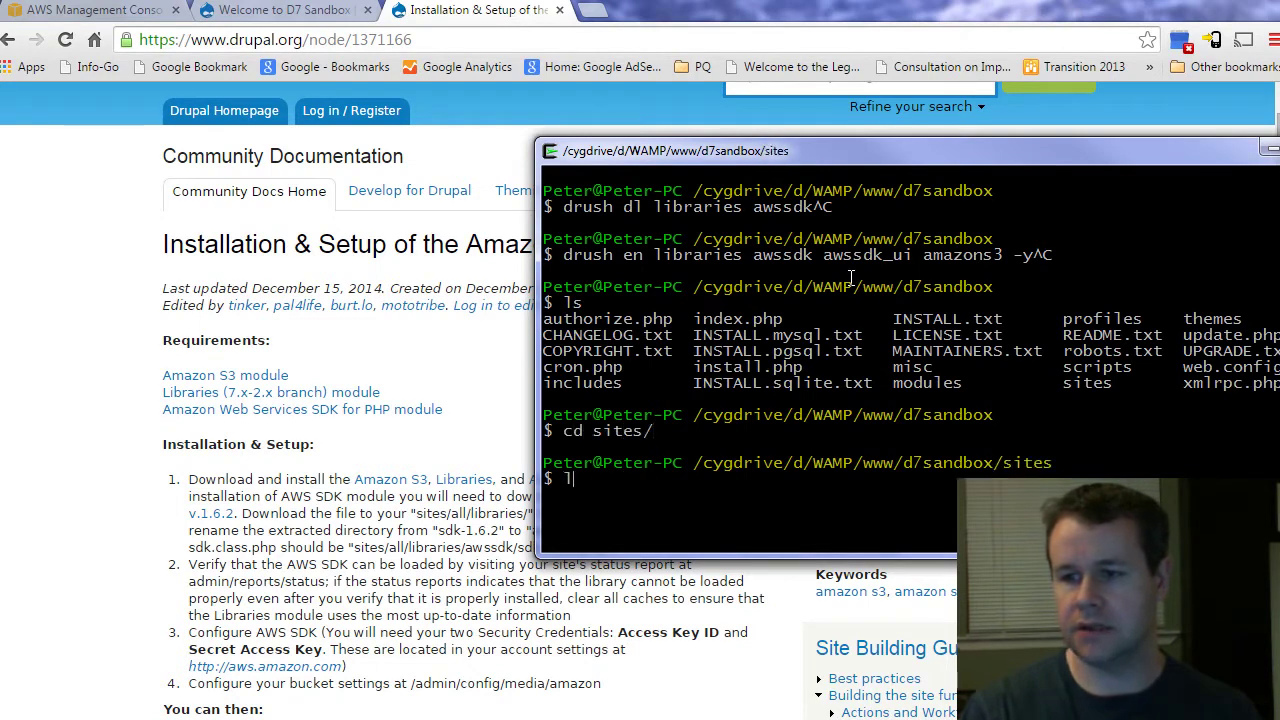
pyautogui.press('BackSpace')
pyautogui.write('cd s')
pyautogui.press('Tab')
pyautogui.press('Return')
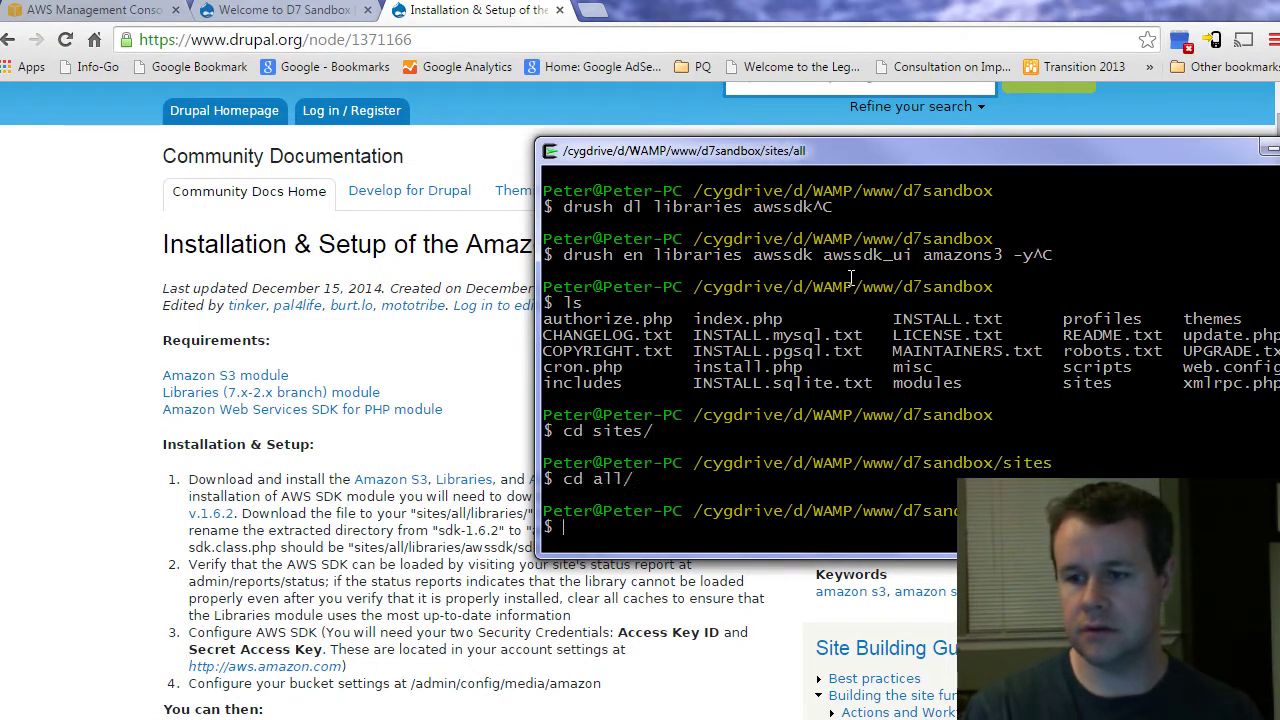
pyautogui.write('ls')
pyautogui.press('Return')
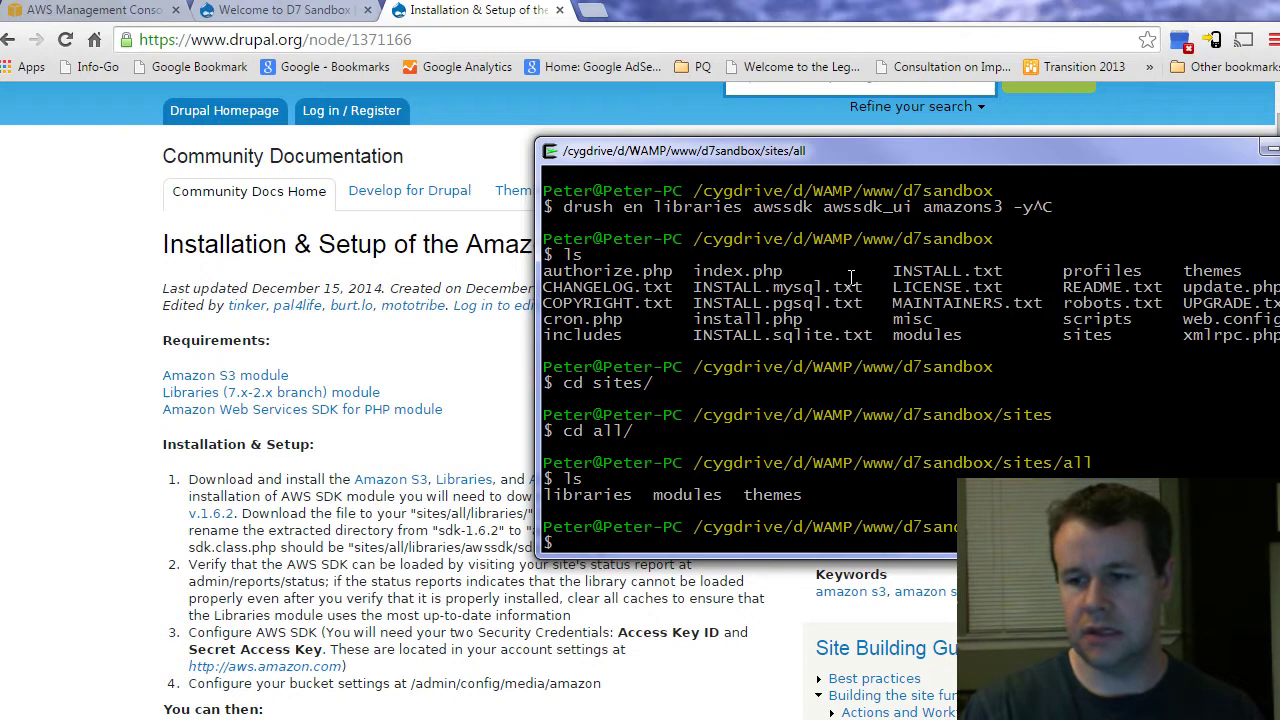
pyautogui.write('mkdir')
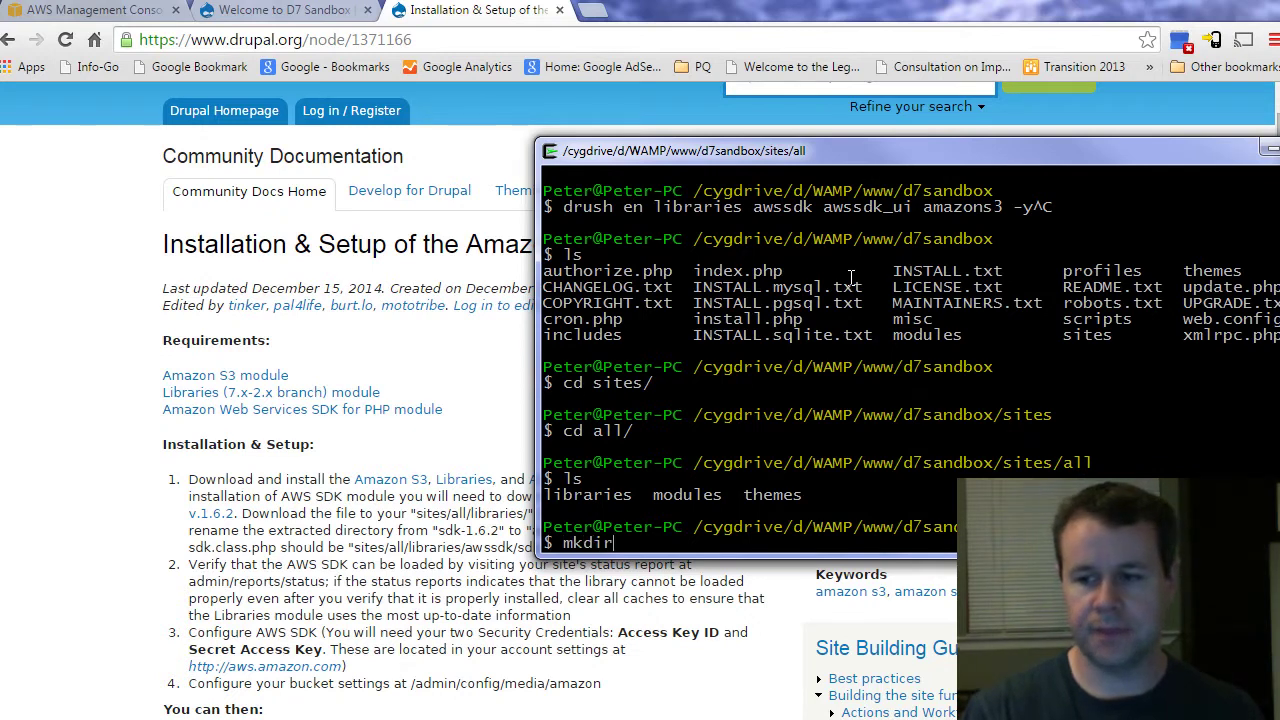
pyautogui.write(' libraries')
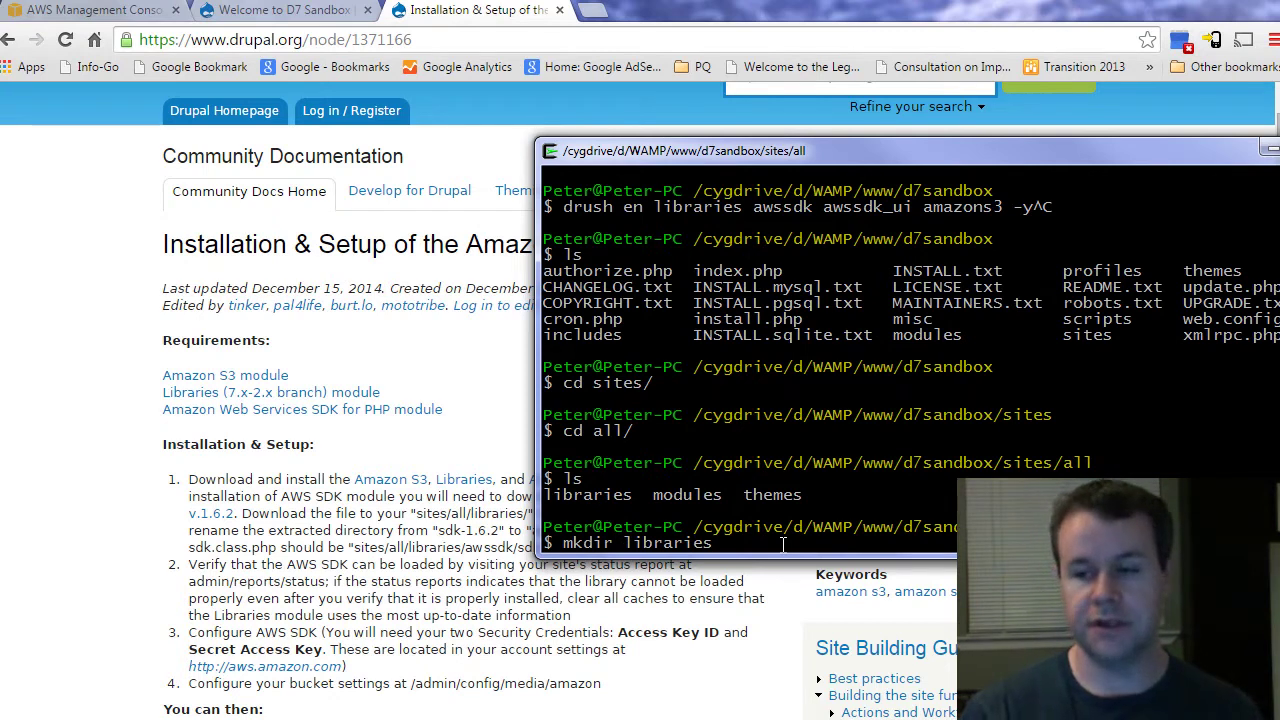
pyautogui.hotkey('ctrl', 'c')
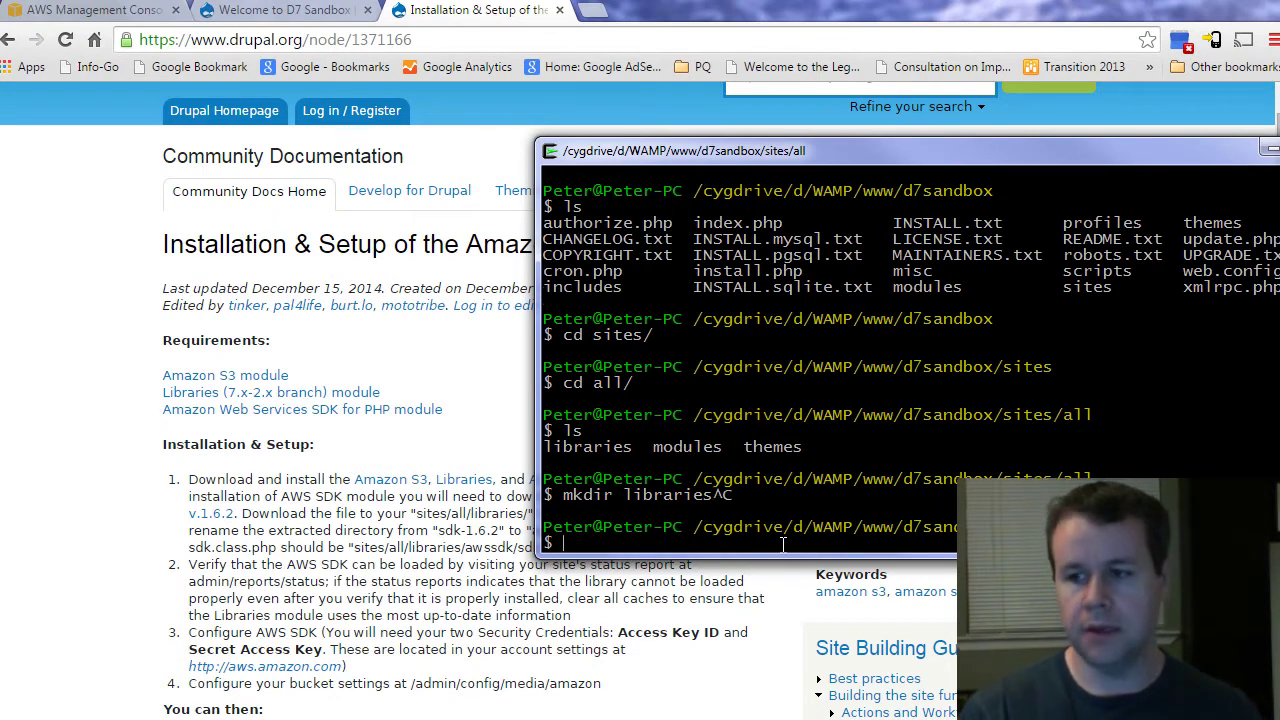
# Step: List sites/all/libraries to confirm the awssdk folder and match it against the guide
pyautogui.write('cd ')
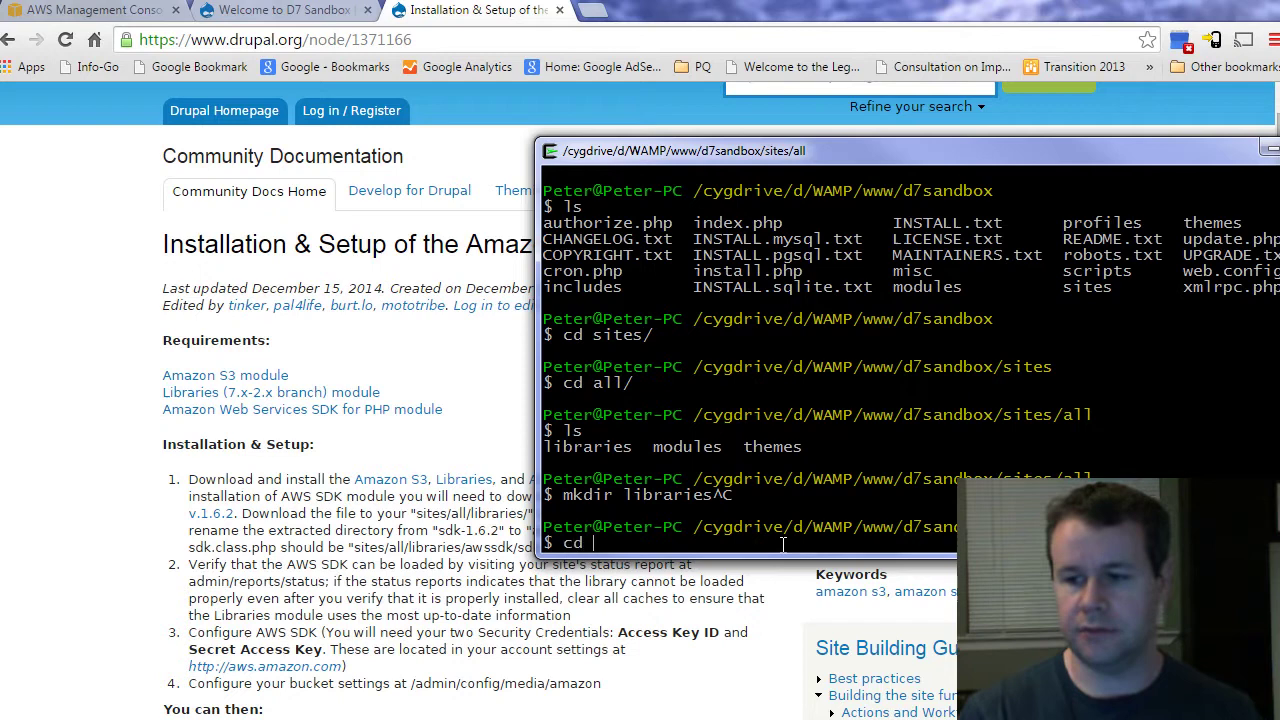
pyautogui.write('li')
pyautogui.press('Tab')
pyautogui.press('Return')
pyautogui.write('ls')
pyautogui.press('Return')
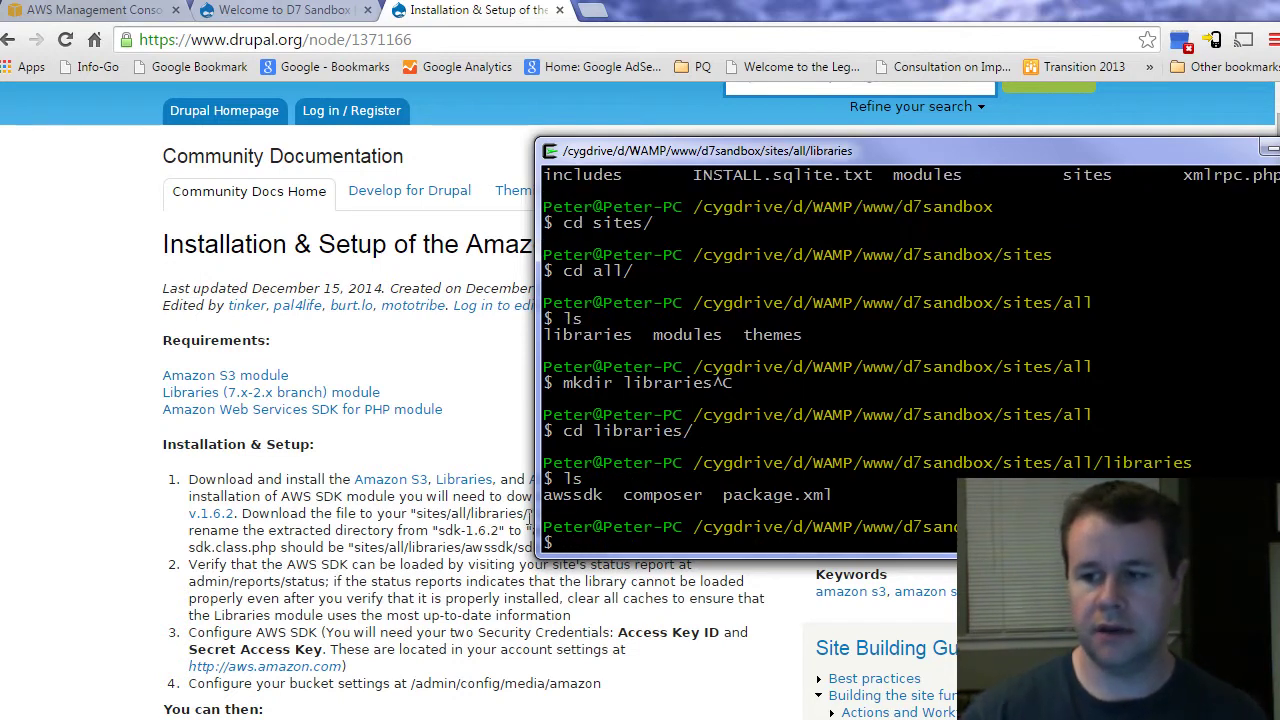
pyautogui.doubleClick(560, 498)
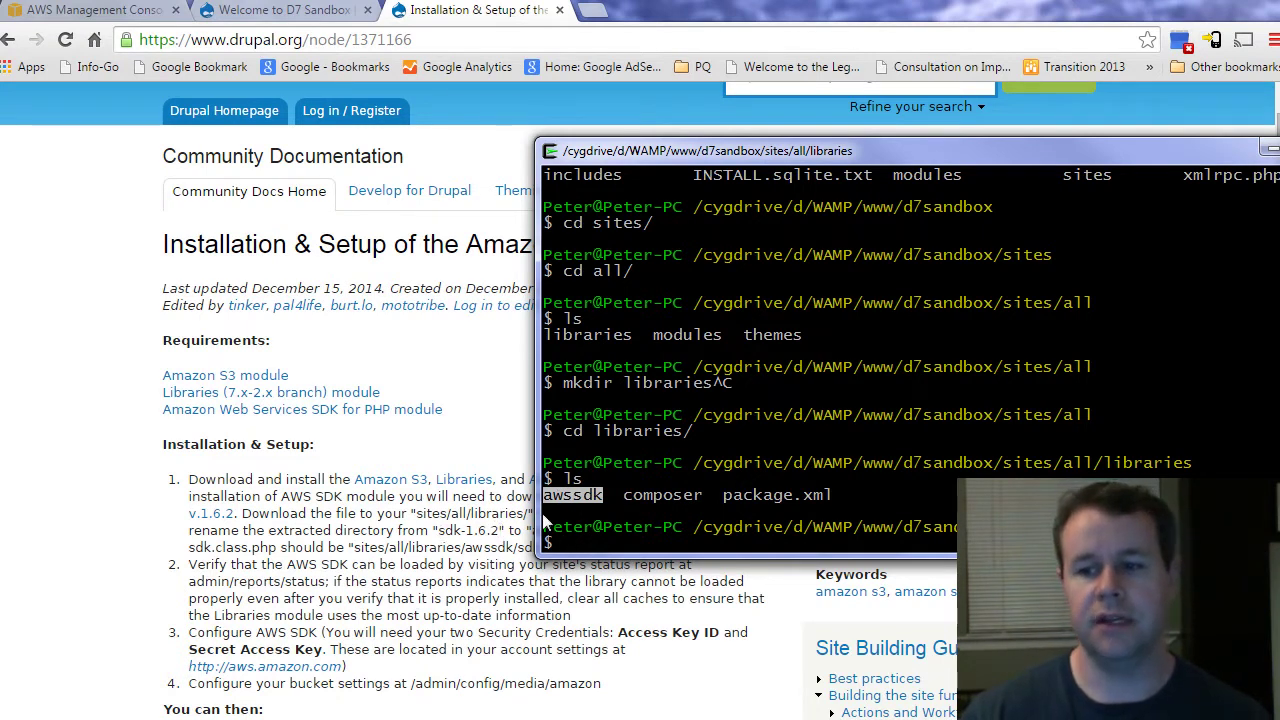
pyautogui.click(485, 549)
pyautogui.doubleClick(485, 549)
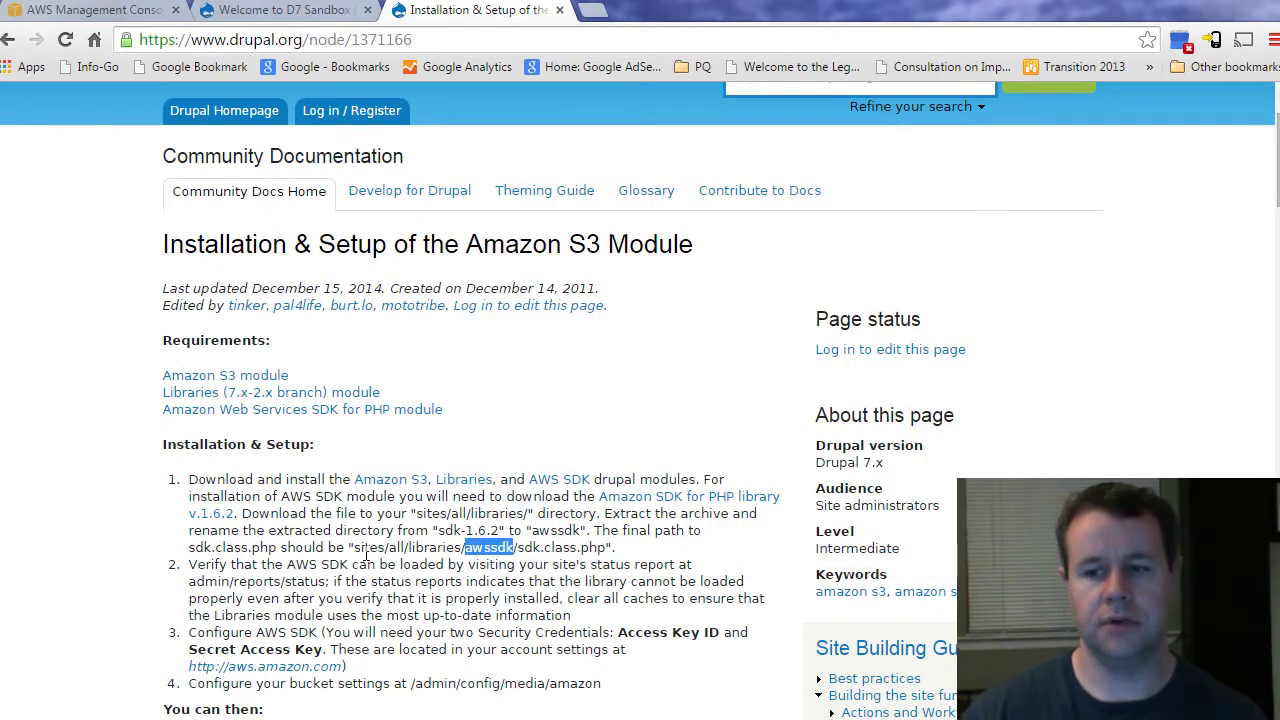
# Step: Check the guide's sites/all/libraries/awssdk path, then return to the Welcome to D7 Sandbox tab
pyautogui.moveTo(353, 548); pyautogui.dragTo(604, 548)
pyautogui.click(604, 548)
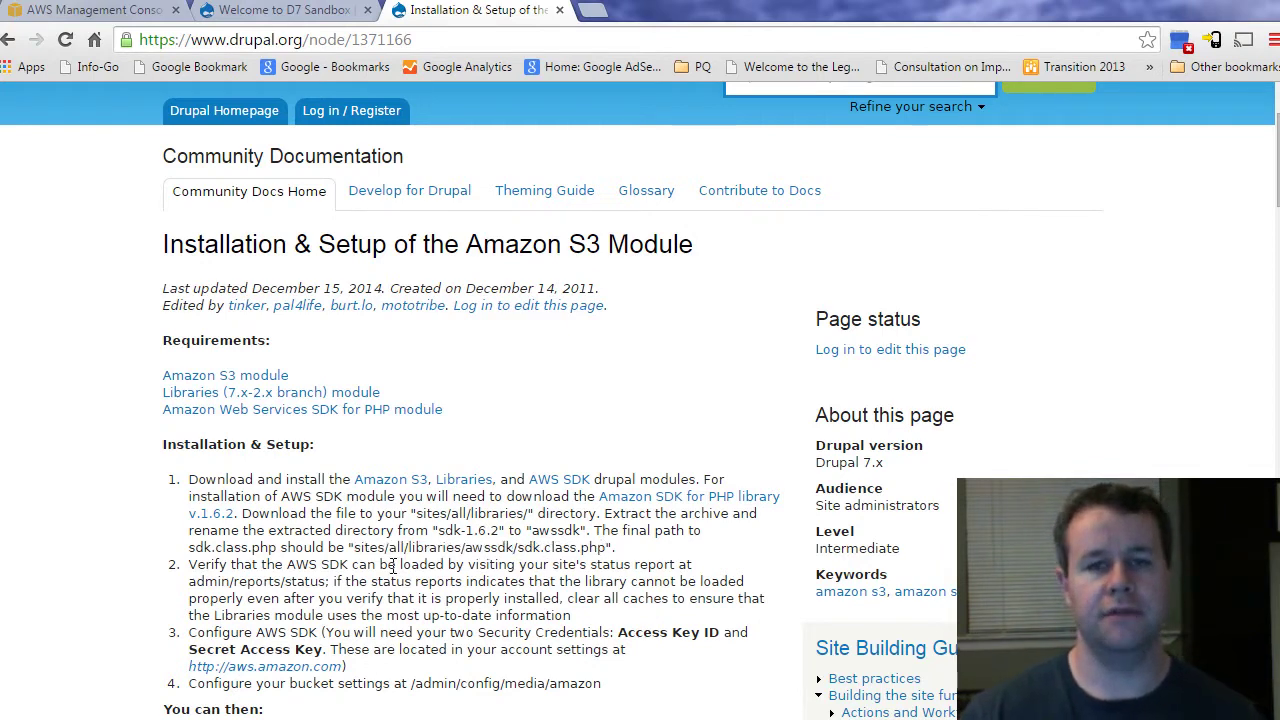
pyautogui.click(300, 12)
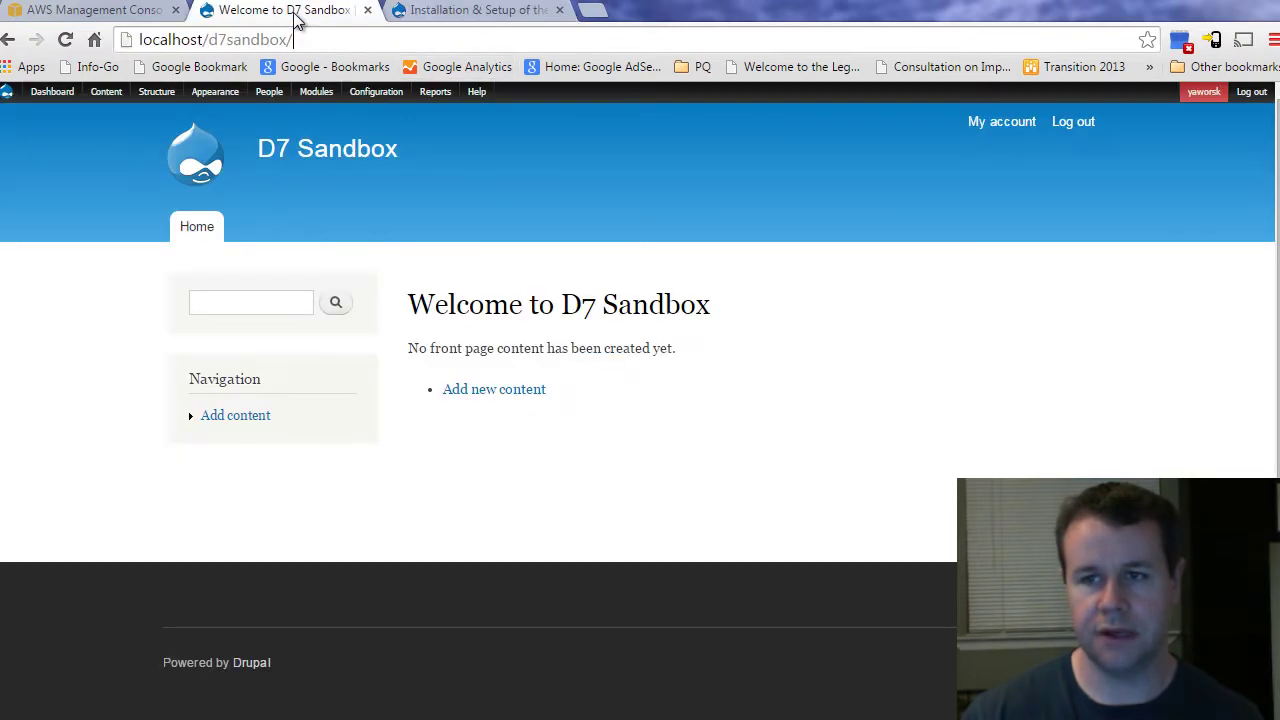
# Step: Confirm AWSSDK 1.6.2 in the Status report and its compatibility test's 'Yes, you can!' verdict
pyautogui.moveTo(430, 91)
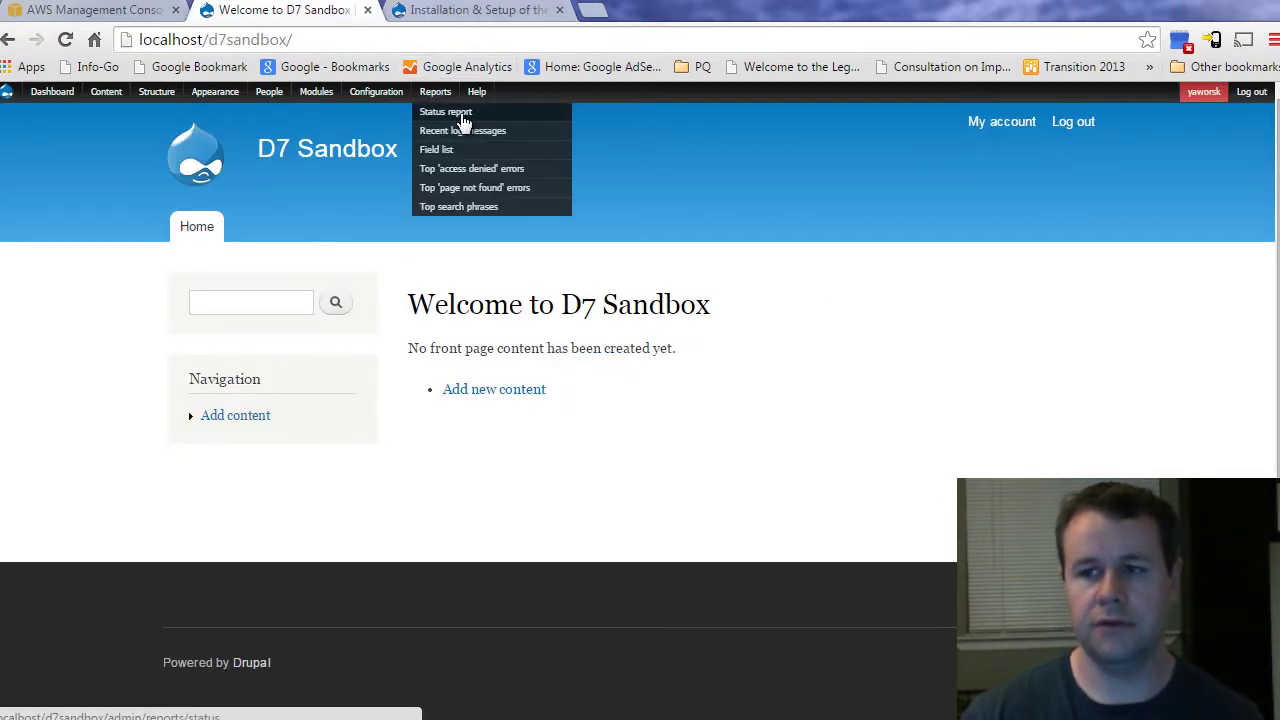
pyautogui.click(465, 113)
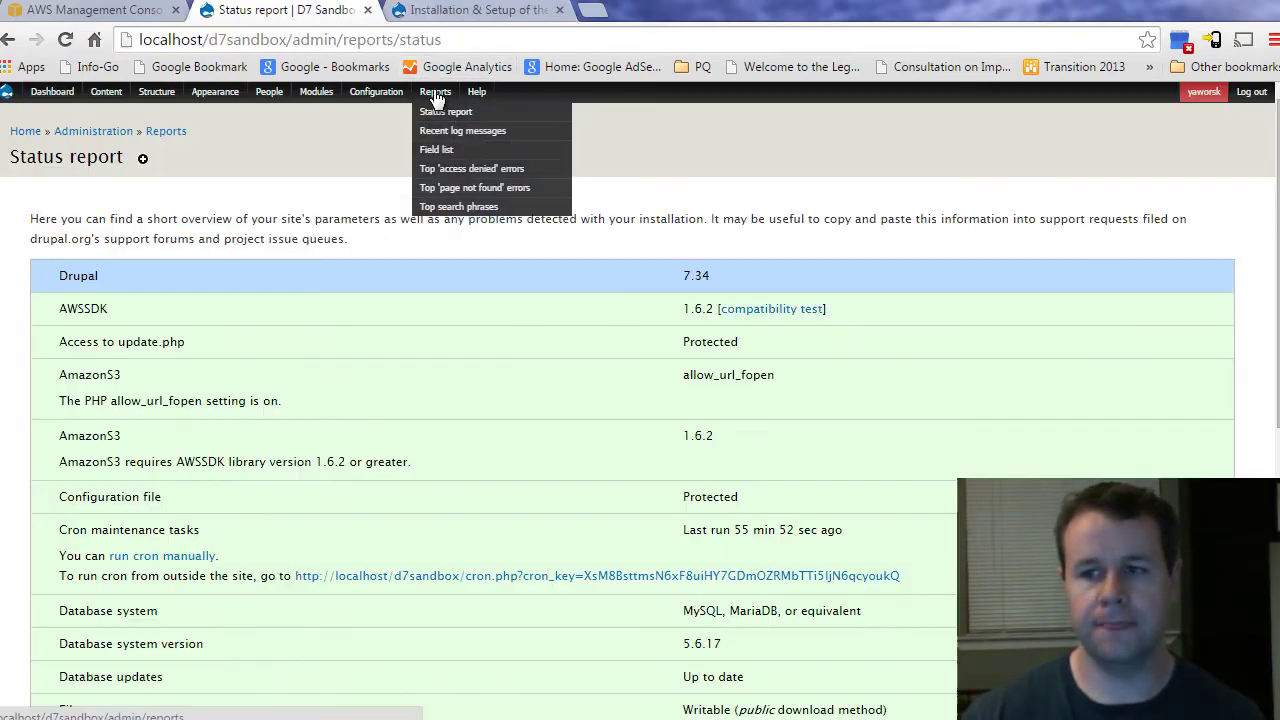
pyautogui.doubleClick(80, 310)
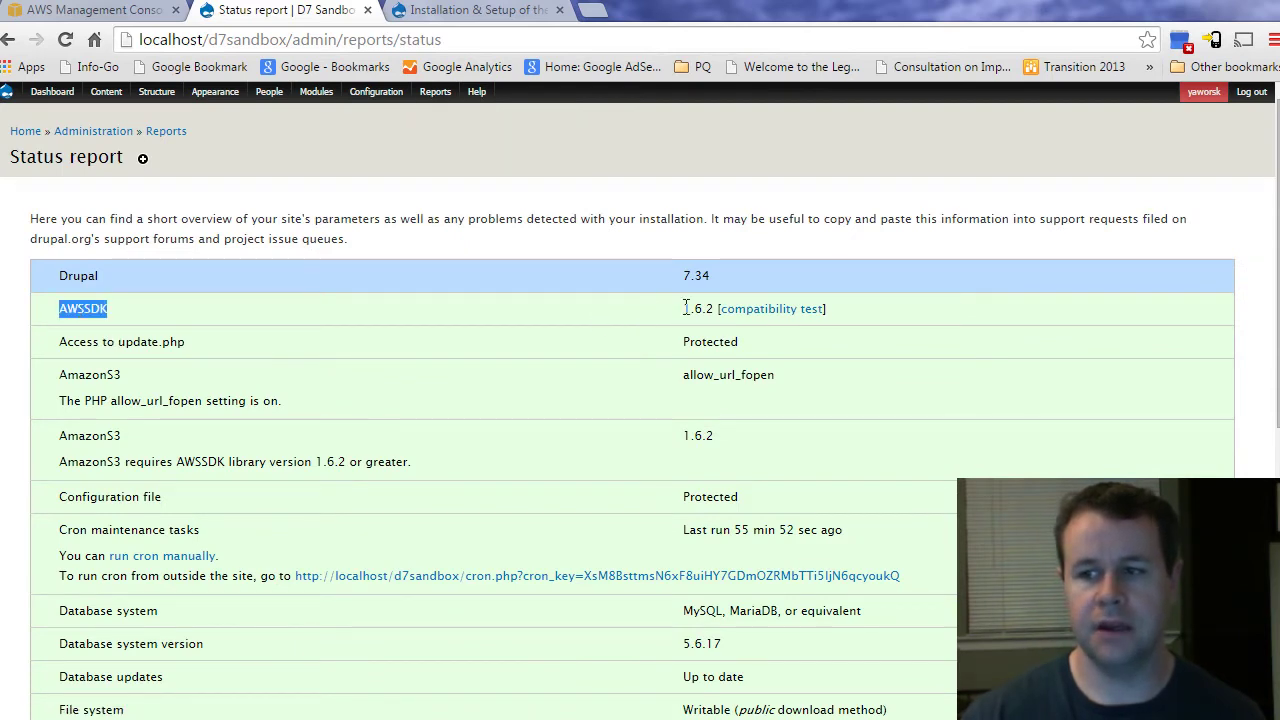
pyautogui.click(802, 310)
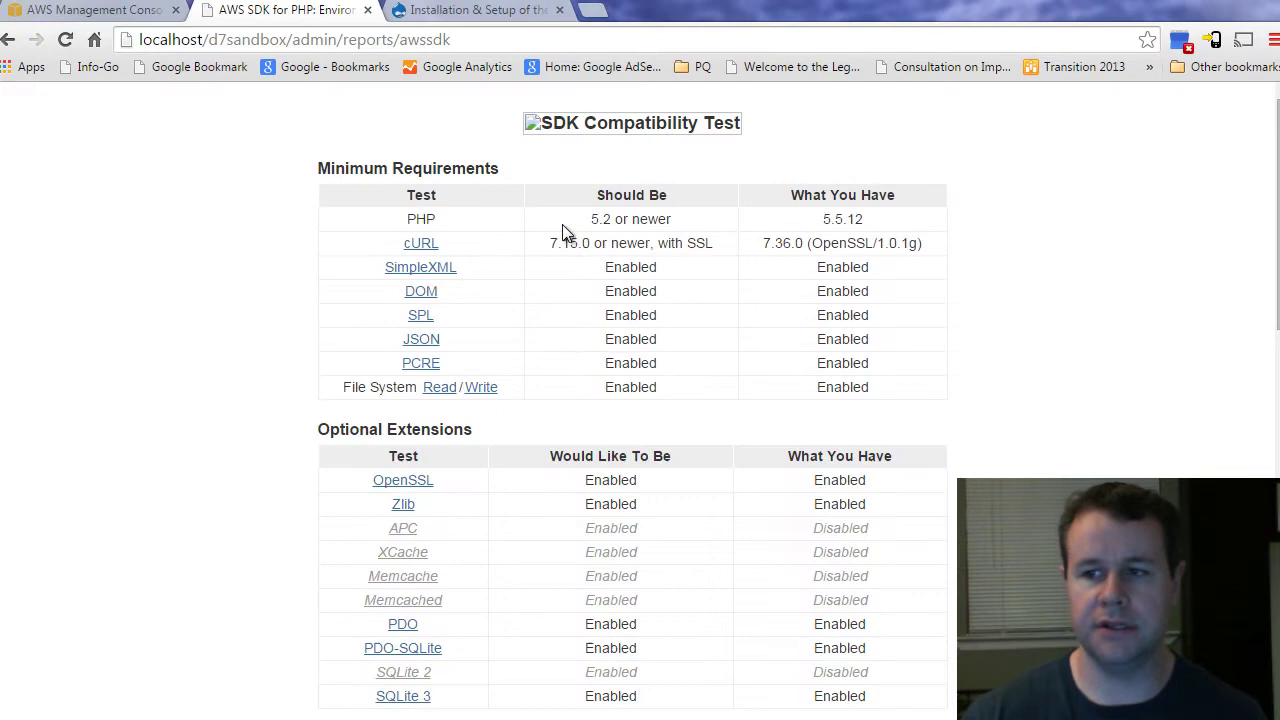
pyautogui.scroll(-5, 752, 430)
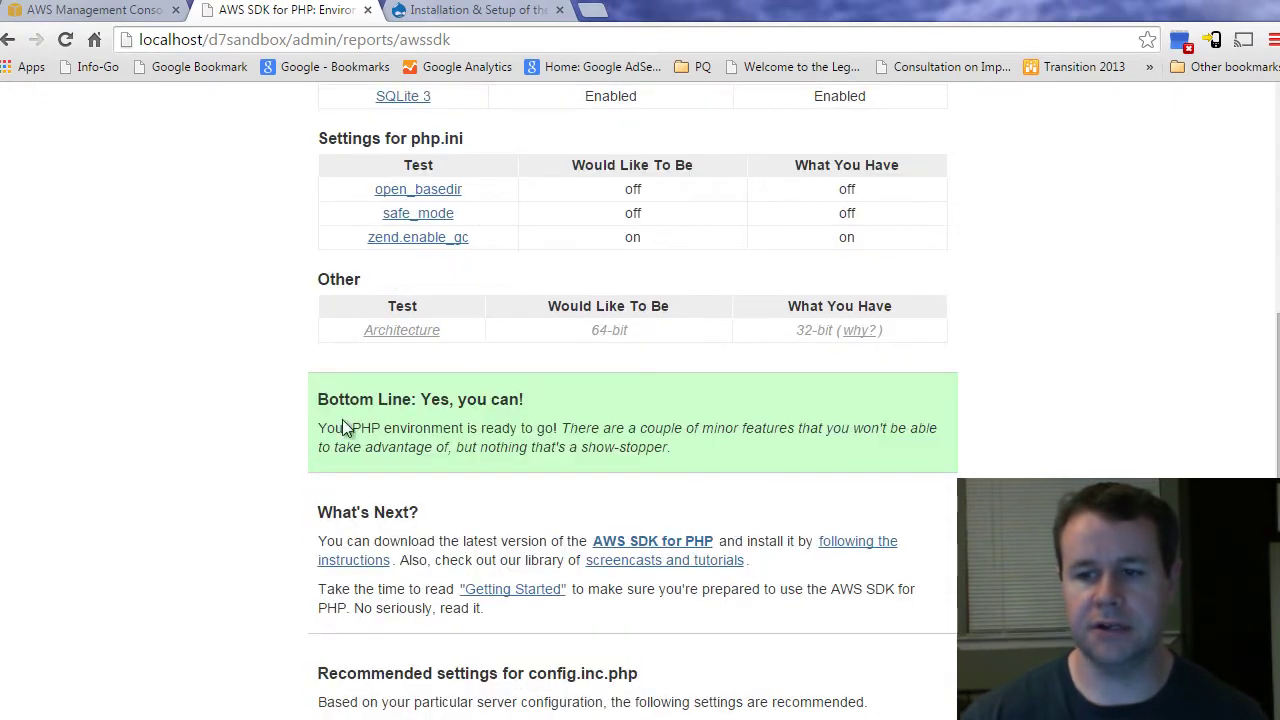
pyautogui.tripleClick(448, 400)
pyautogui.click(565, 408)
pyautogui.scroll(5, 567, 395)
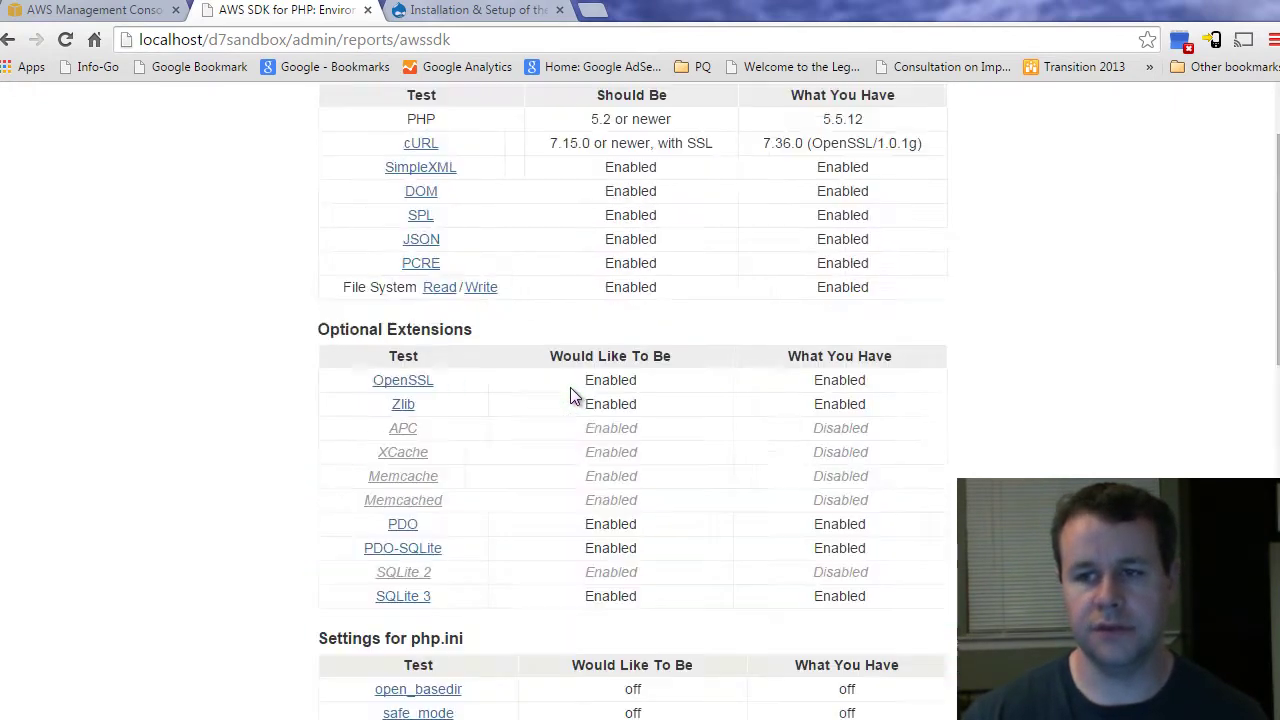
pyautogui.hotkey('alt', 'Left')
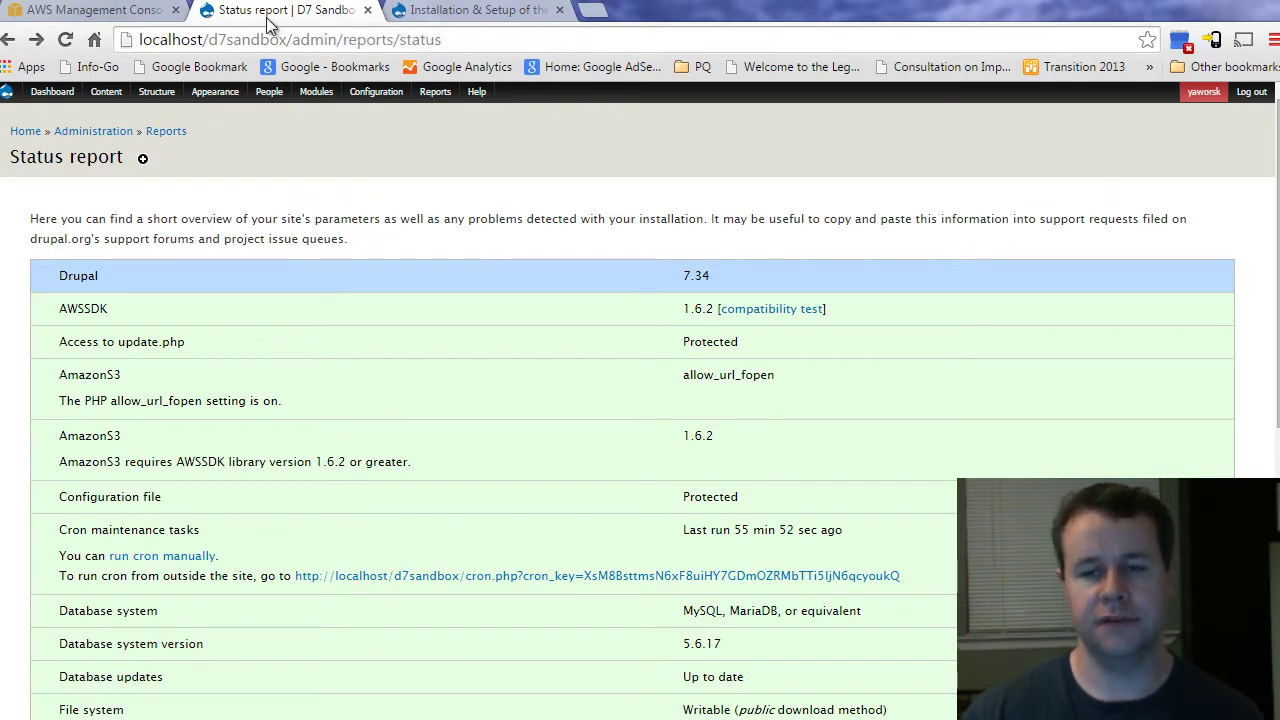
# Step: Go to the IAM Users list in the AWS console: two users with one active access key each
pyautogui.click(102, 12)
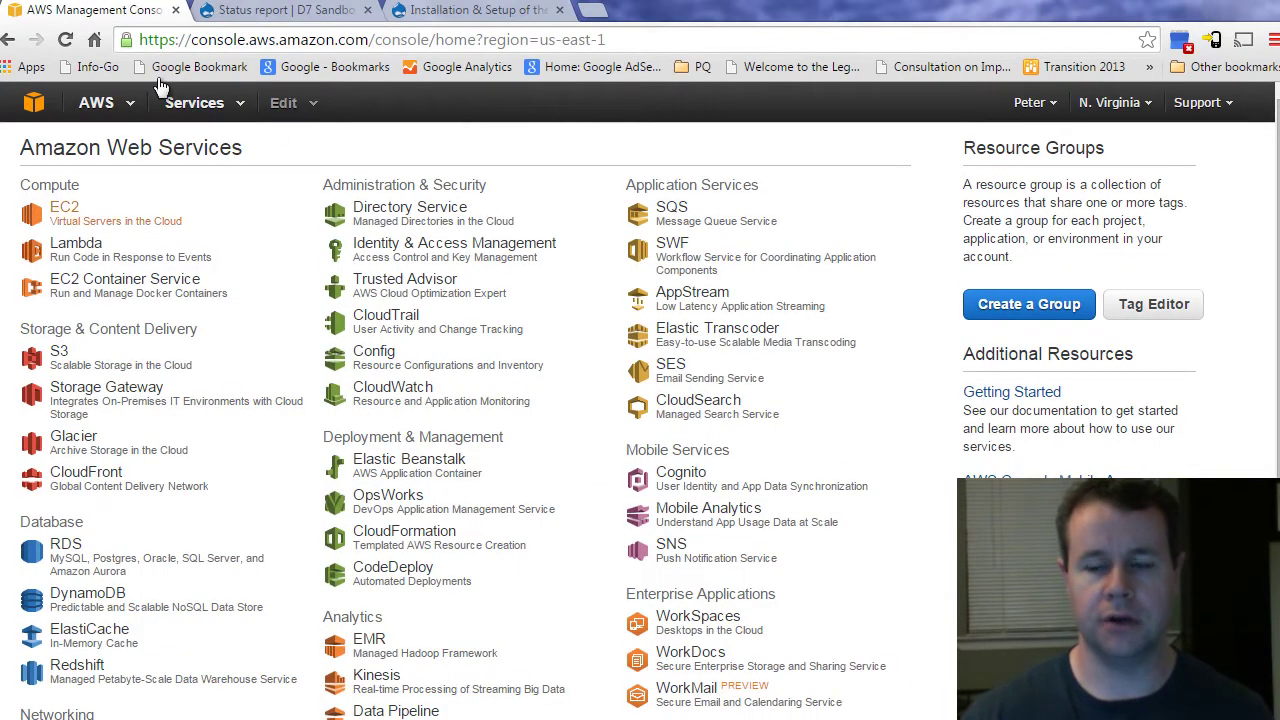
pyautogui.click(212, 105)
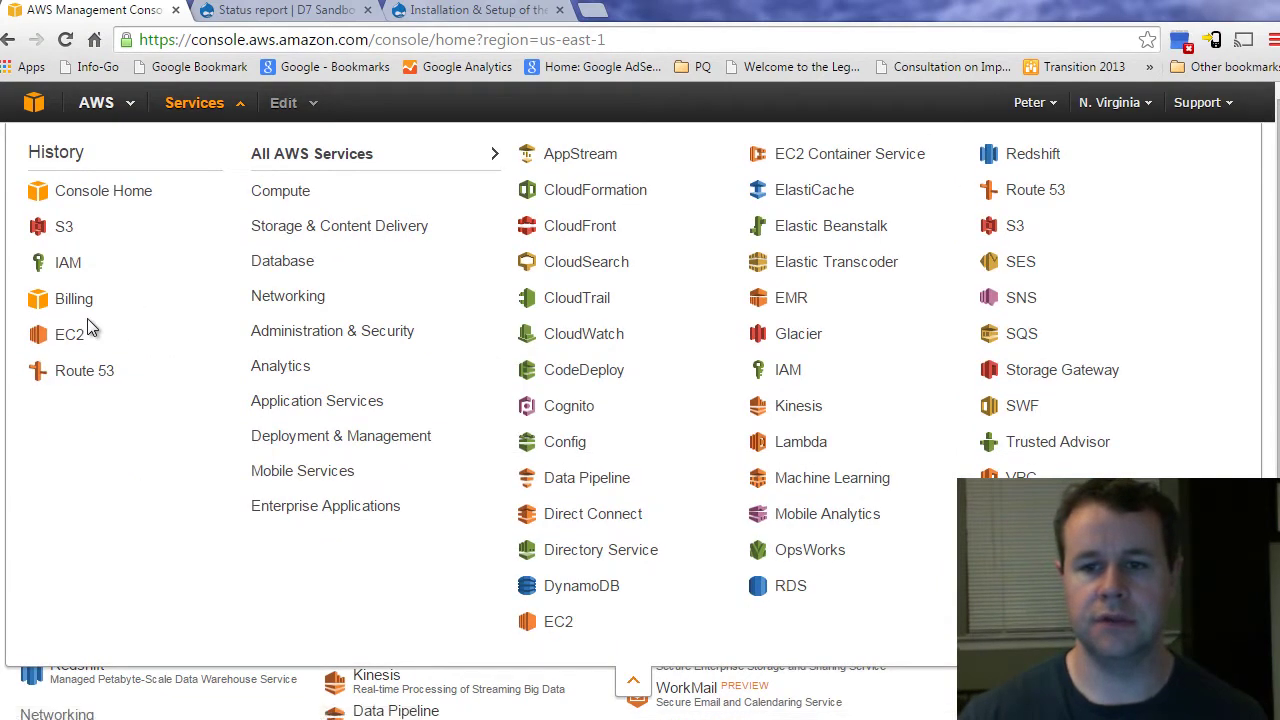
pyautogui.click(70, 264)
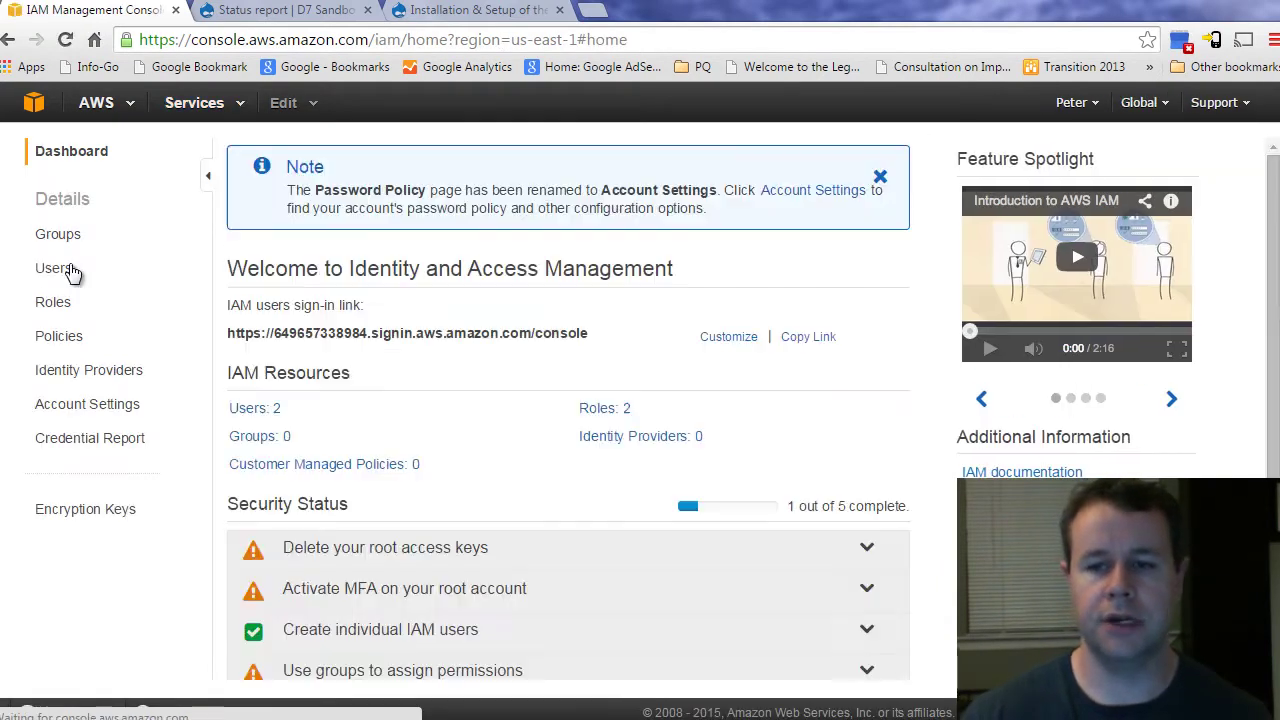
pyautogui.click(59, 274)
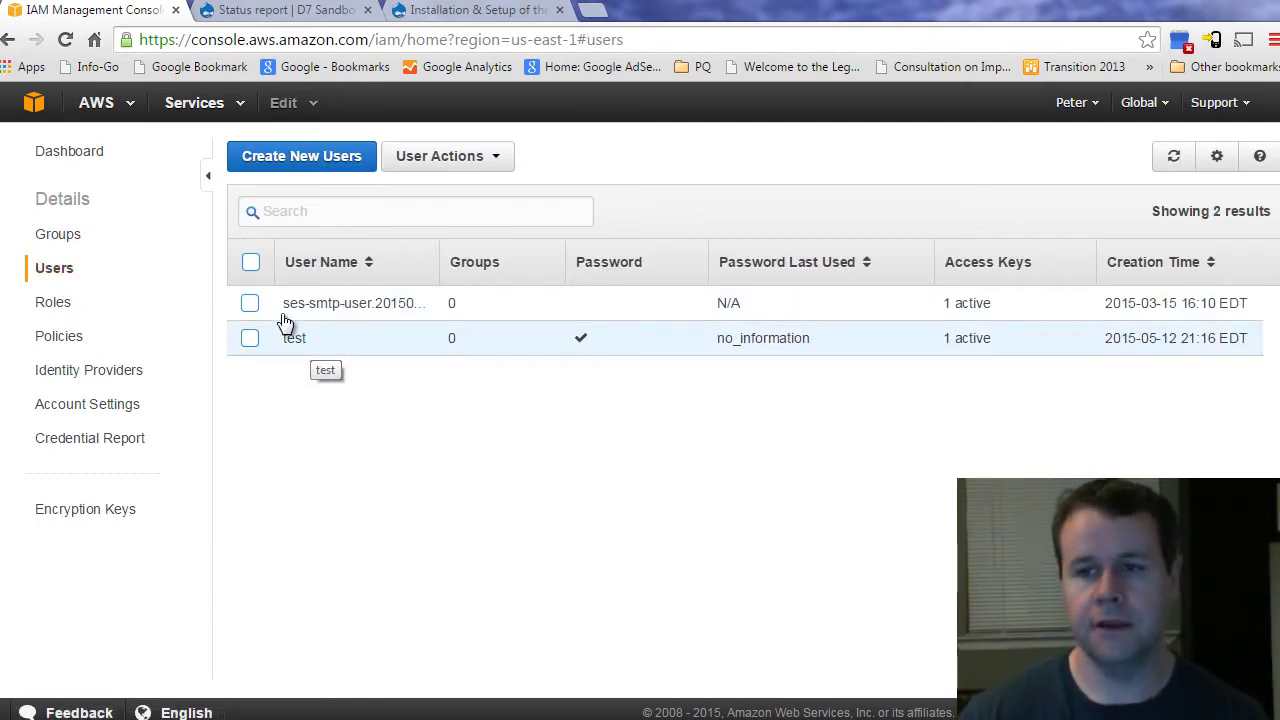
pyautogui.click(195, 105)
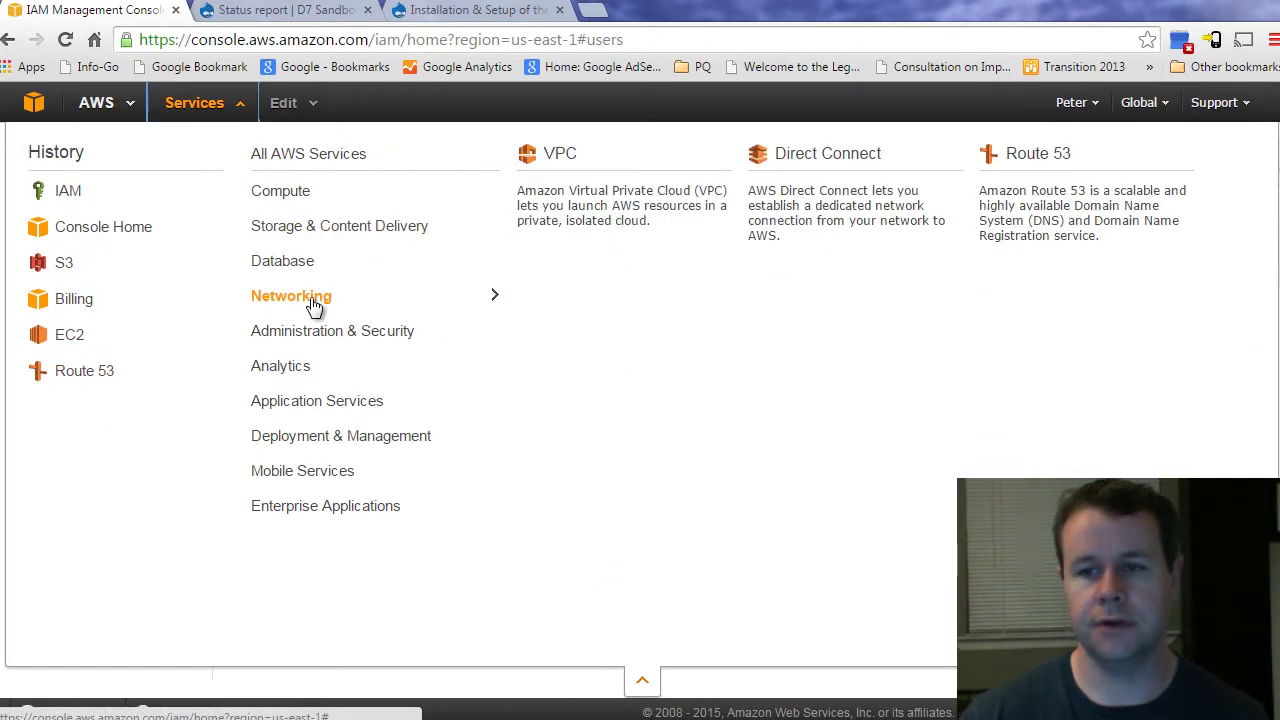
pyautogui.moveTo(300, 221)
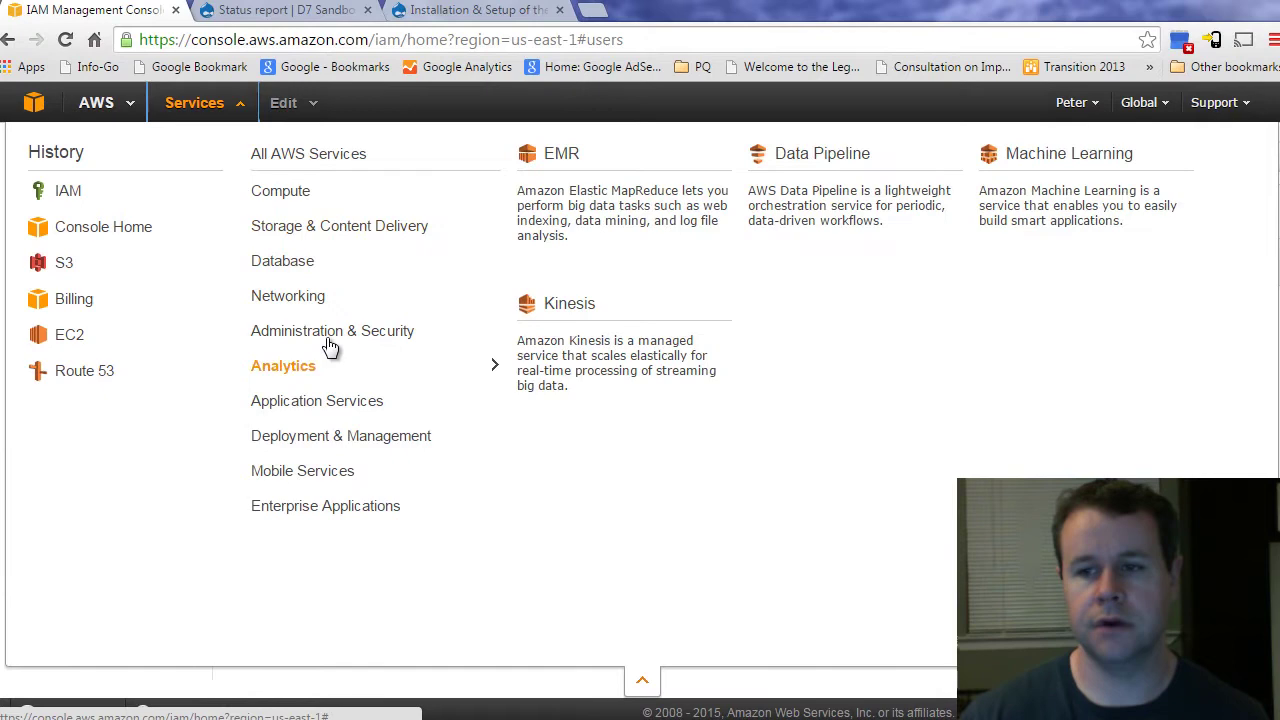
pyautogui.moveTo(330, 331)
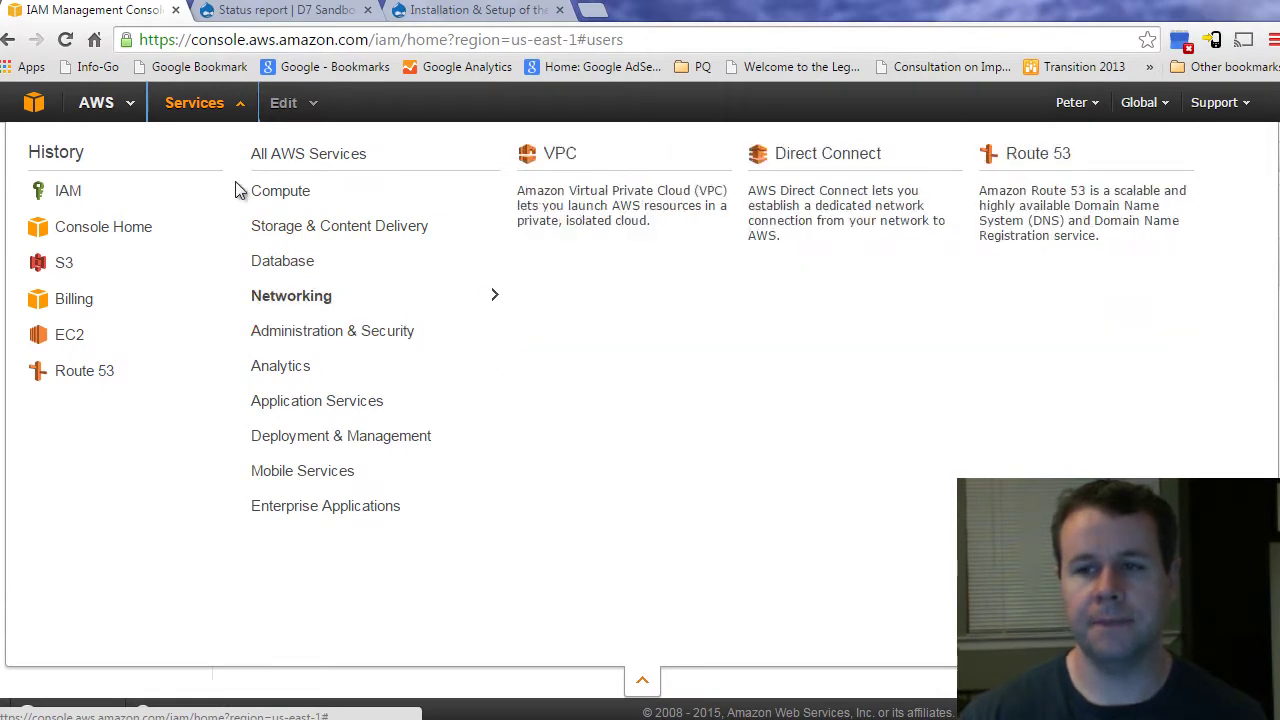
pyautogui.click(645, 683)
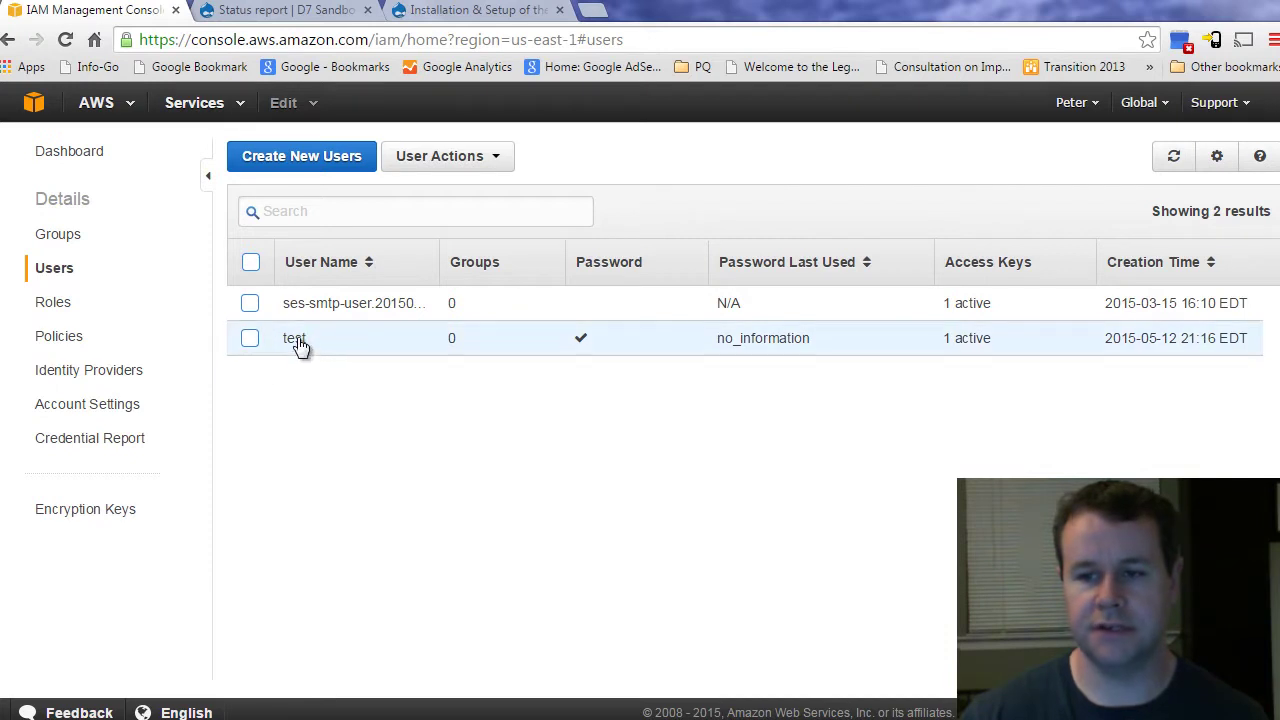
pyautogui.click(349, 164)
pyautogui.click(325, 170)
pyautogui.write('test')
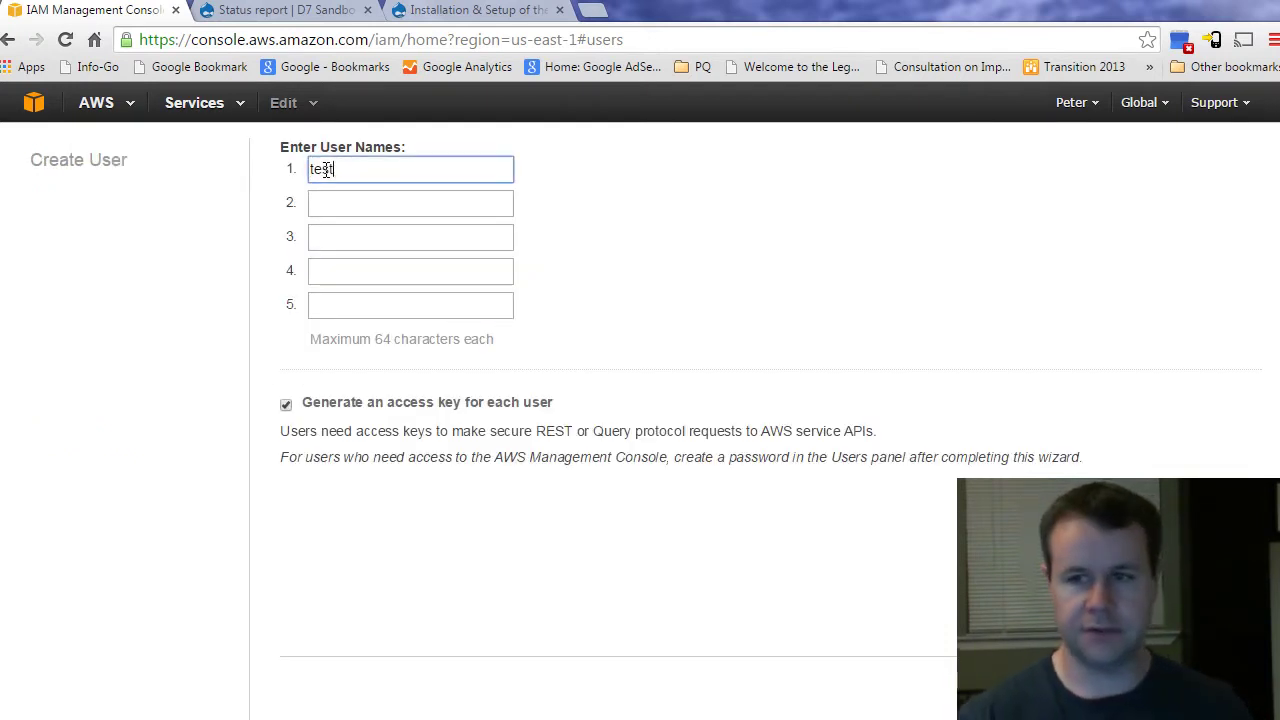
pyautogui.write('2')
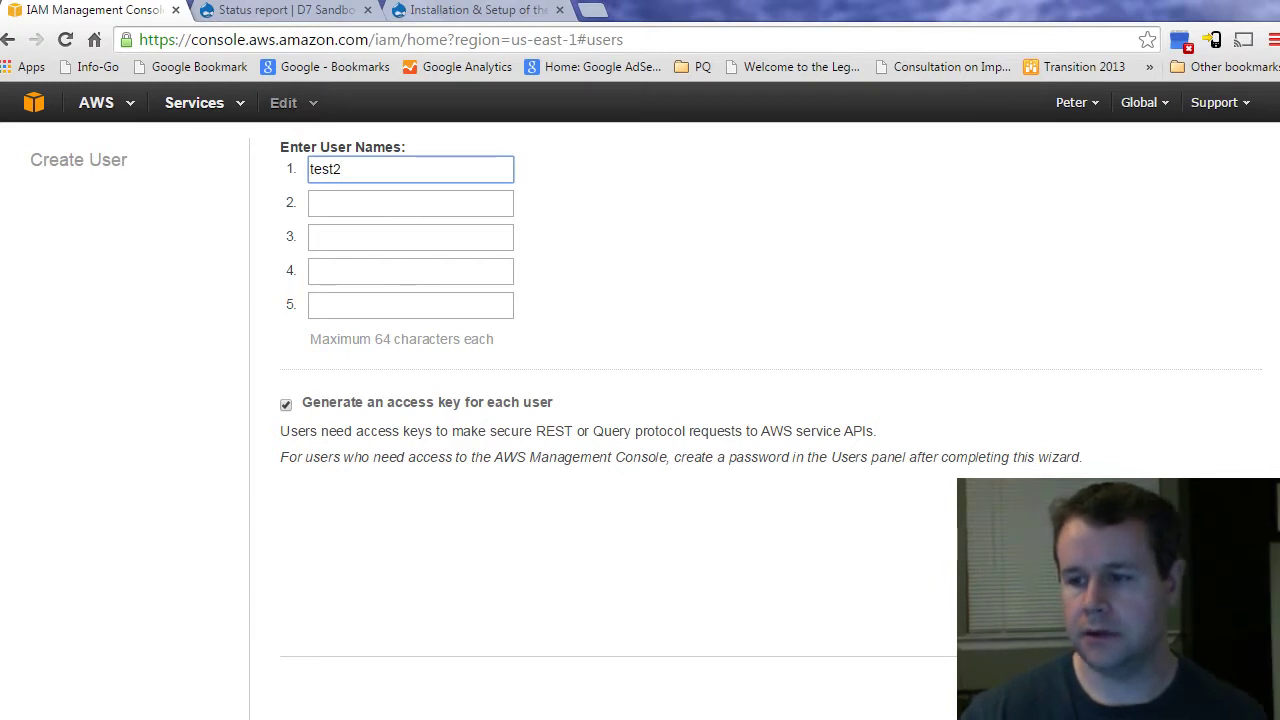
pyautogui.press('Return')
pyautogui.click(368, 222)
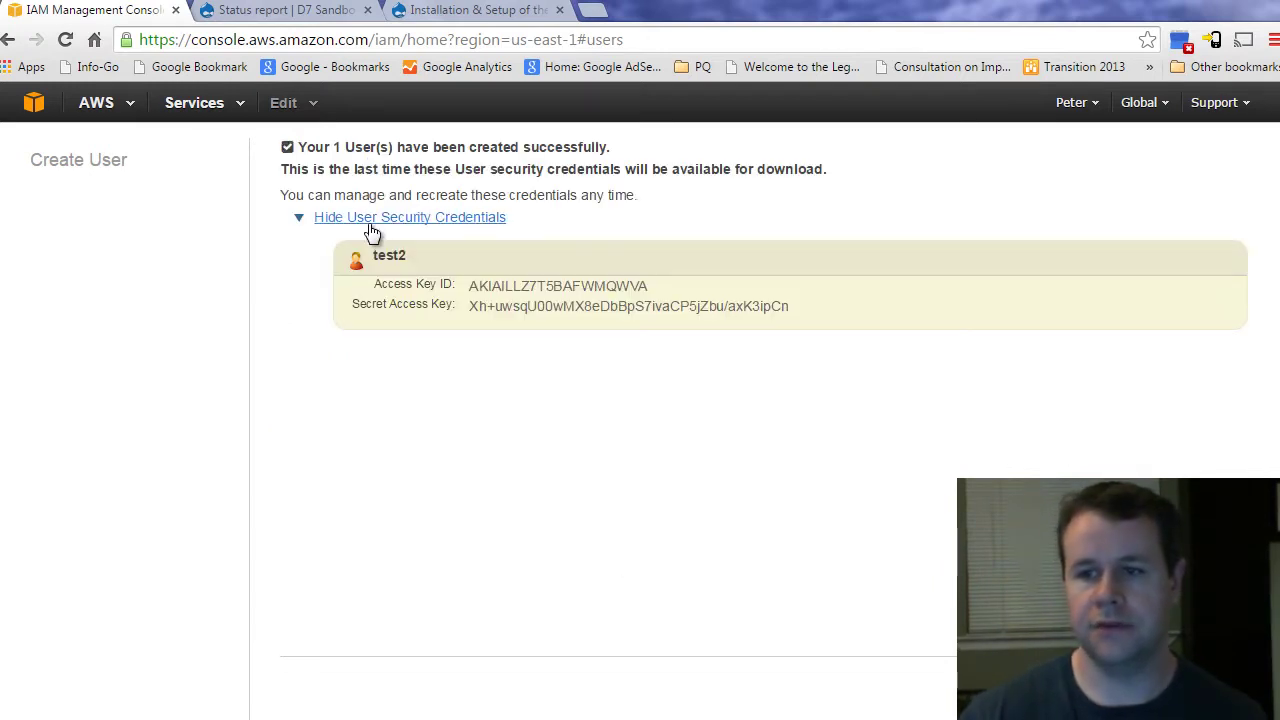
pyautogui.doubleClick(528, 286)
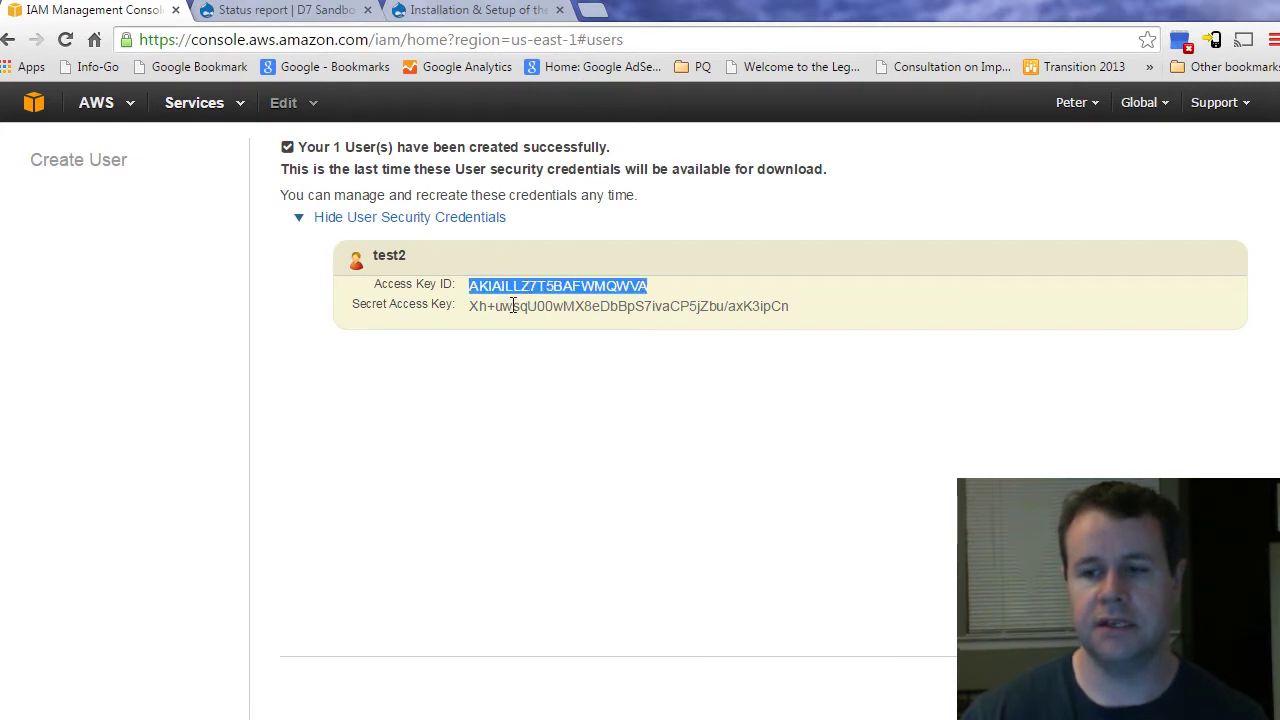
pyautogui.moveTo(494, 306); pyautogui.dragTo(600, 500)
pyautogui.click(428, 310)
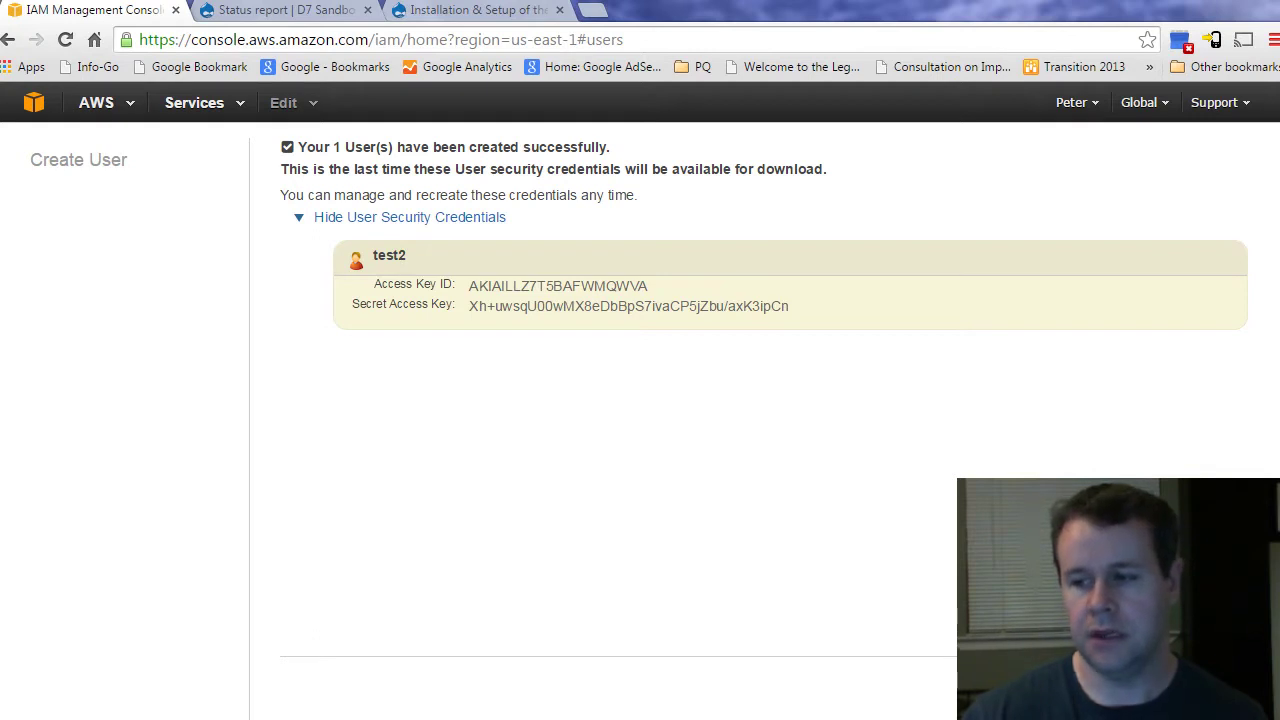
pyautogui.click(1160, 684)
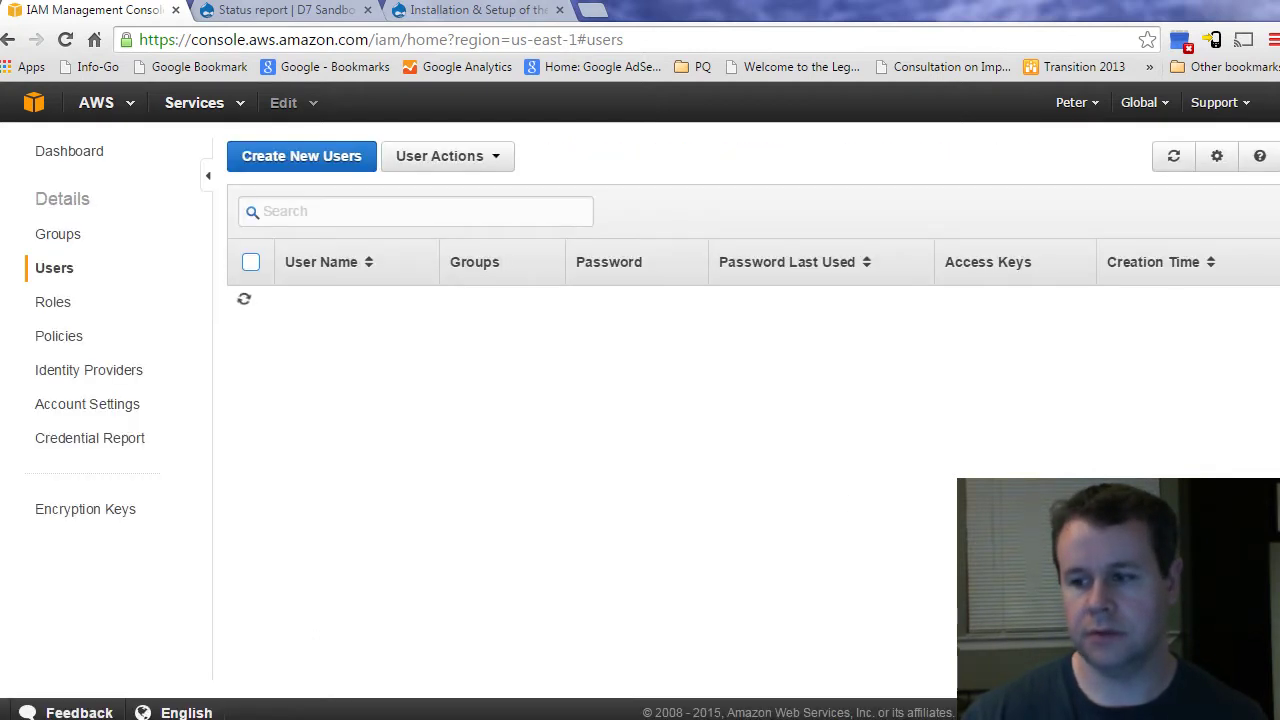
pyautogui.click(250, 373)
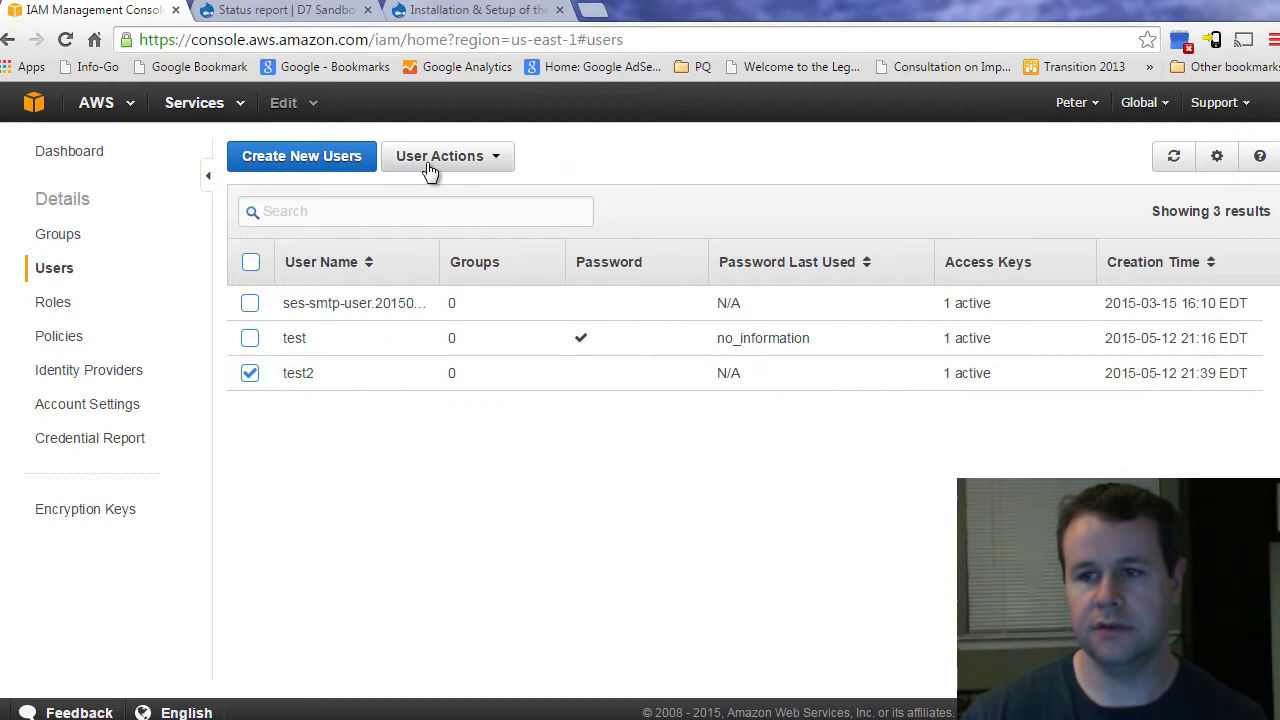
pyautogui.click(430, 160)
pyautogui.click(434, 223)
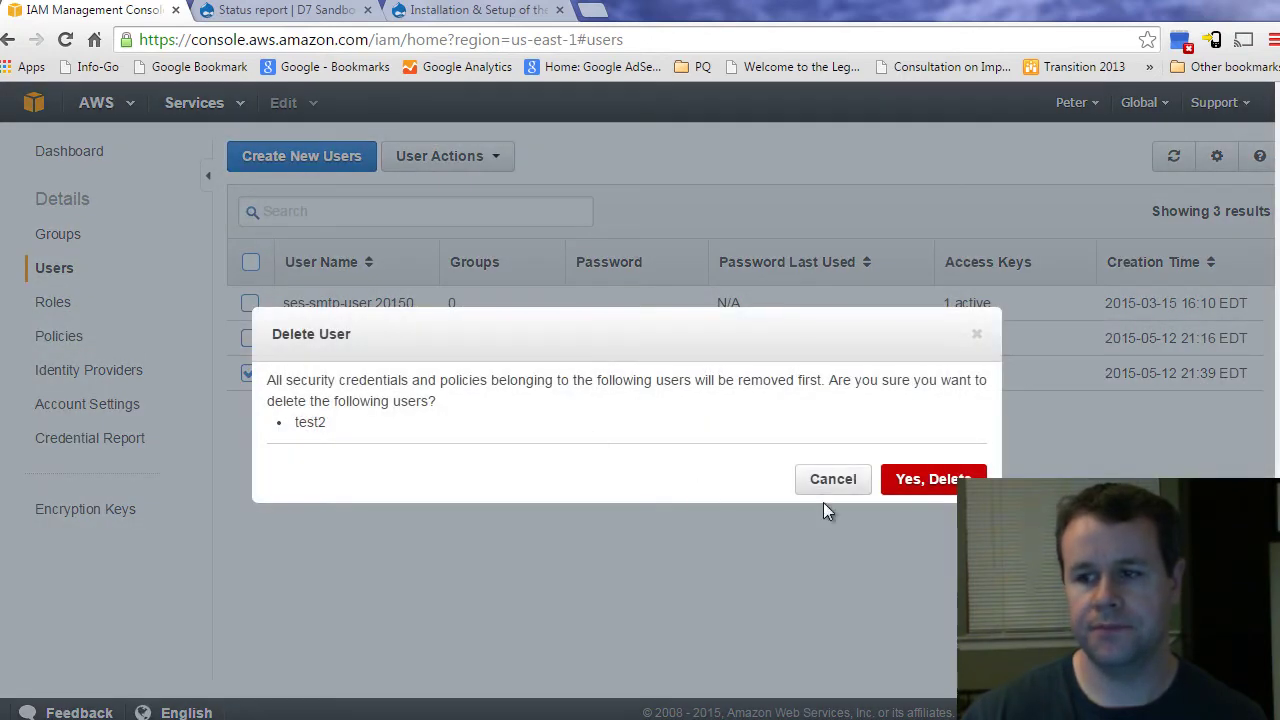
pyautogui.click(908, 485)
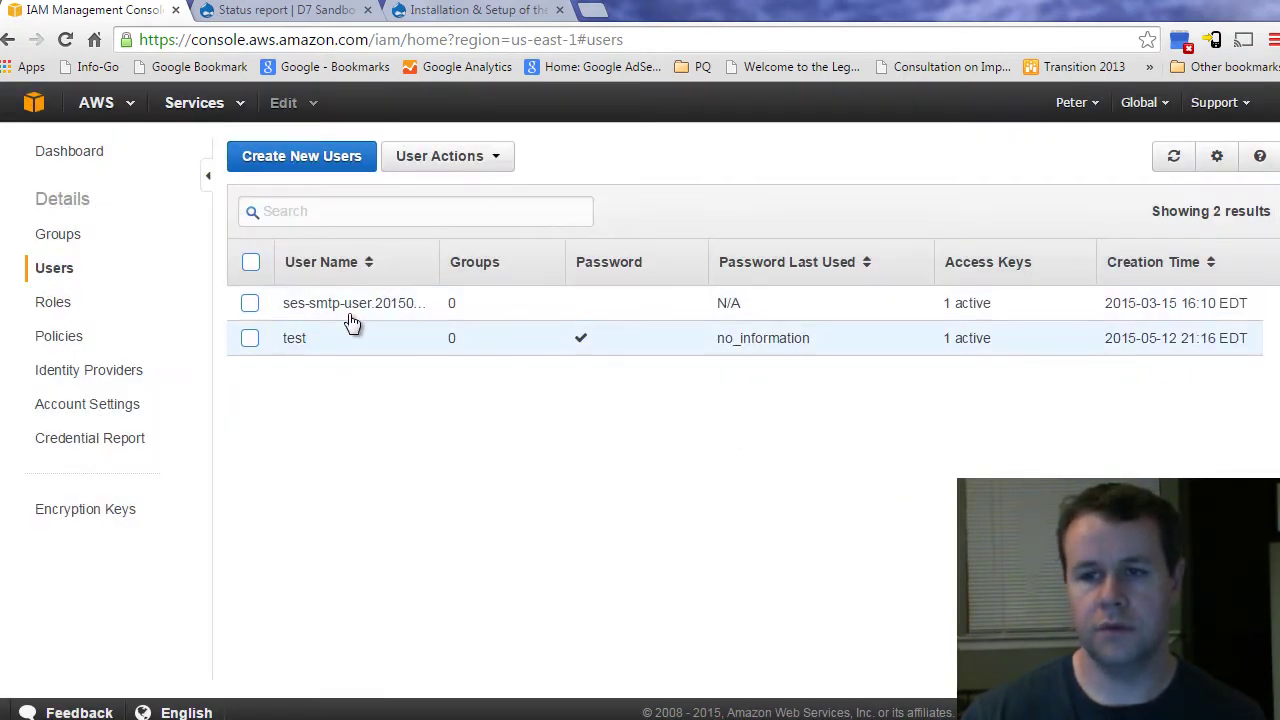
# Step: Open Configuration > Media > AWS SDK and inspect the filled-in Key and Secret Key fields
pyautogui.click(275, 10)
pyautogui.moveTo(376, 92)
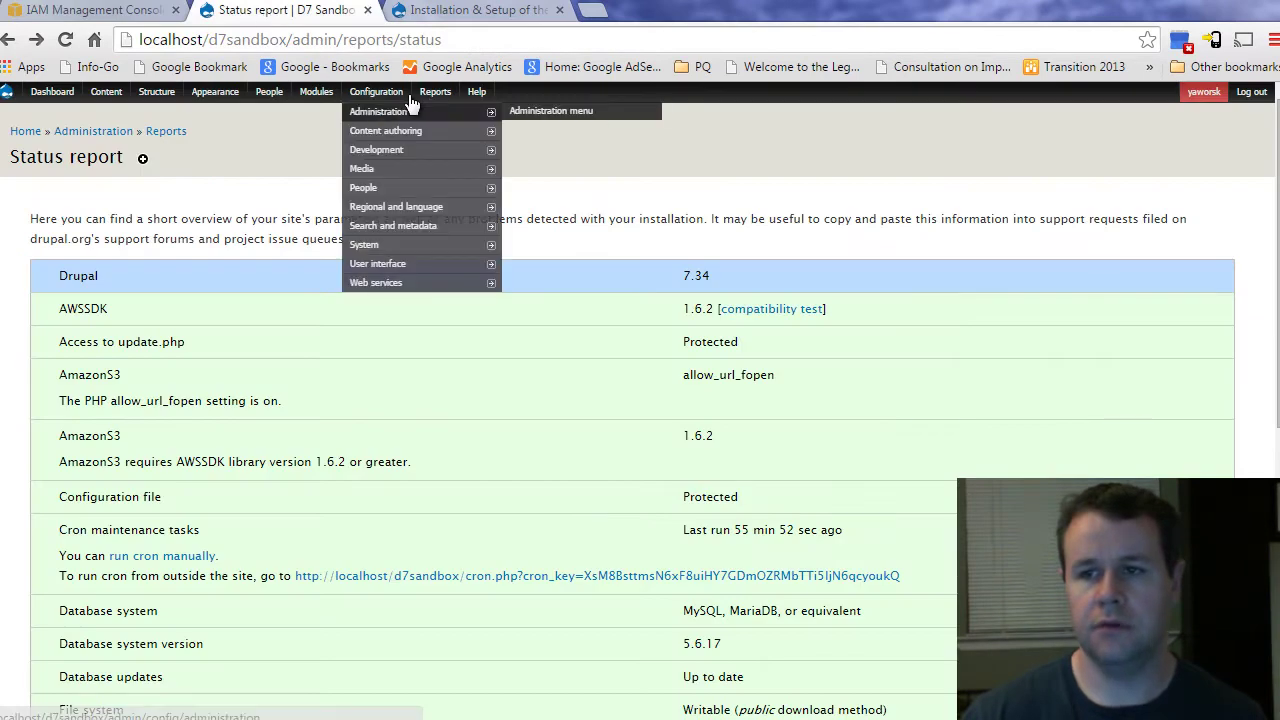
pyautogui.moveTo(398, 152)
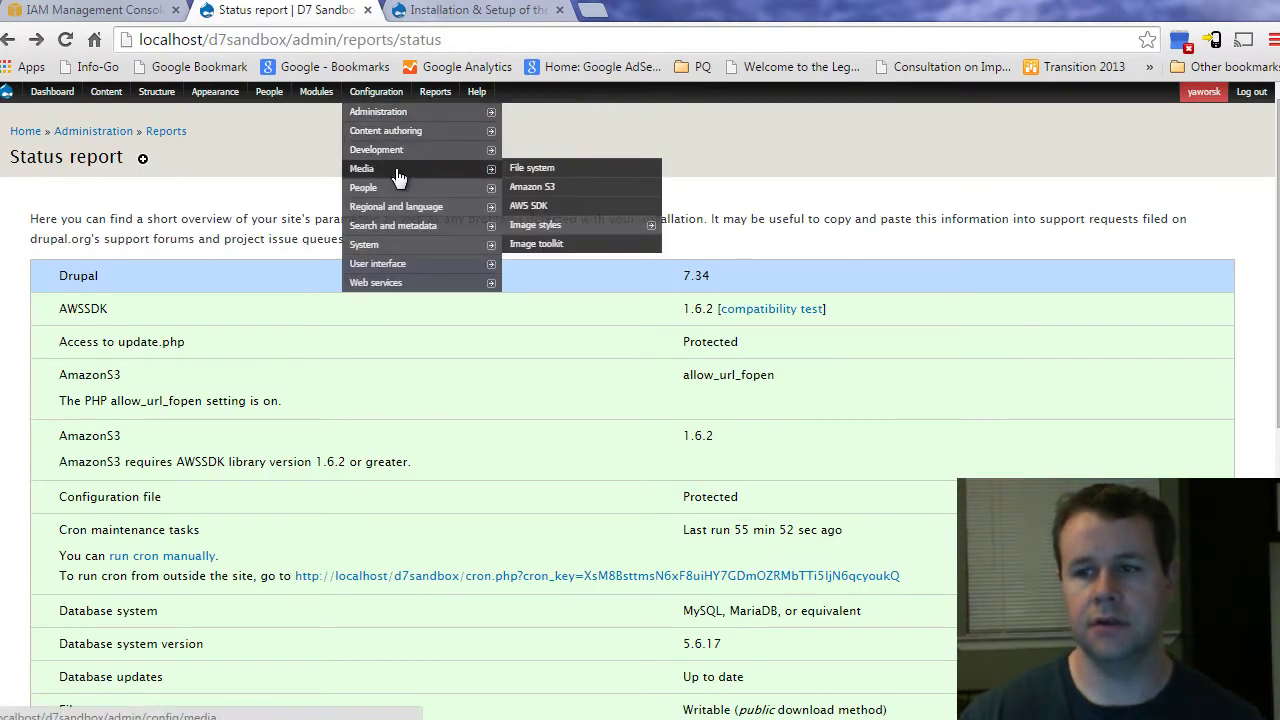
pyautogui.click(548, 206)
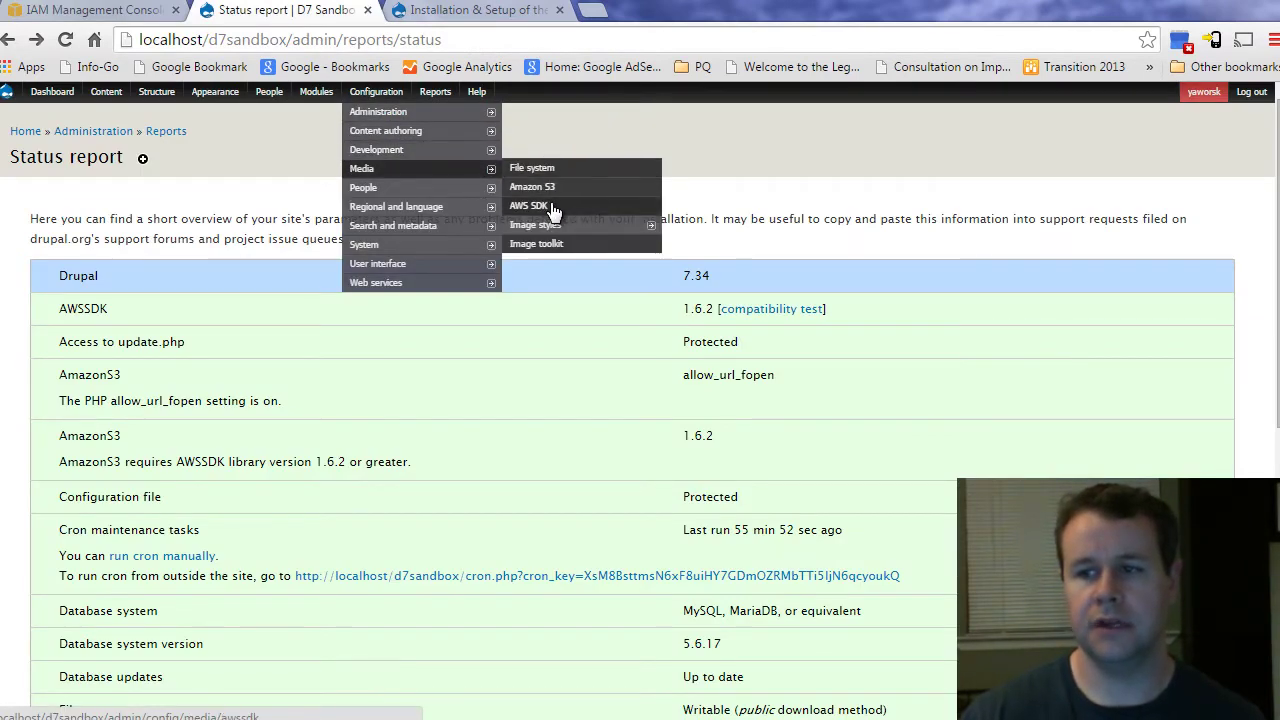
pyautogui.doubleClick(206, 323)
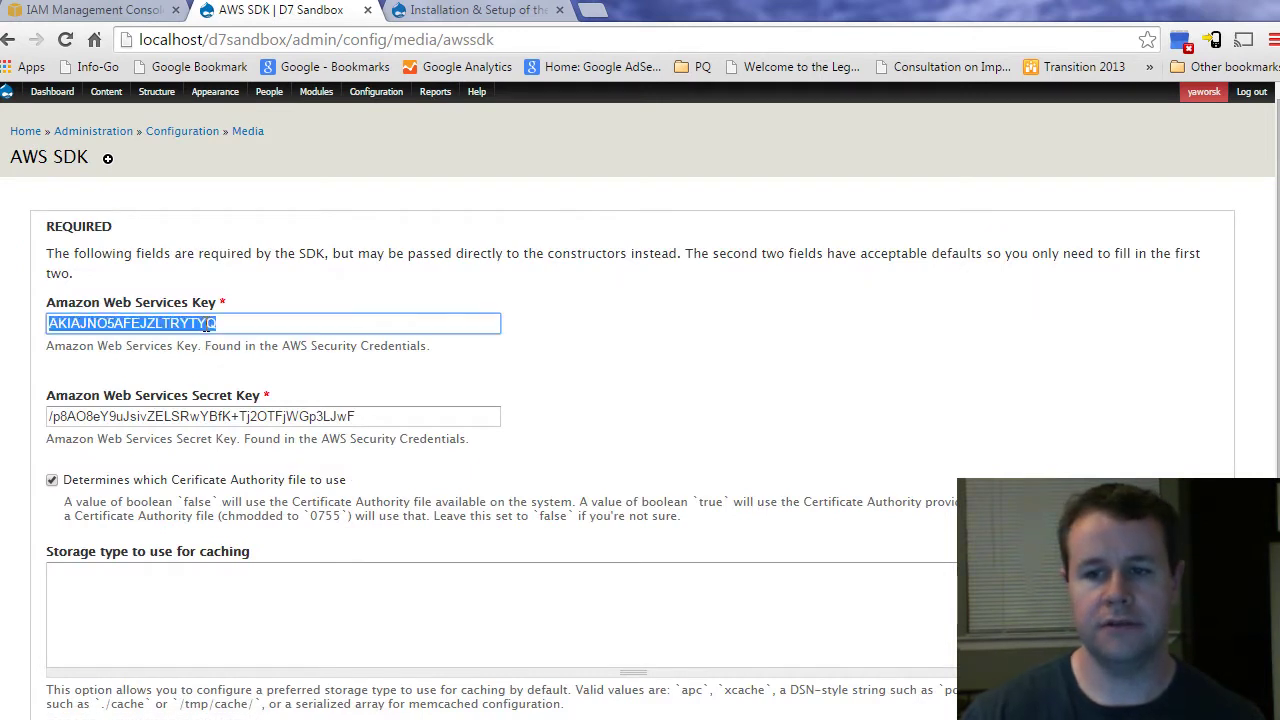
pyautogui.moveTo(48, 416); pyautogui.dragTo(240, 417)
pyautogui.doubleClick(210, 324)
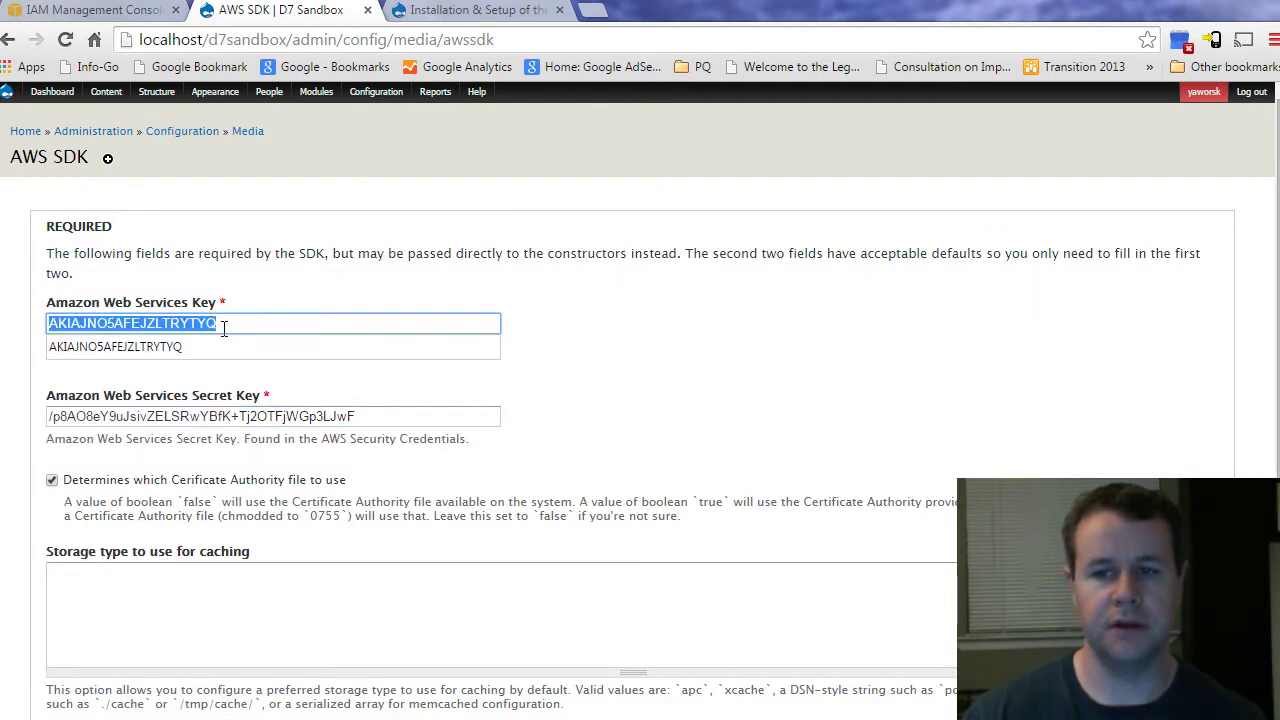
pyautogui.click(229, 324)
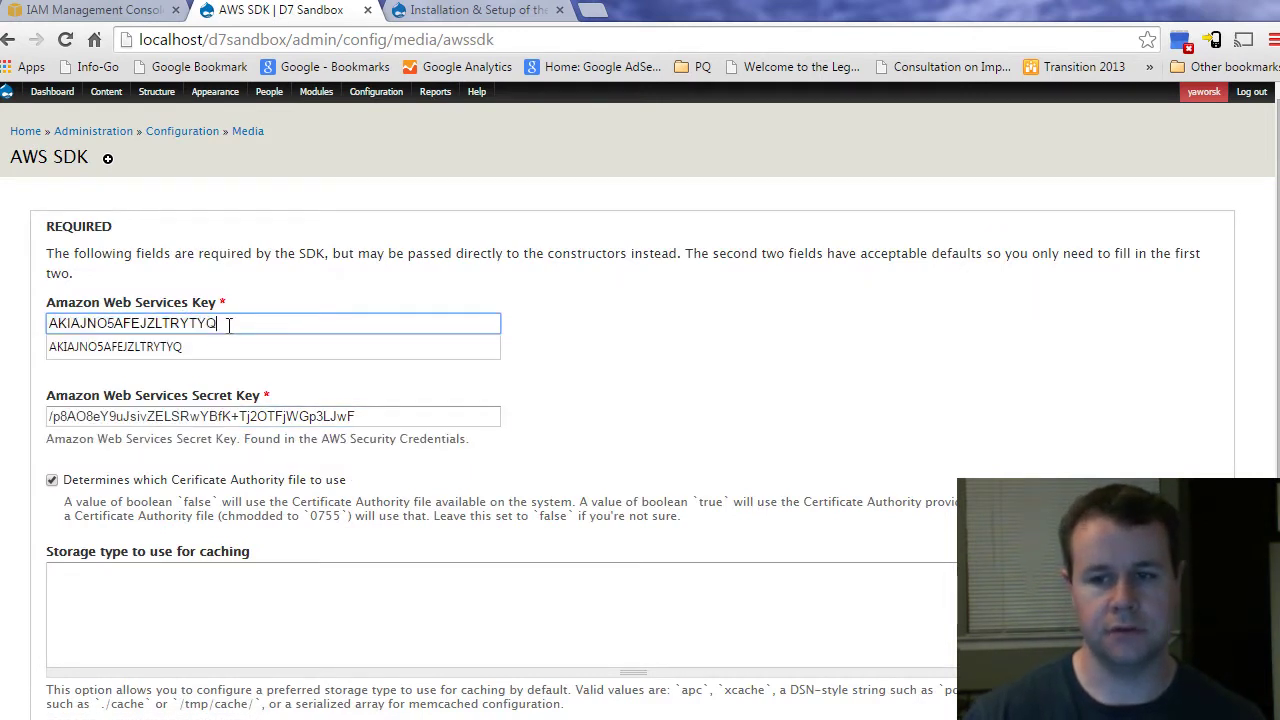
pyautogui.click(389, 412)
pyautogui.tripleClick(389, 412)
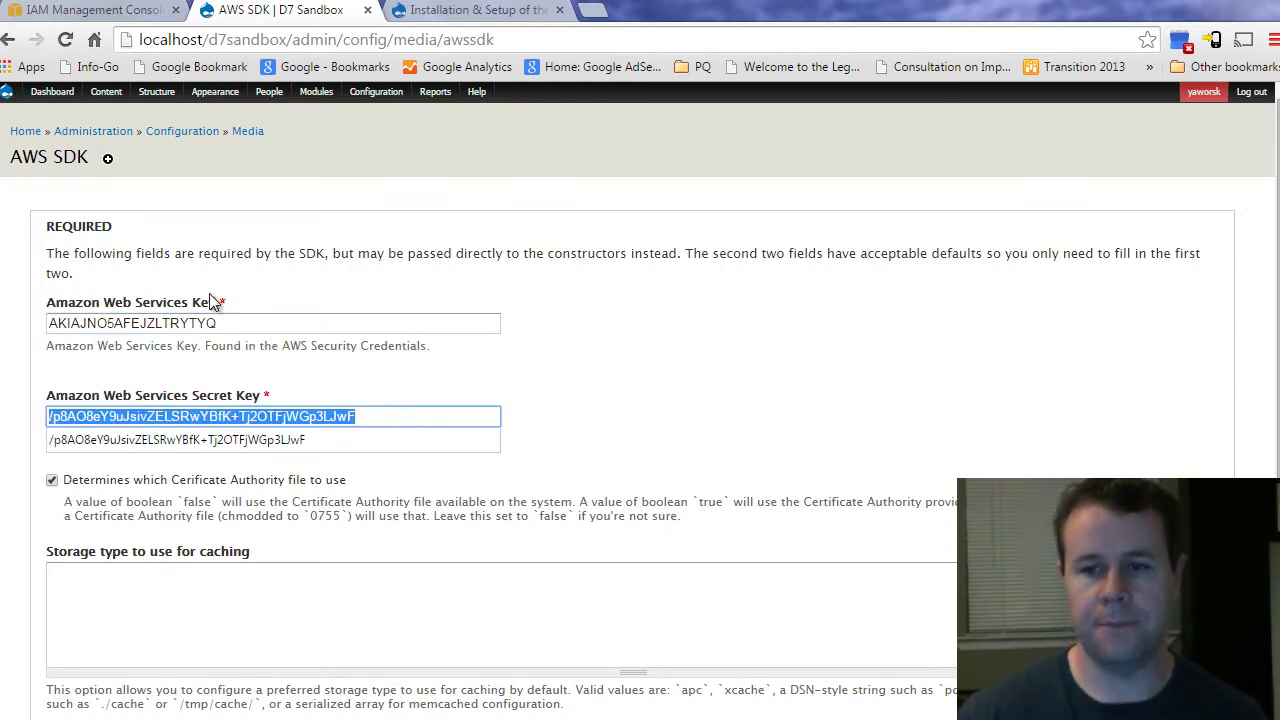
pyautogui.press('Right')
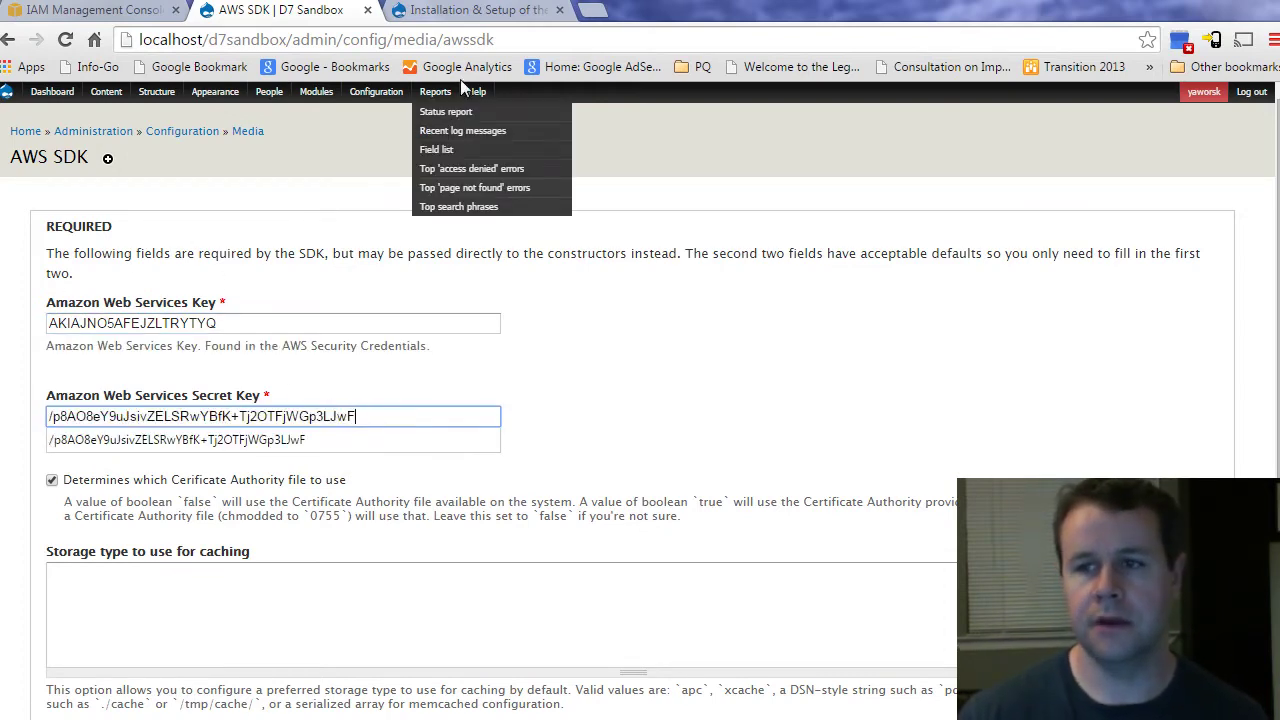
# Step: Open the AWS SDK for PHP project page in a new tab and review its aws_key/aws_secret $conf example
pyautogui.click(470, 10)
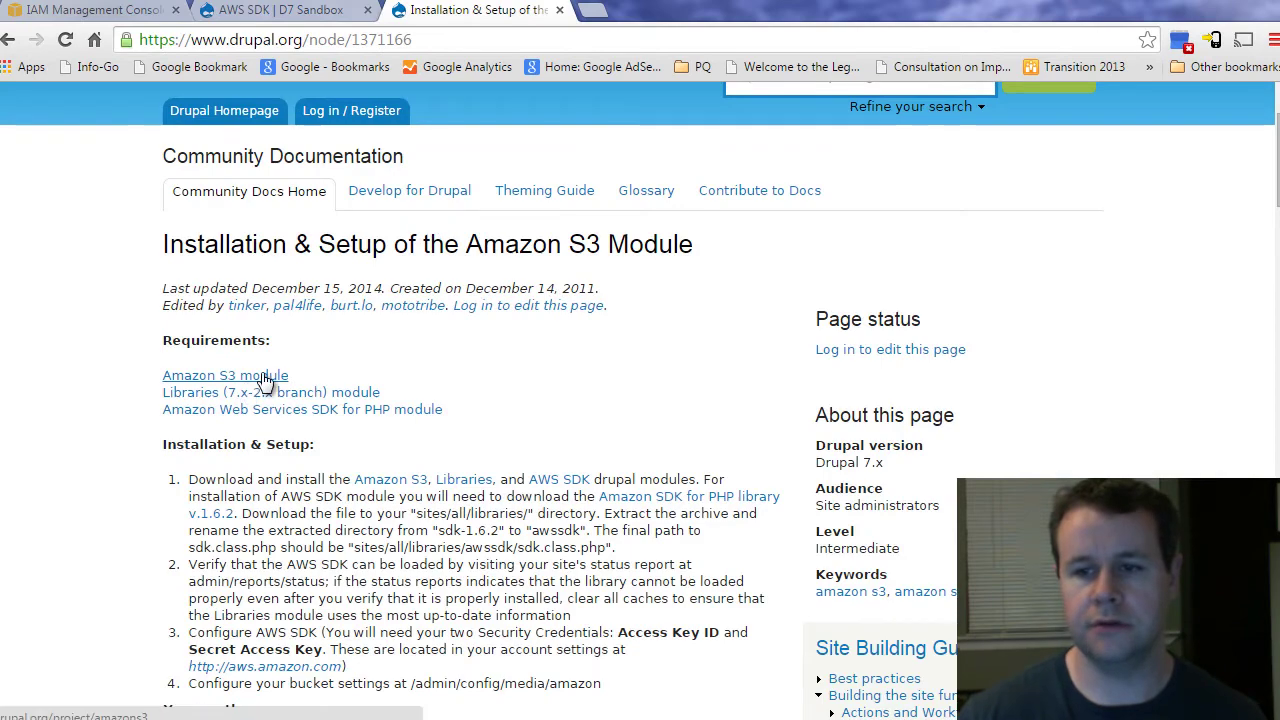
pyautogui.middleClick(280, 411)
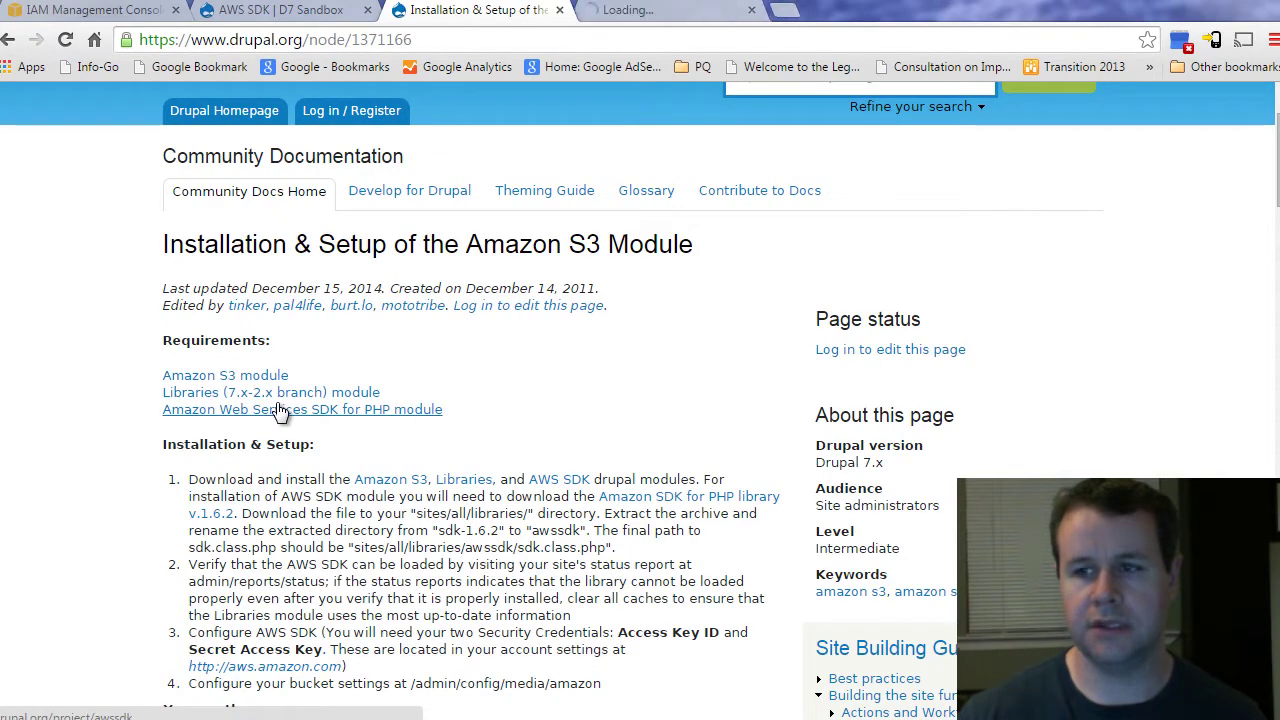
pyautogui.click(615, 12)
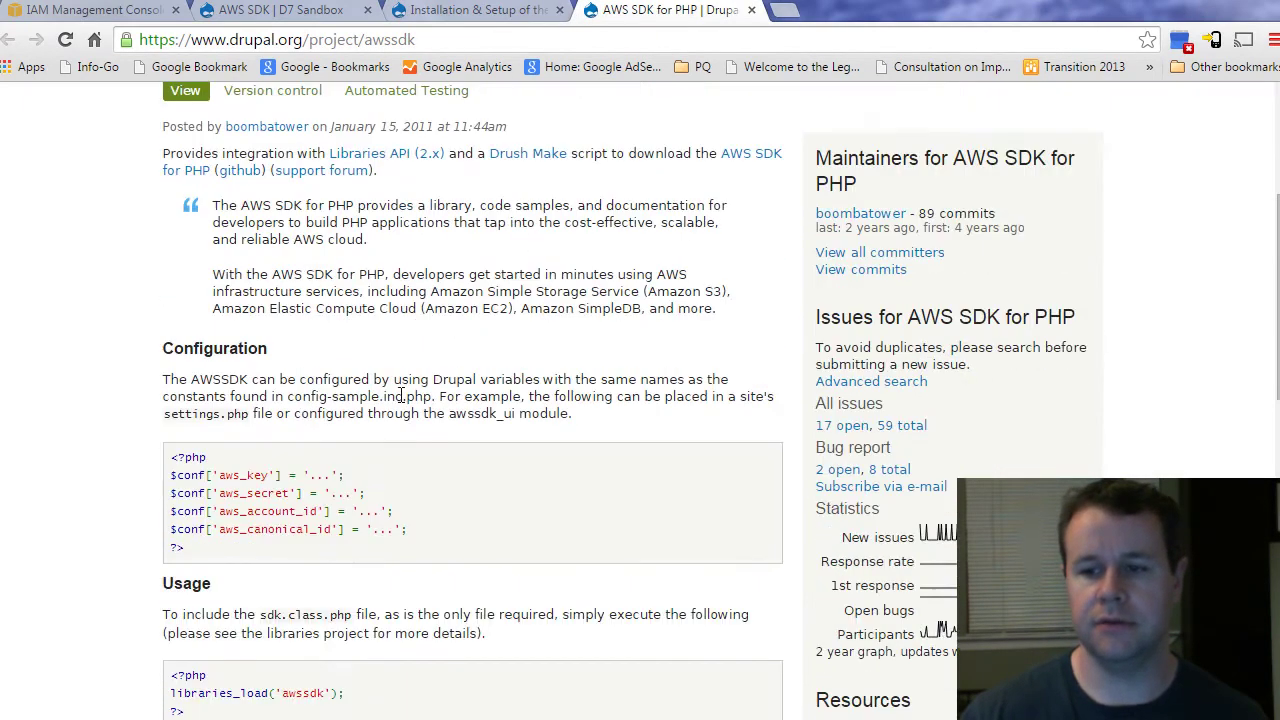
pyautogui.scroll(-4, 352, 420)
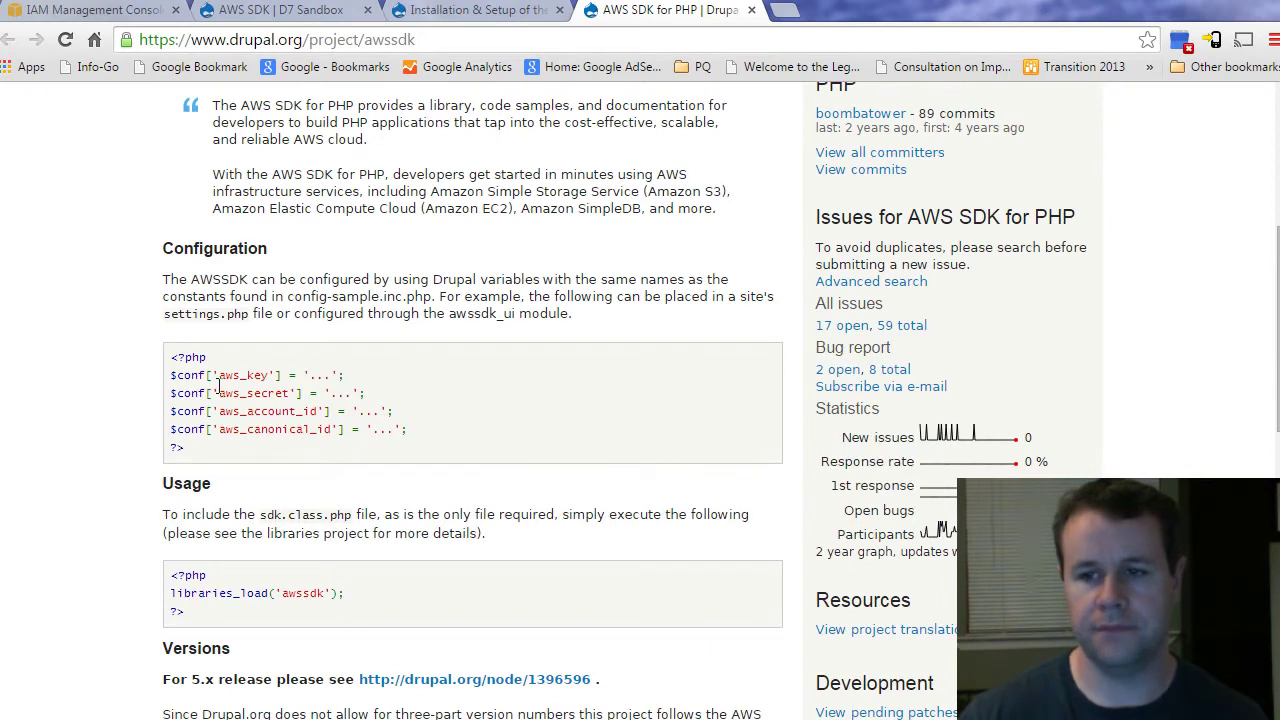
pyautogui.tripleClick(188, 310)
pyautogui.click(244, 393)
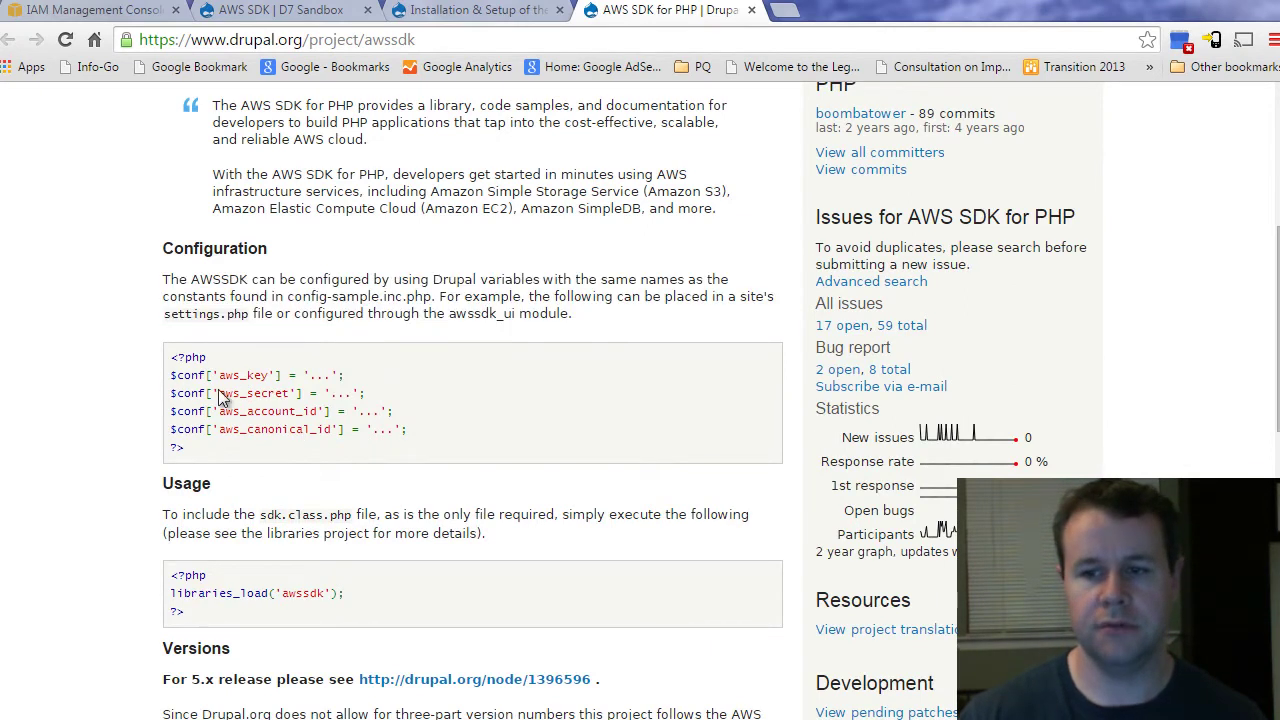
pyautogui.moveTo(173, 375); pyautogui.dragTo(418, 430)
pyautogui.click(416, 428)
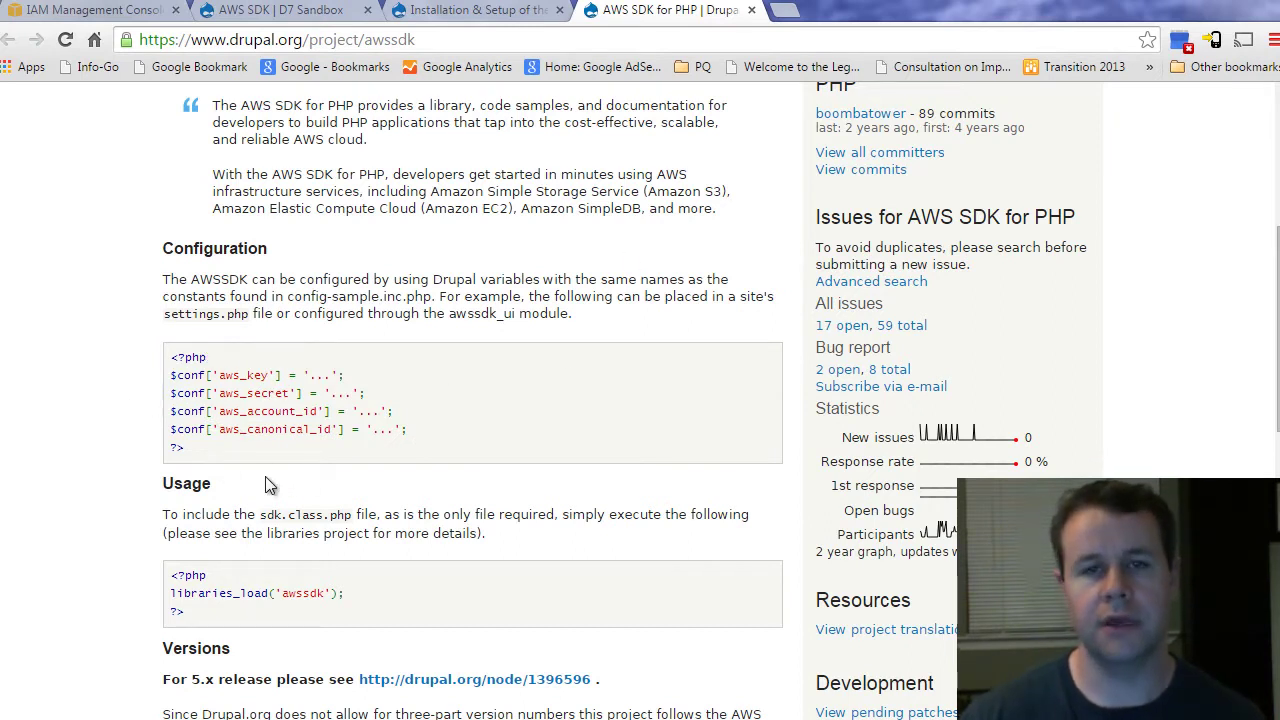
pyautogui.click(345, 14)
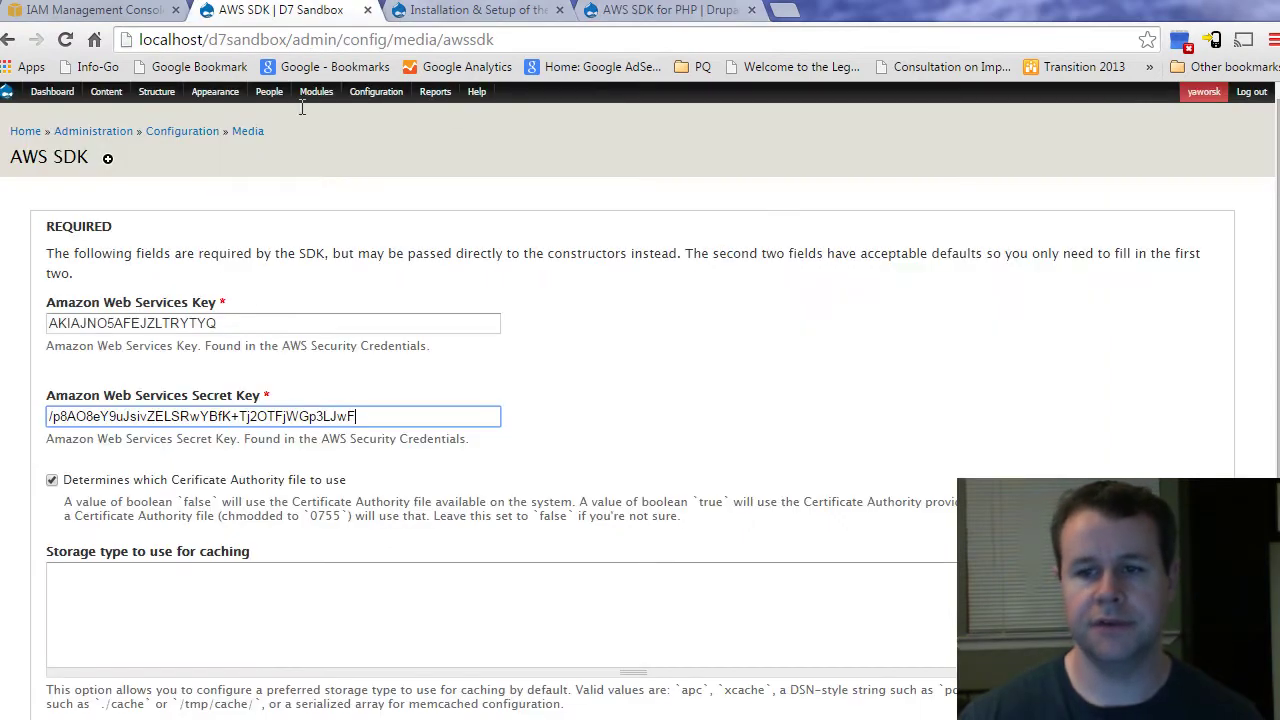
pyautogui.click(456, 10)
pyautogui.click(632, 9)
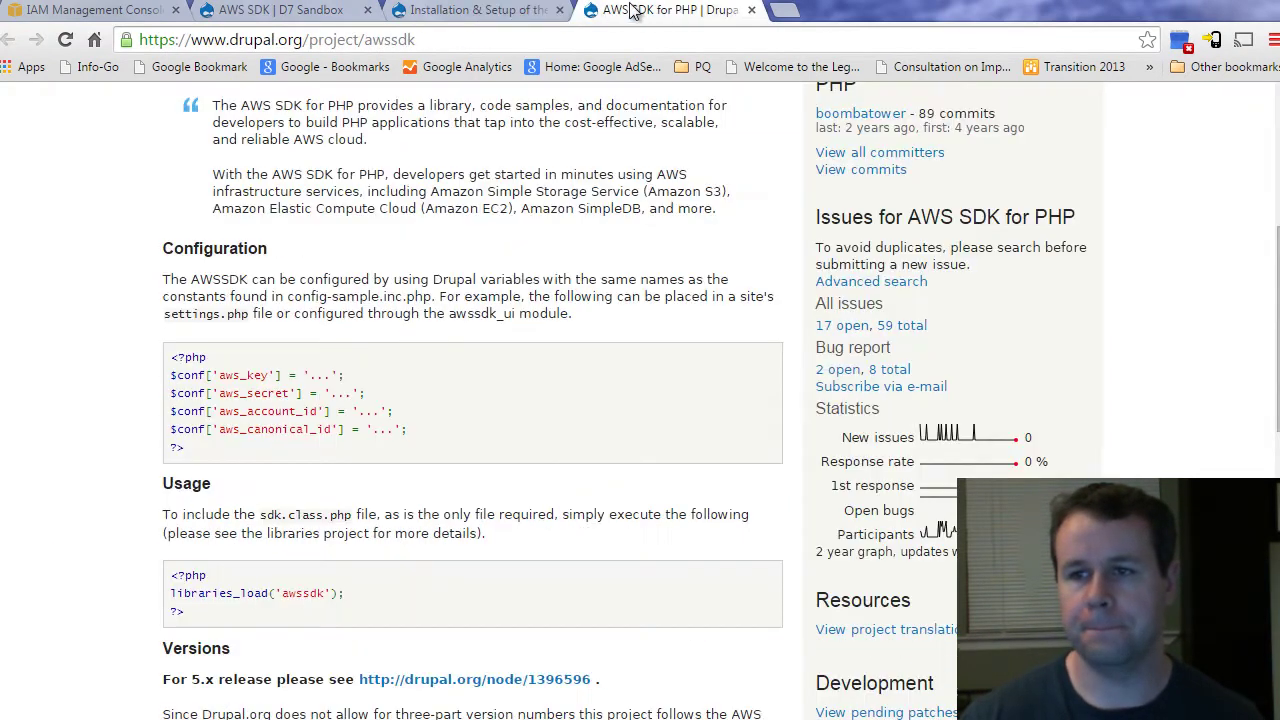
pyautogui.click(104, 11)
pyautogui.click(314, 341)
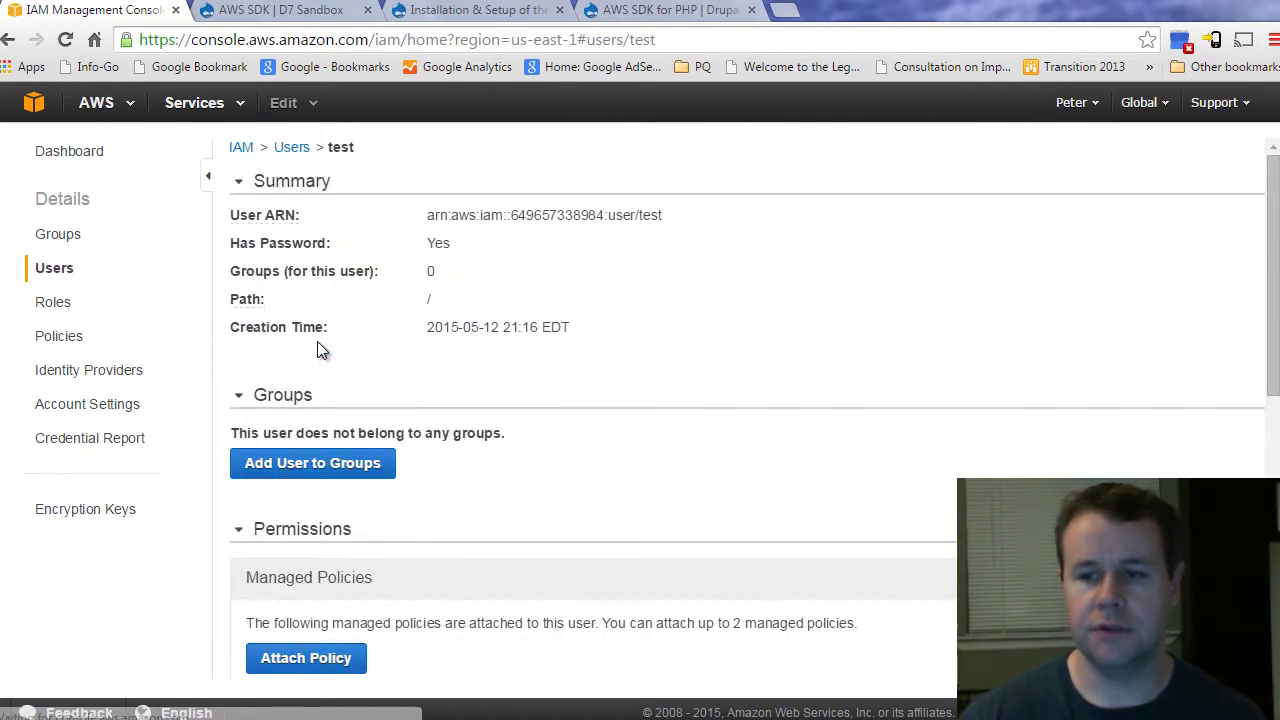
pyautogui.scroll(-2, 492, 540)
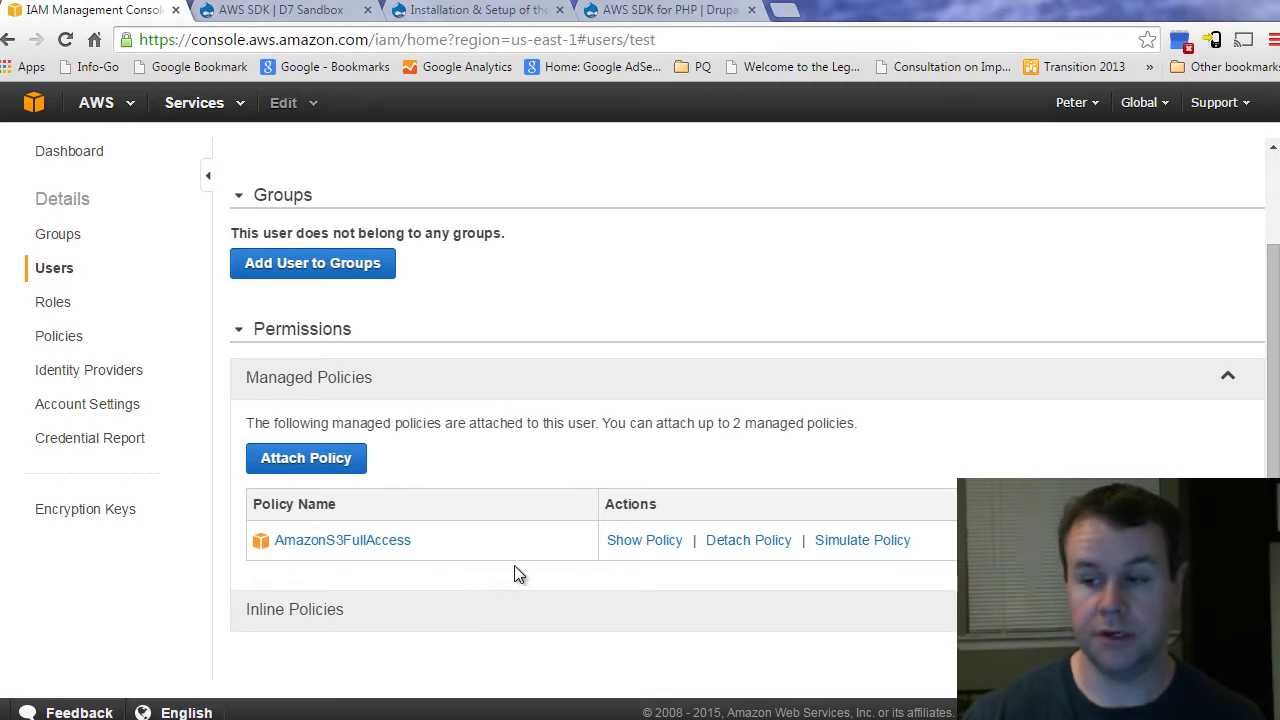
pyautogui.scroll(-1, 514, 573)
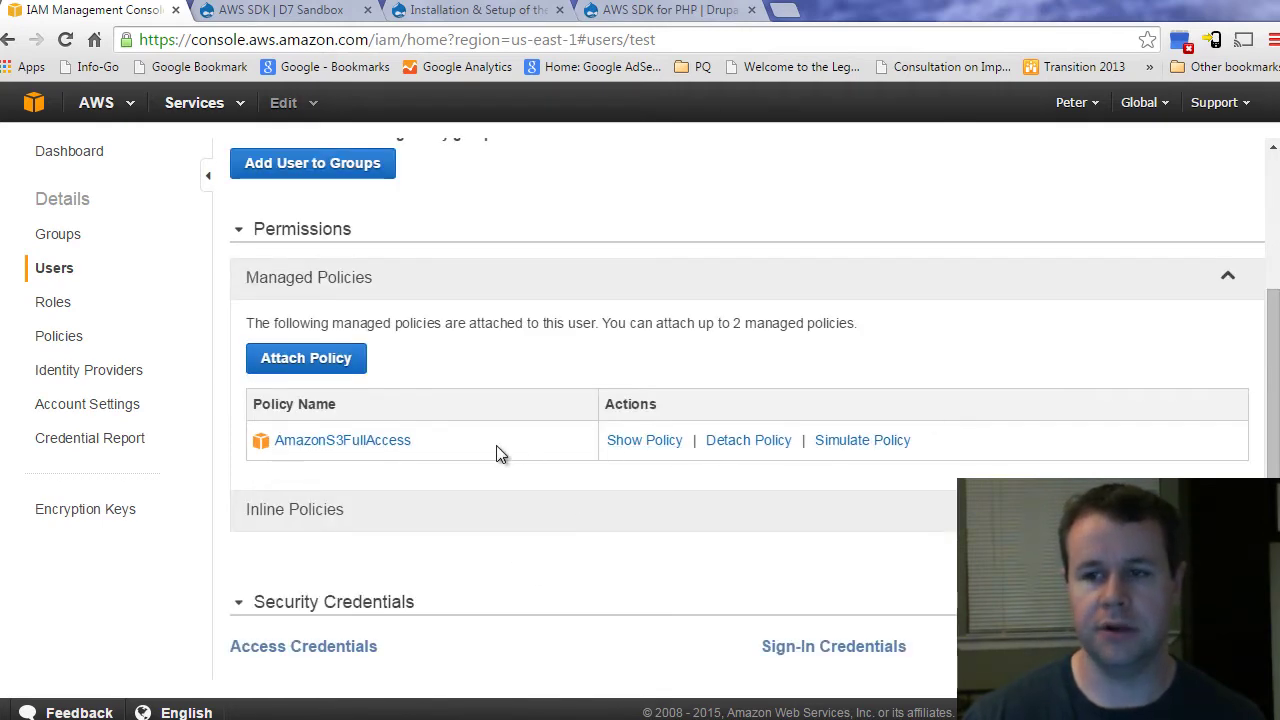
pyautogui.scroll(1, 484, 463)
pyautogui.scroll(-1, 474, 481)
pyautogui.scroll(-1, 474, 481)
pyautogui.scroll(2, 474, 481)
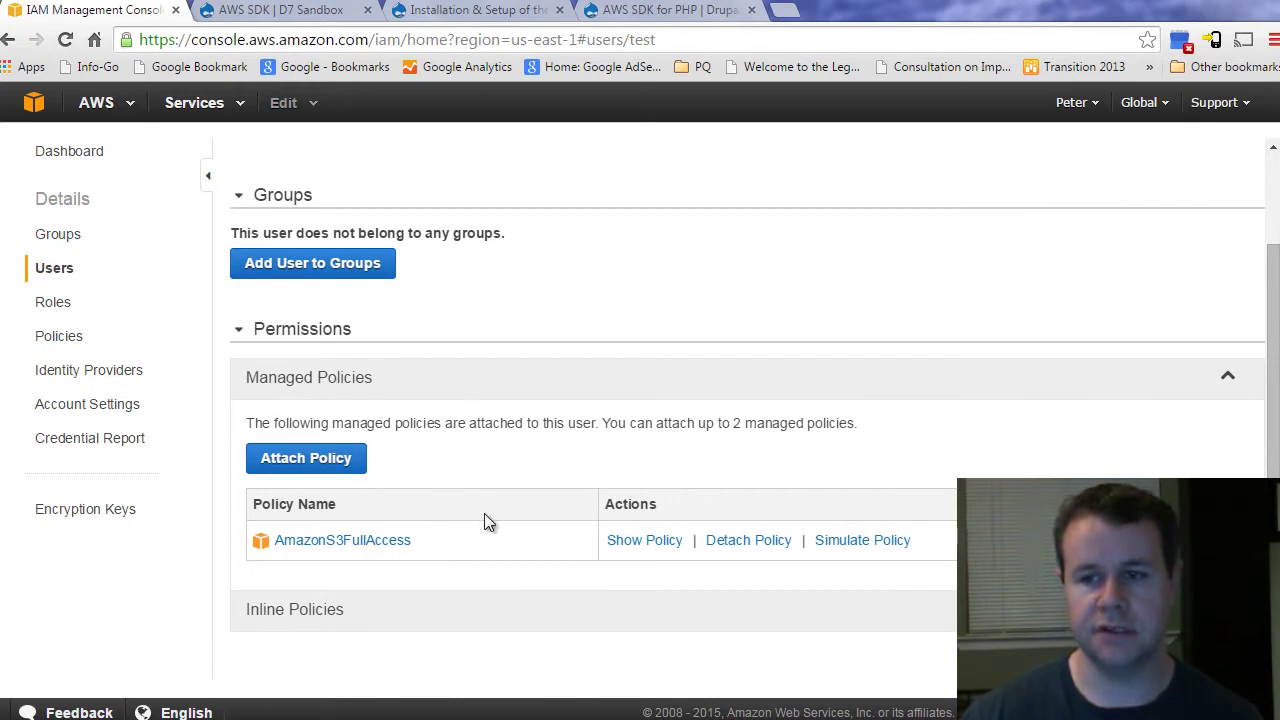
pyautogui.scroll(2, 484, 517)
pyautogui.scroll(-2, 483, 517)
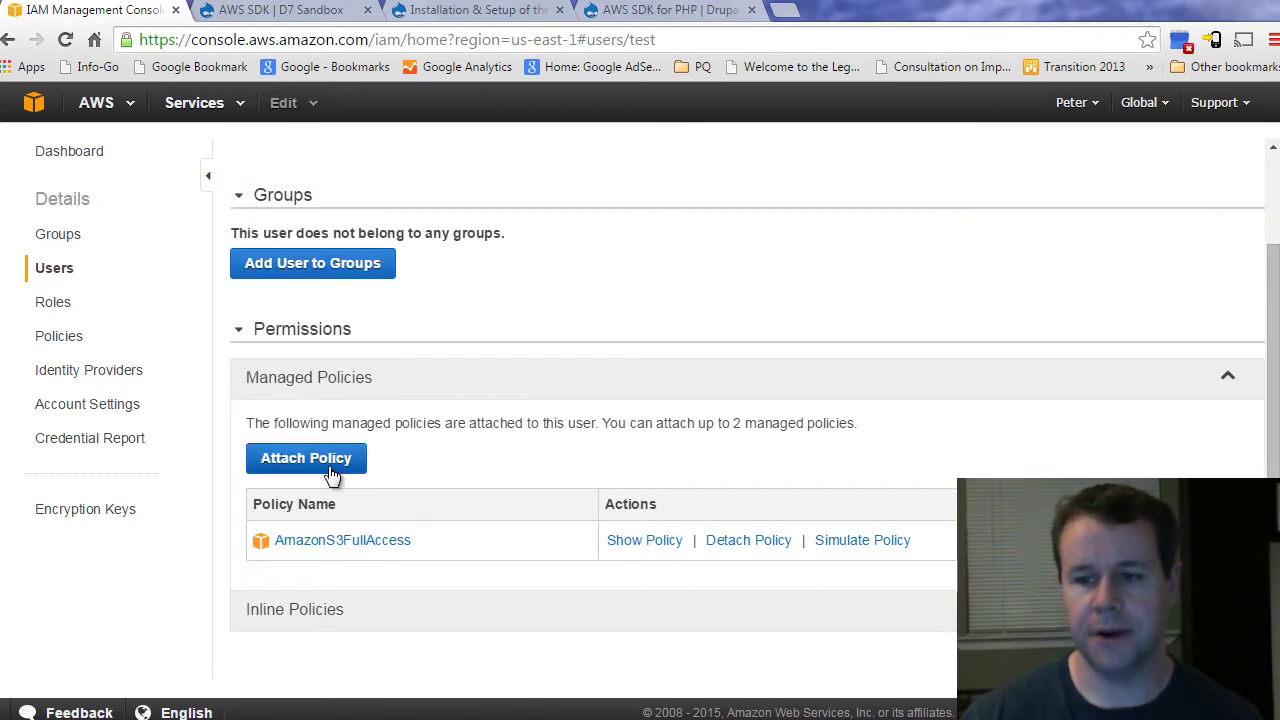
pyautogui.scroll(-3, 409, 505)
pyautogui.click(786, 326)
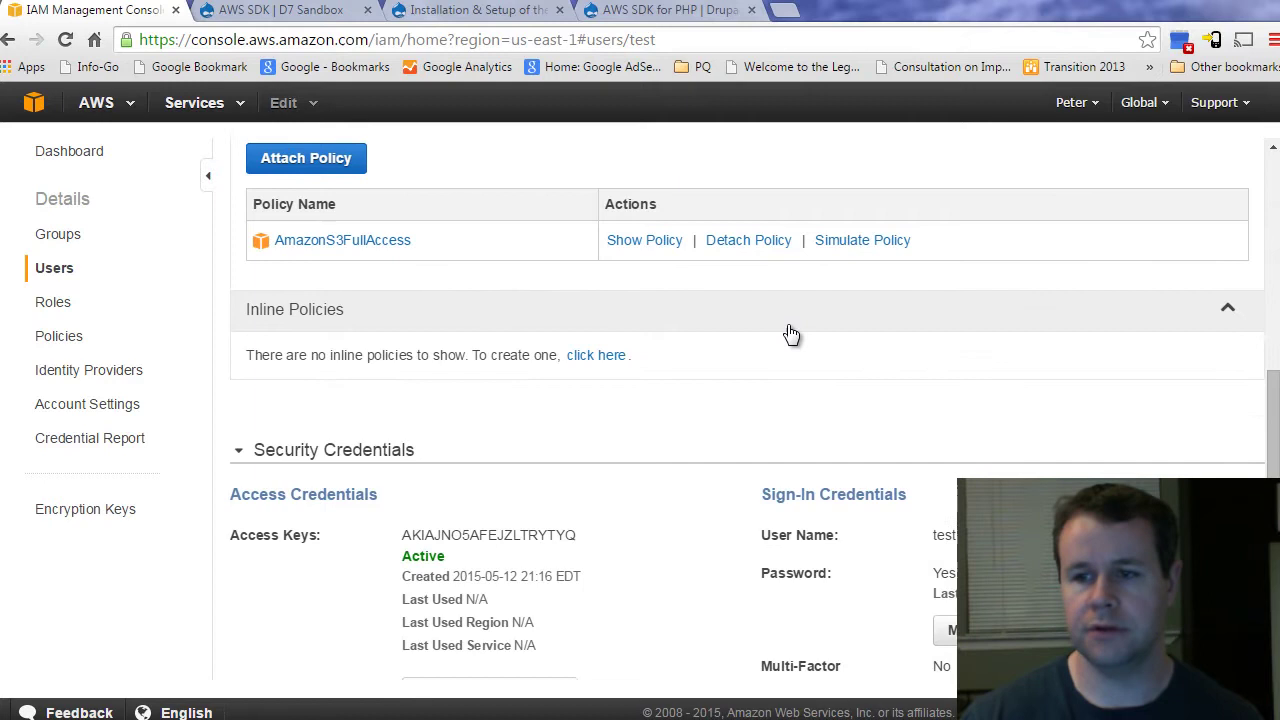
pyautogui.click(597, 356)
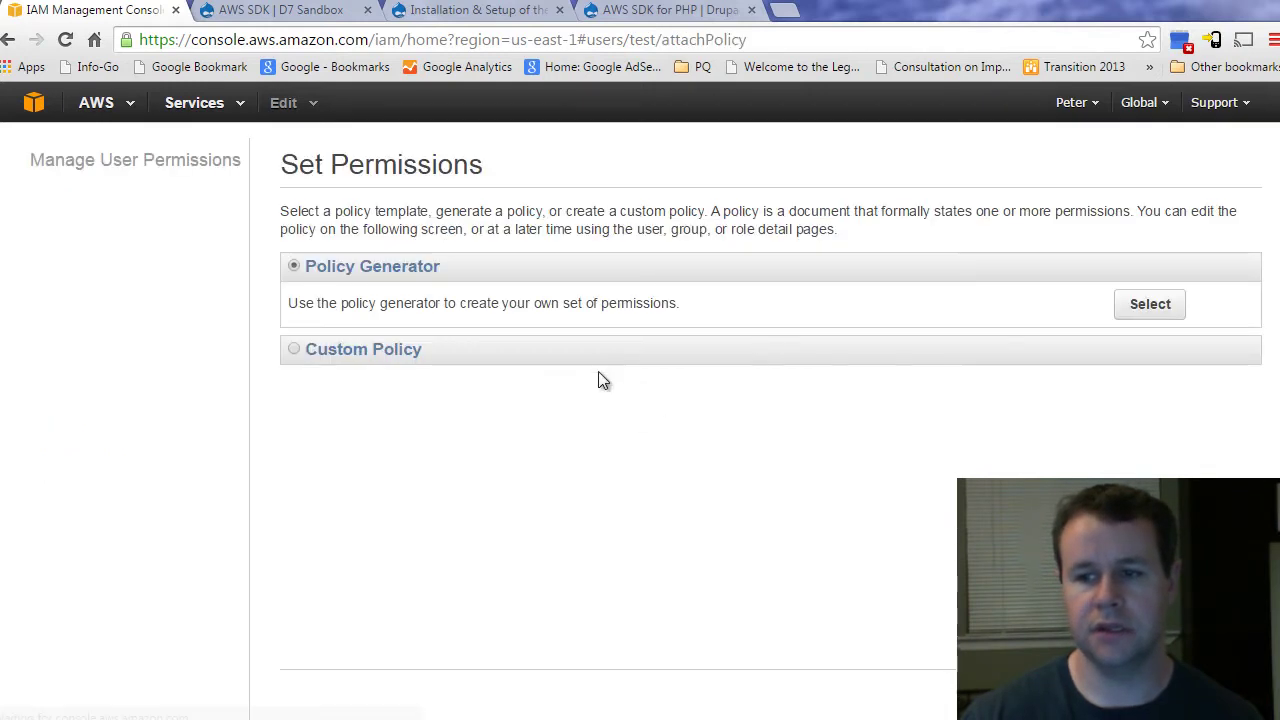
pyautogui.click(1132, 304)
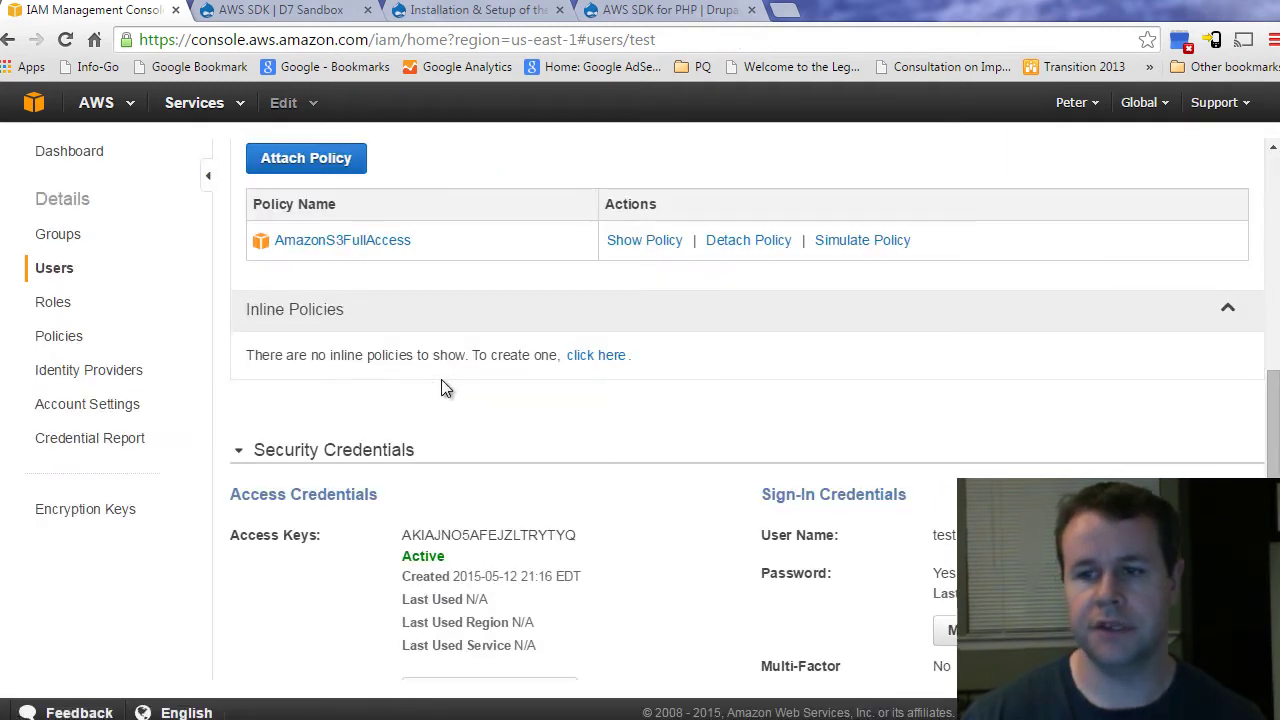
pyautogui.scroll(2, 409, 406)
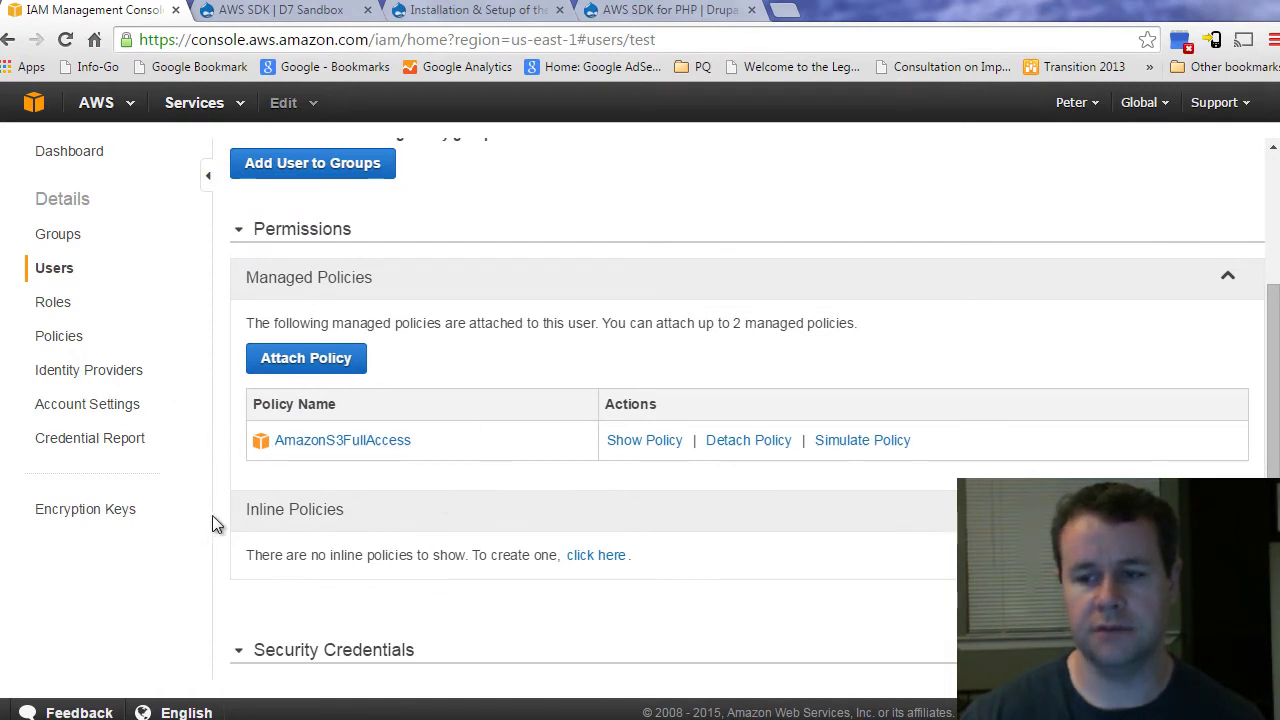
pyautogui.scroll(3, 530, 472)
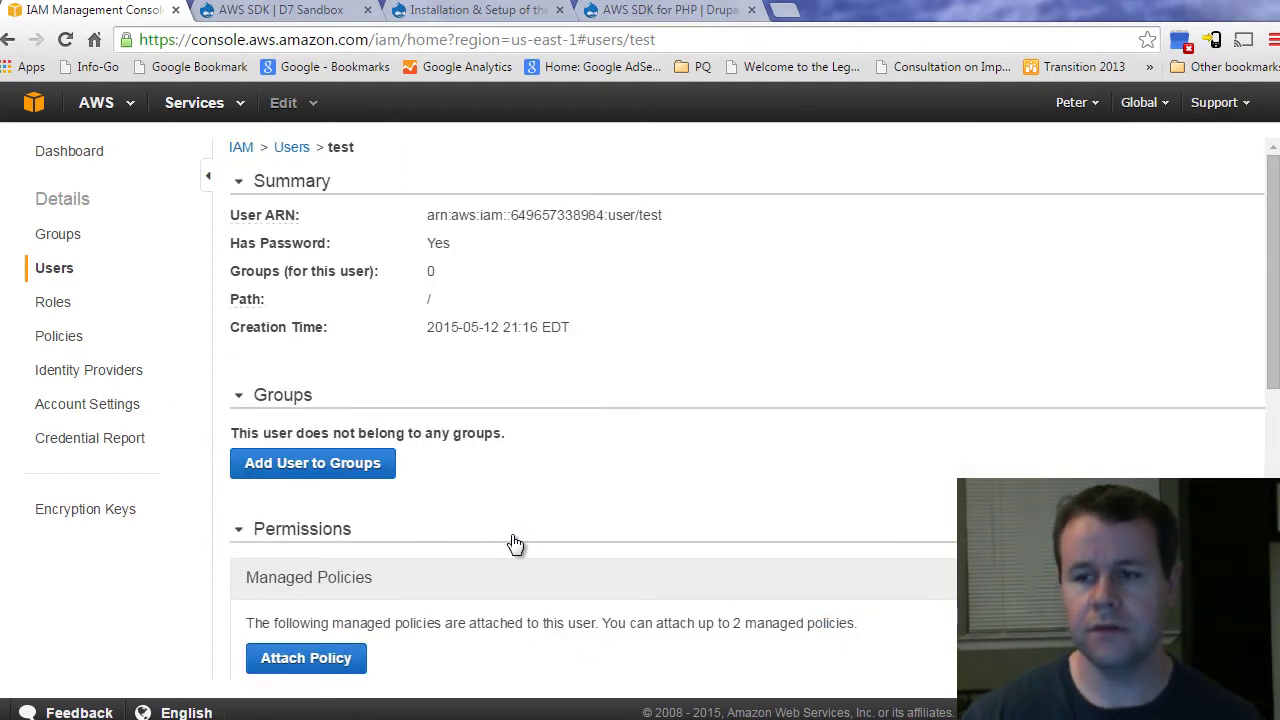
# Step: In the S3 console, start a new bucket named twd-vid-test in the US Standard region
pyautogui.click(182, 106)
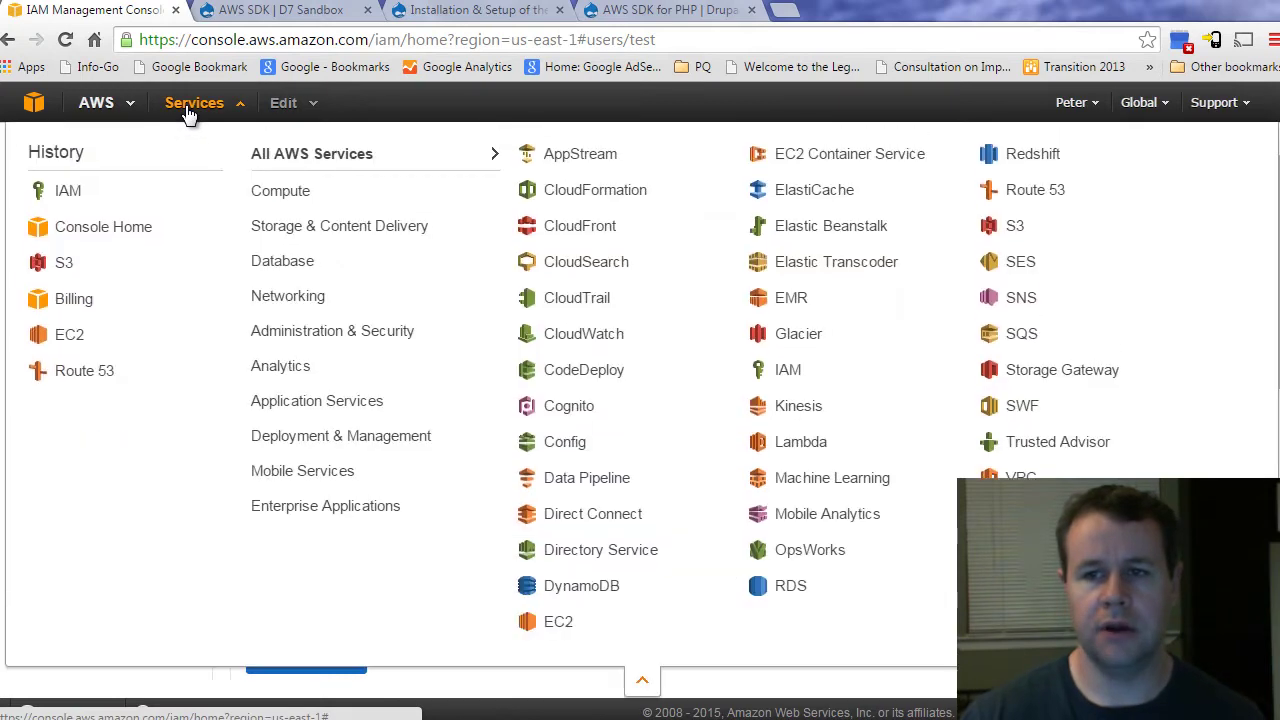
pyautogui.click(66, 266)
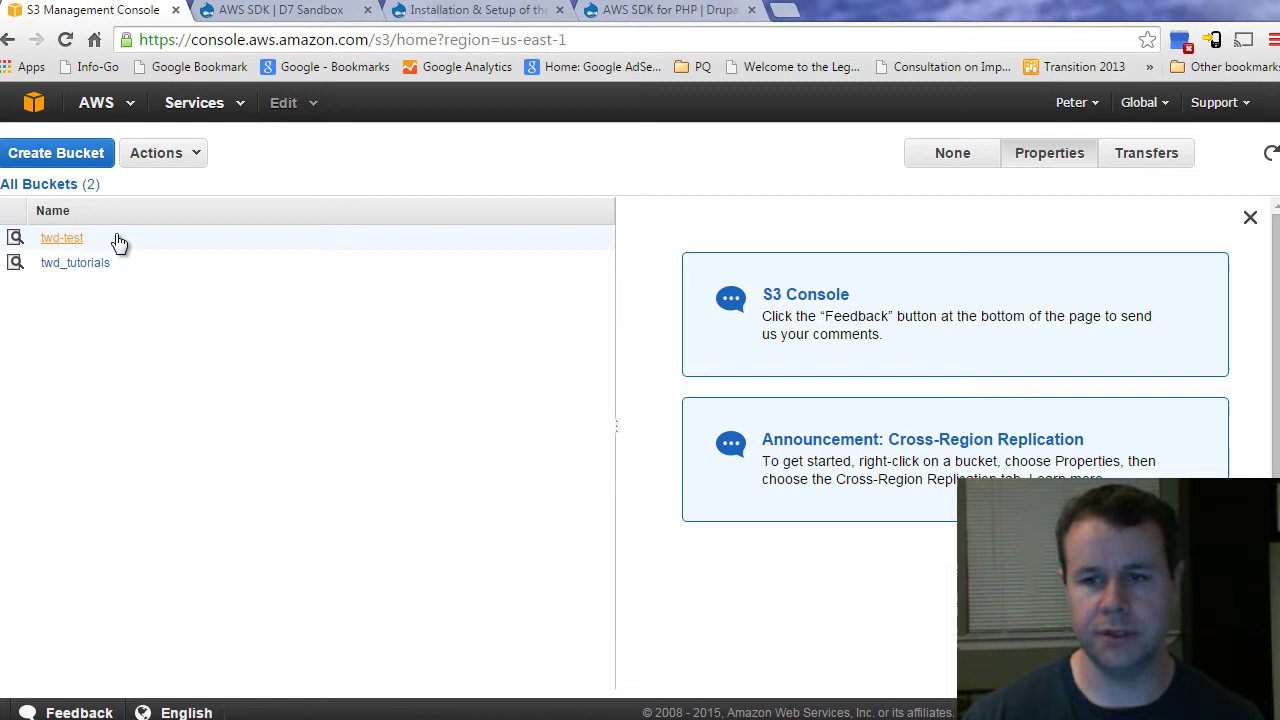
pyautogui.click(72, 162)
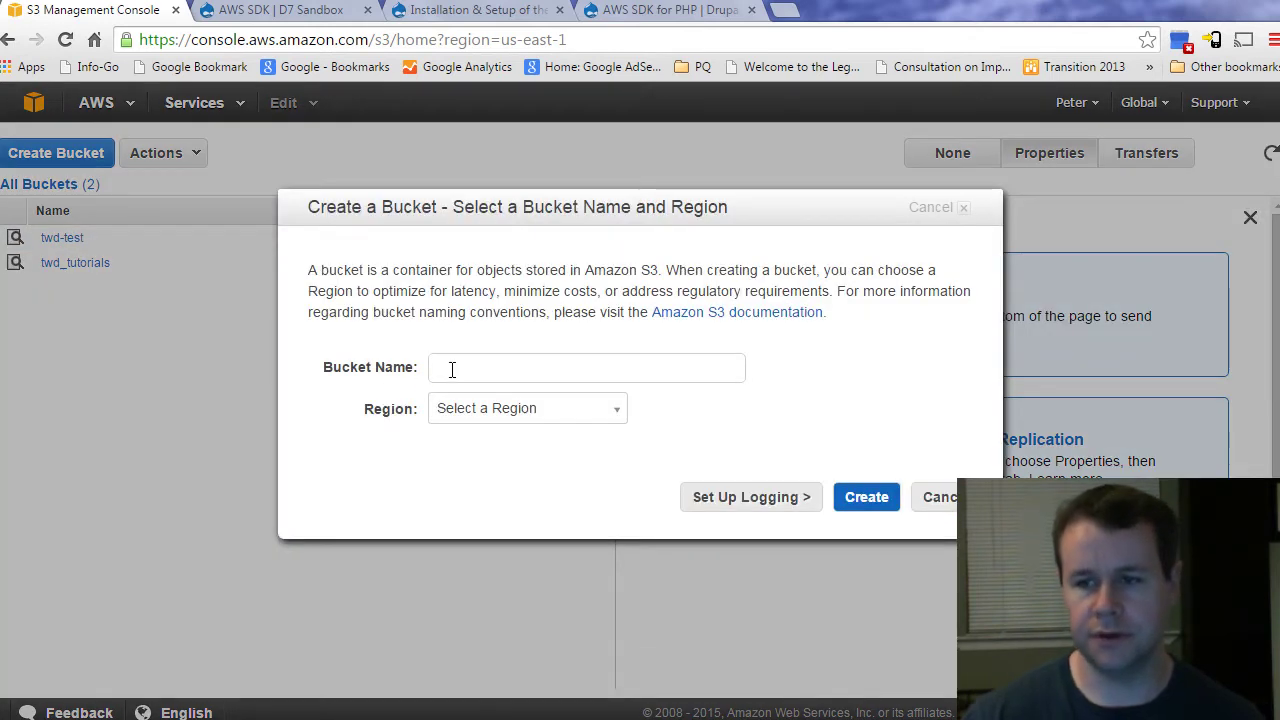
pyautogui.write('twd')
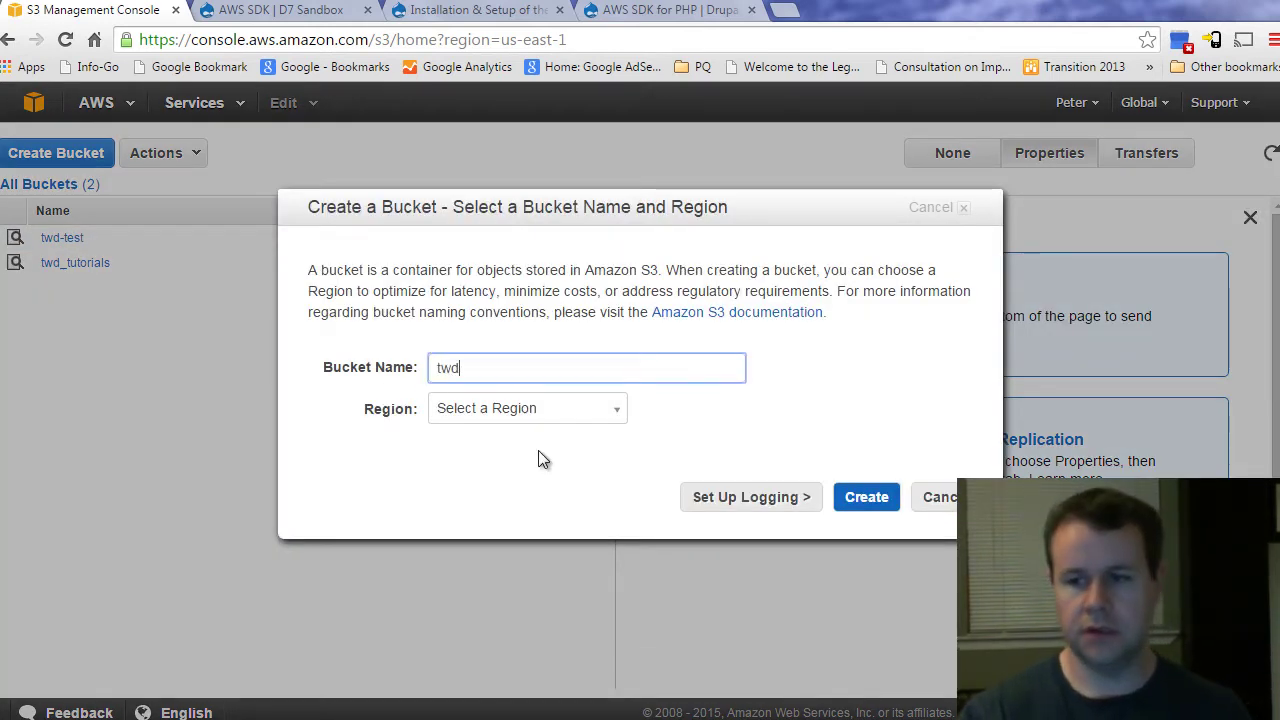
pyautogui.write('-vid-test')
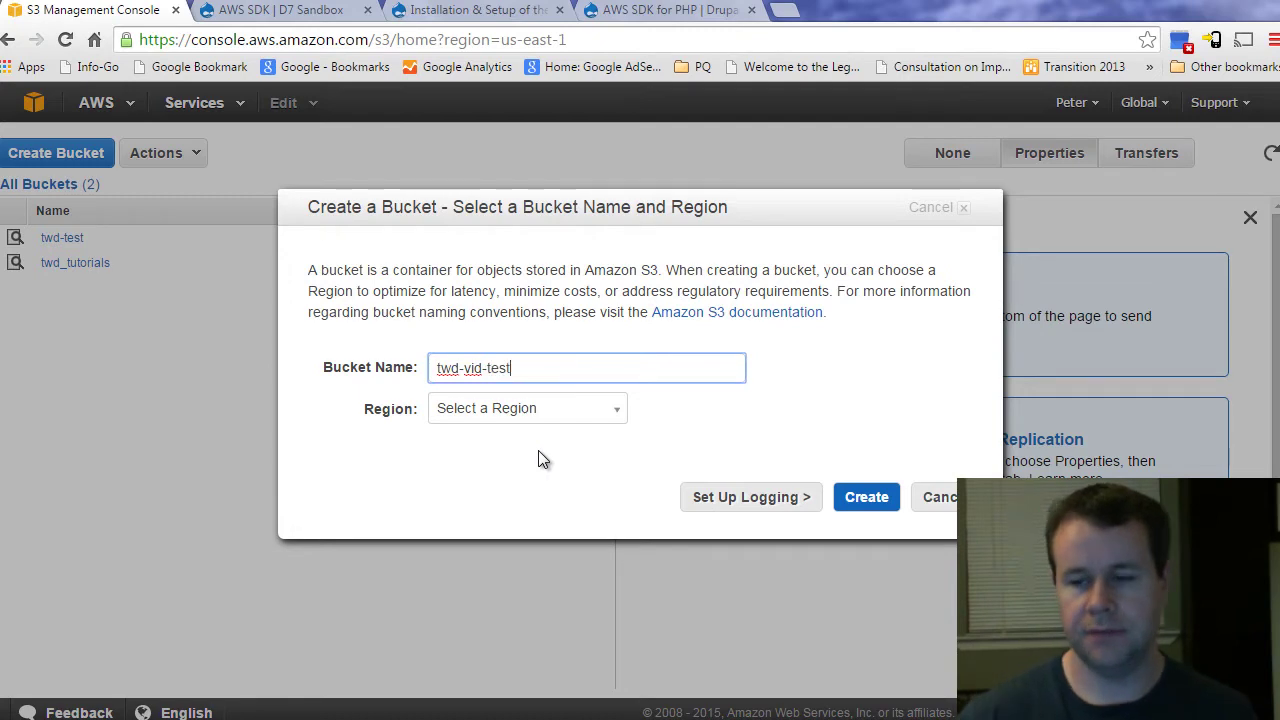
pyautogui.click(515, 420)
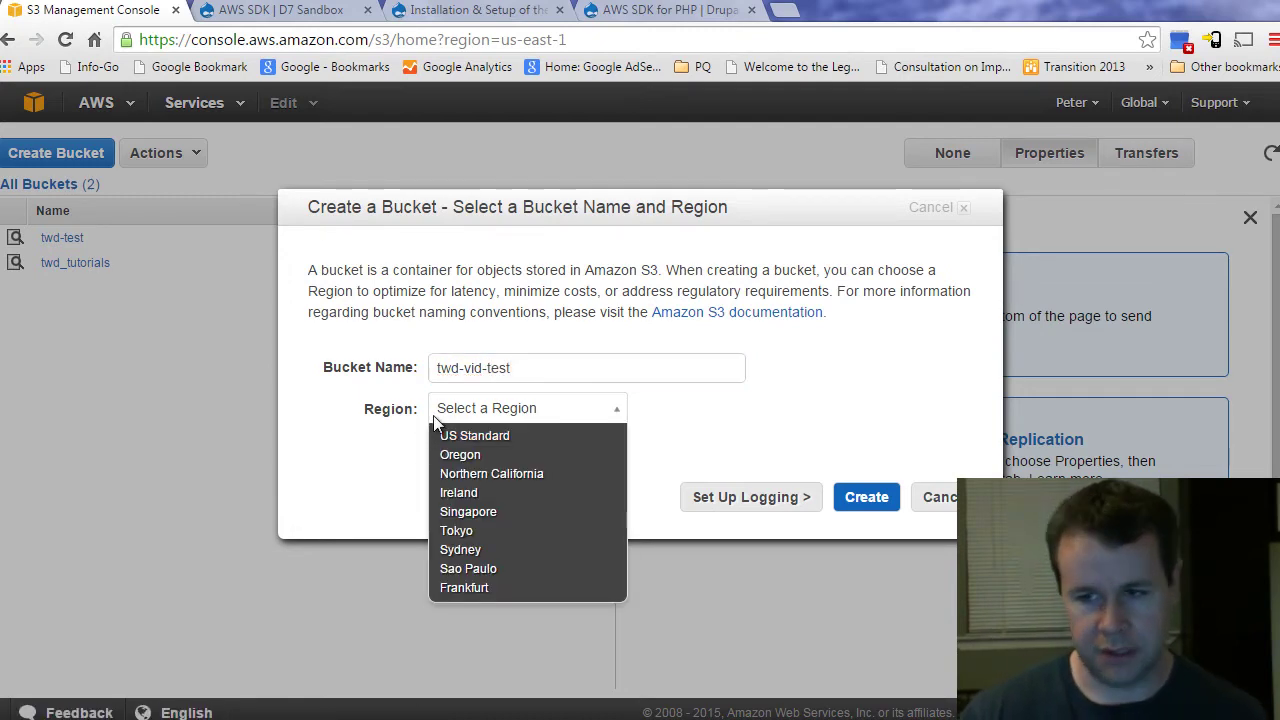
pyautogui.click(498, 437)
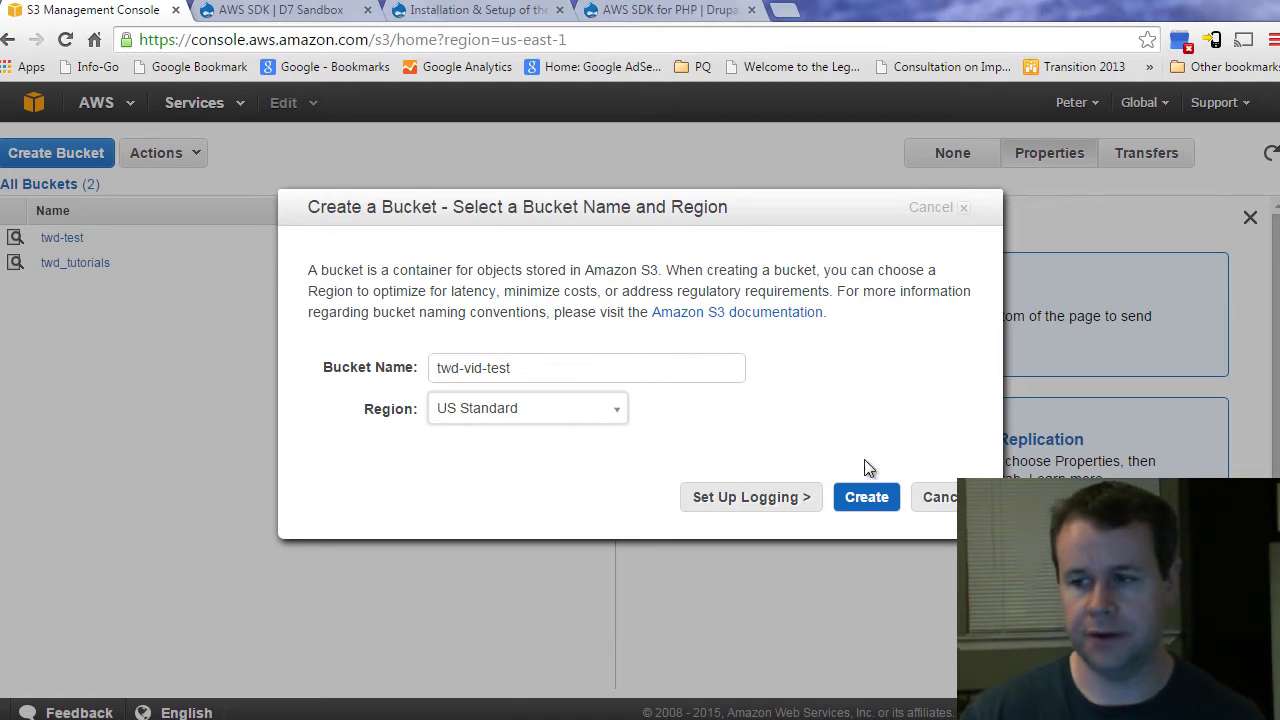
# Step: Leave access logging off and create the twd-vid-test bucket
pyautogui.click(775, 507)
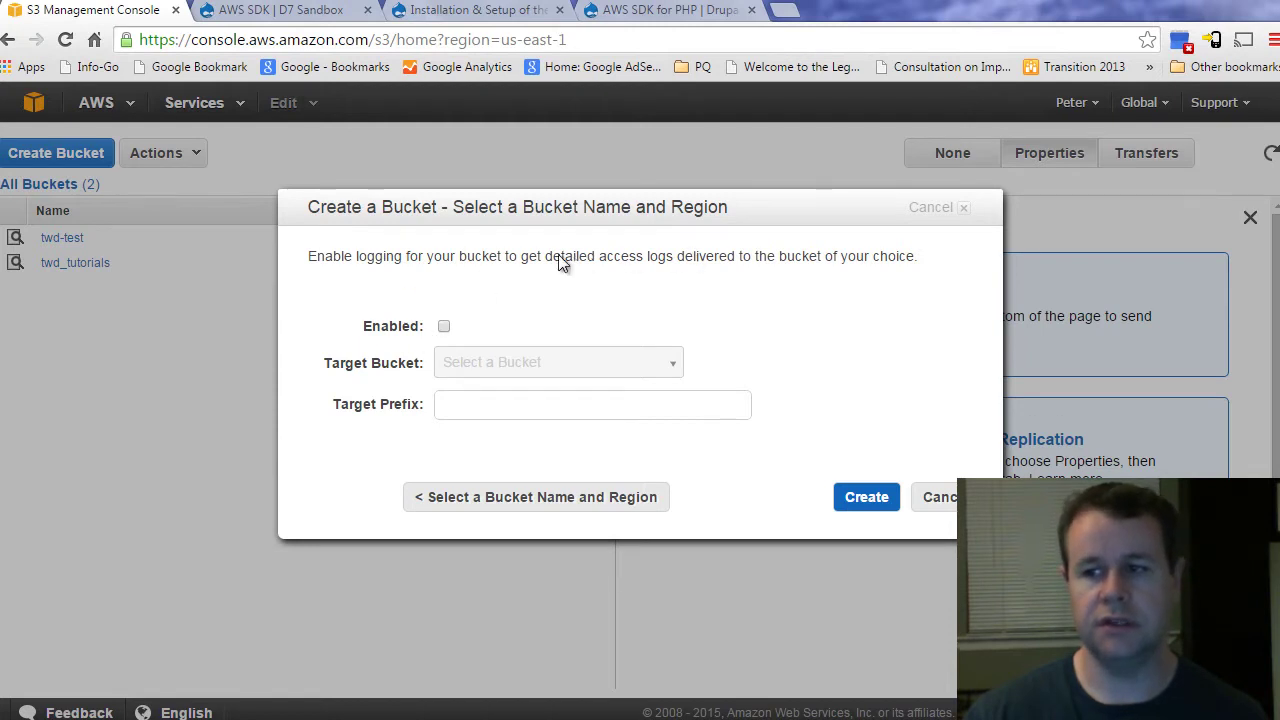
pyautogui.click(444, 327)
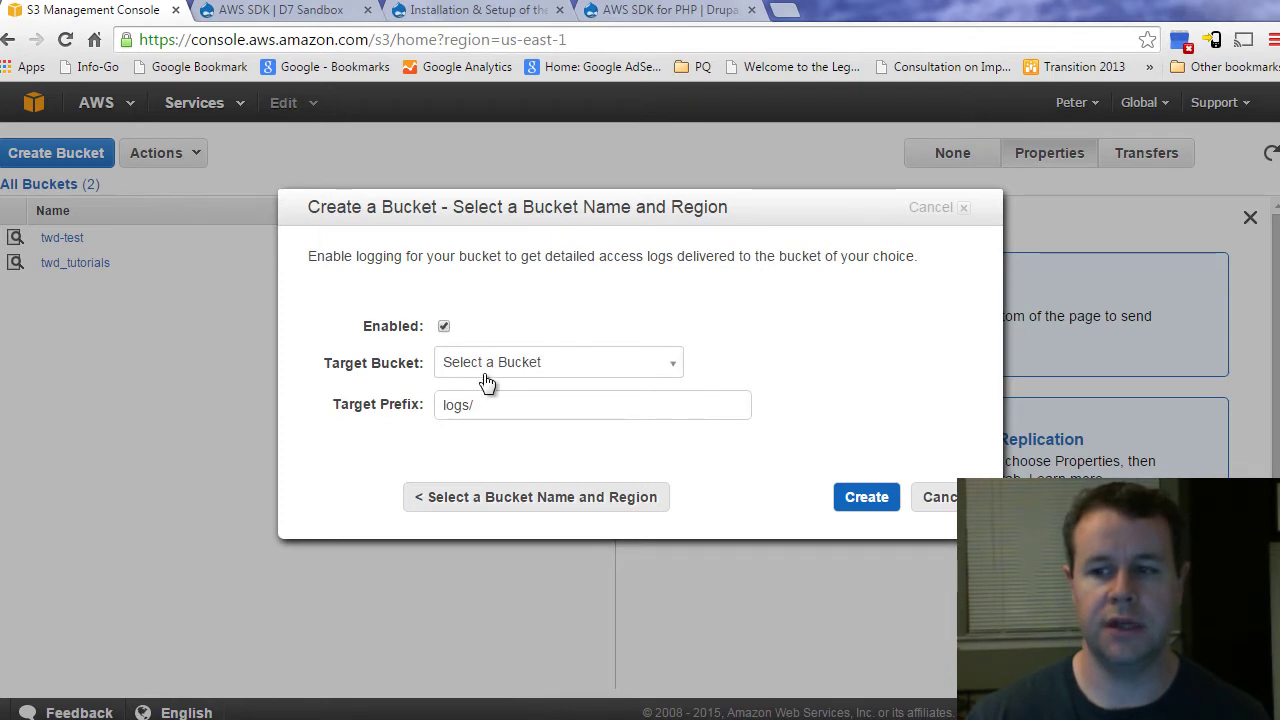
pyautogui.click(492, 369)
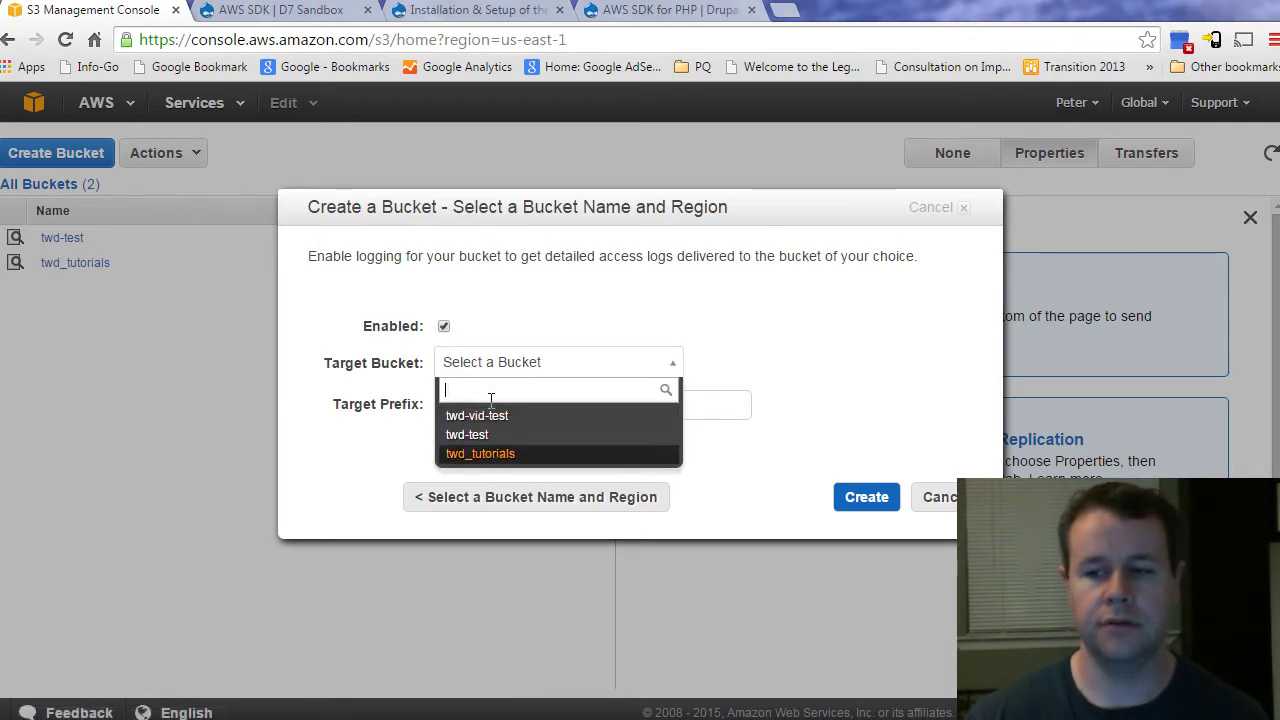
pyautogui.click(538, 366)
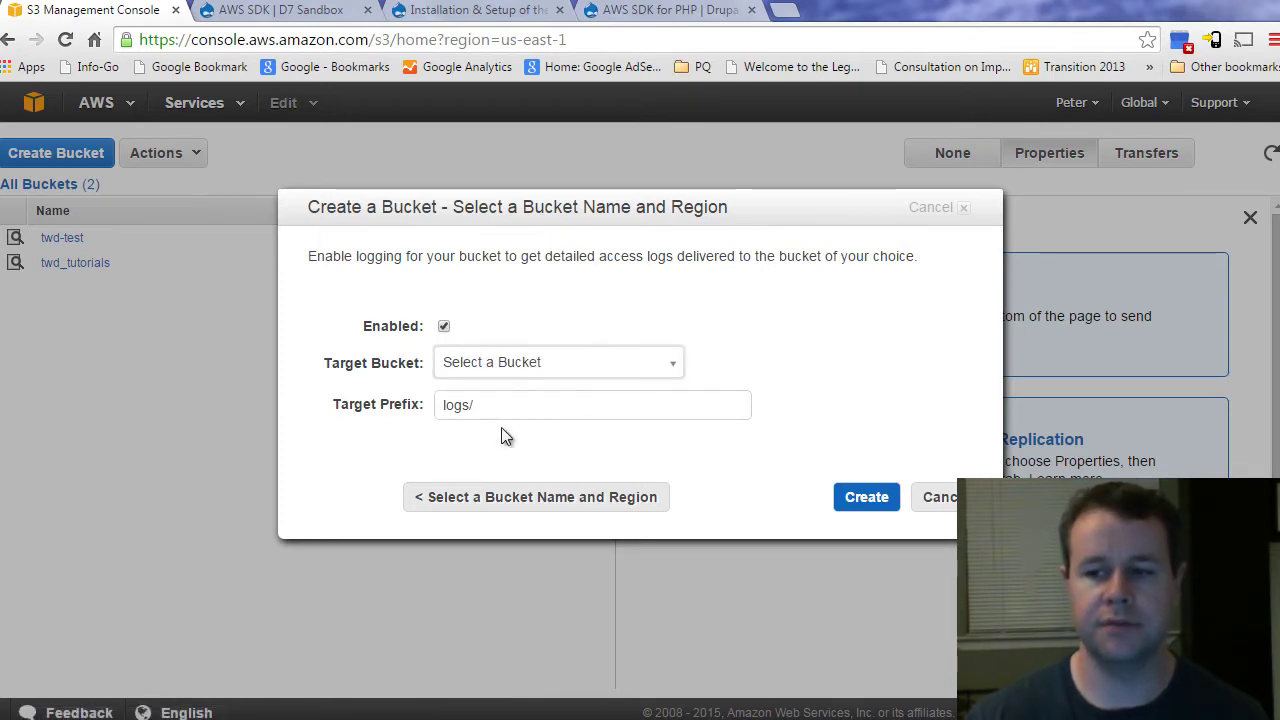
pyautogui.click(445, 330)
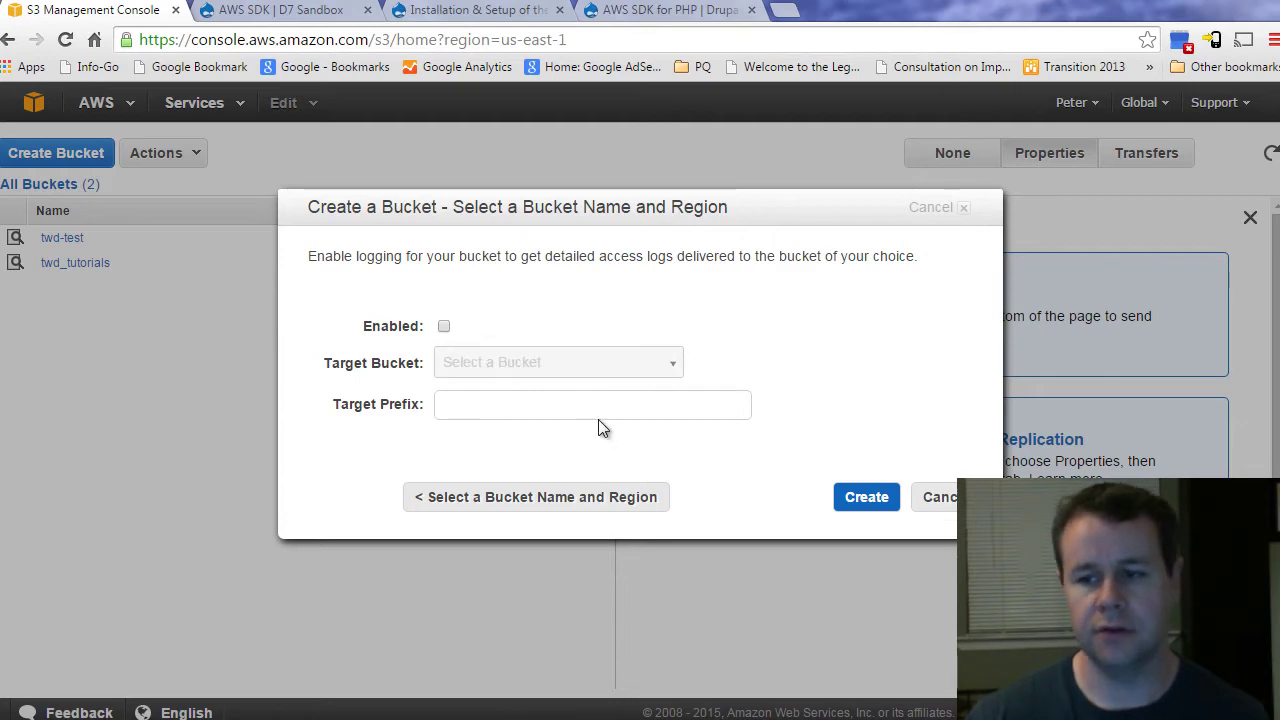
pyautogui.click(591, 507)
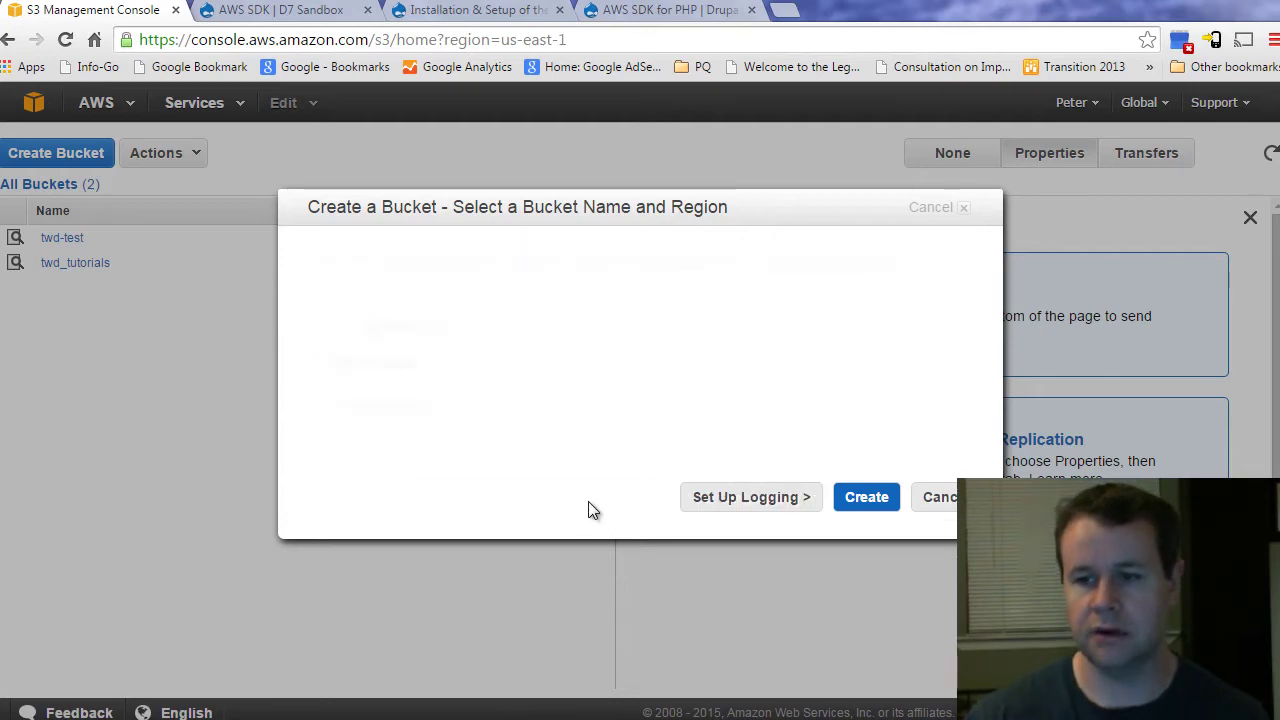
pyautogui.click(866, 496)
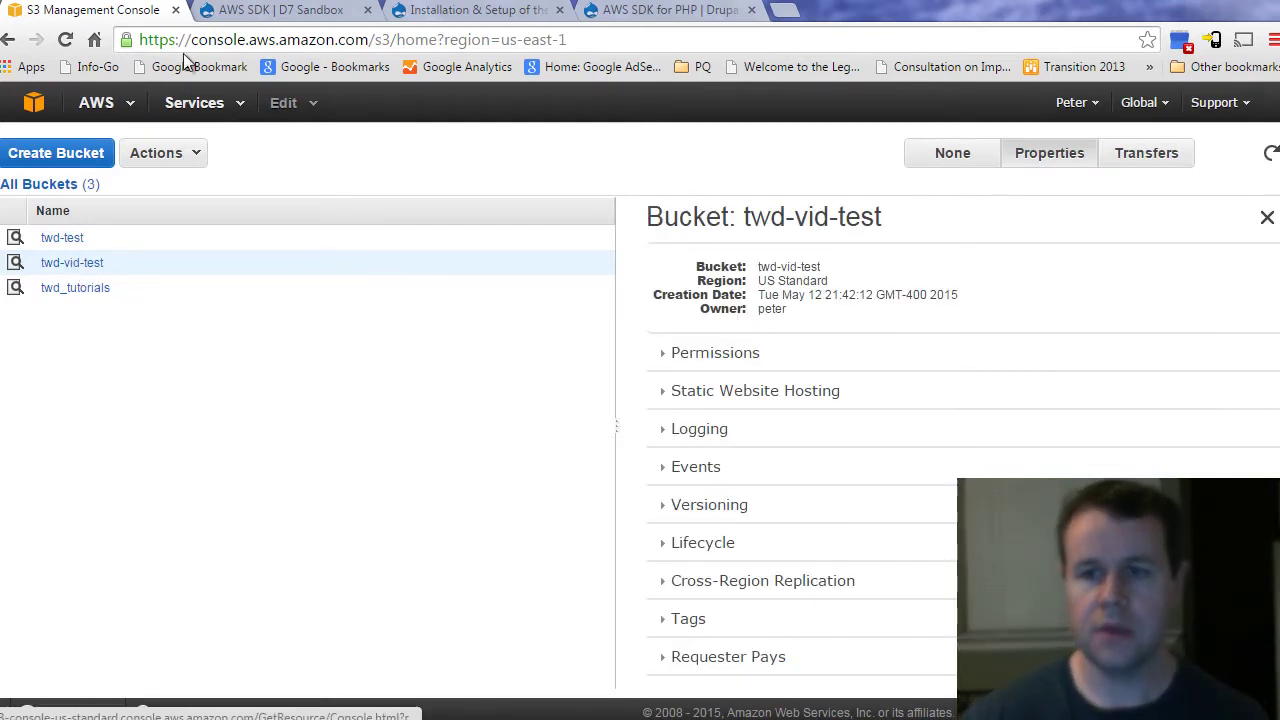
# Step: Back in Drupal, open Configuration > Media > Amazon S3 and select the twd-test Default Bucket Name
pyautogui.click(285, 12)
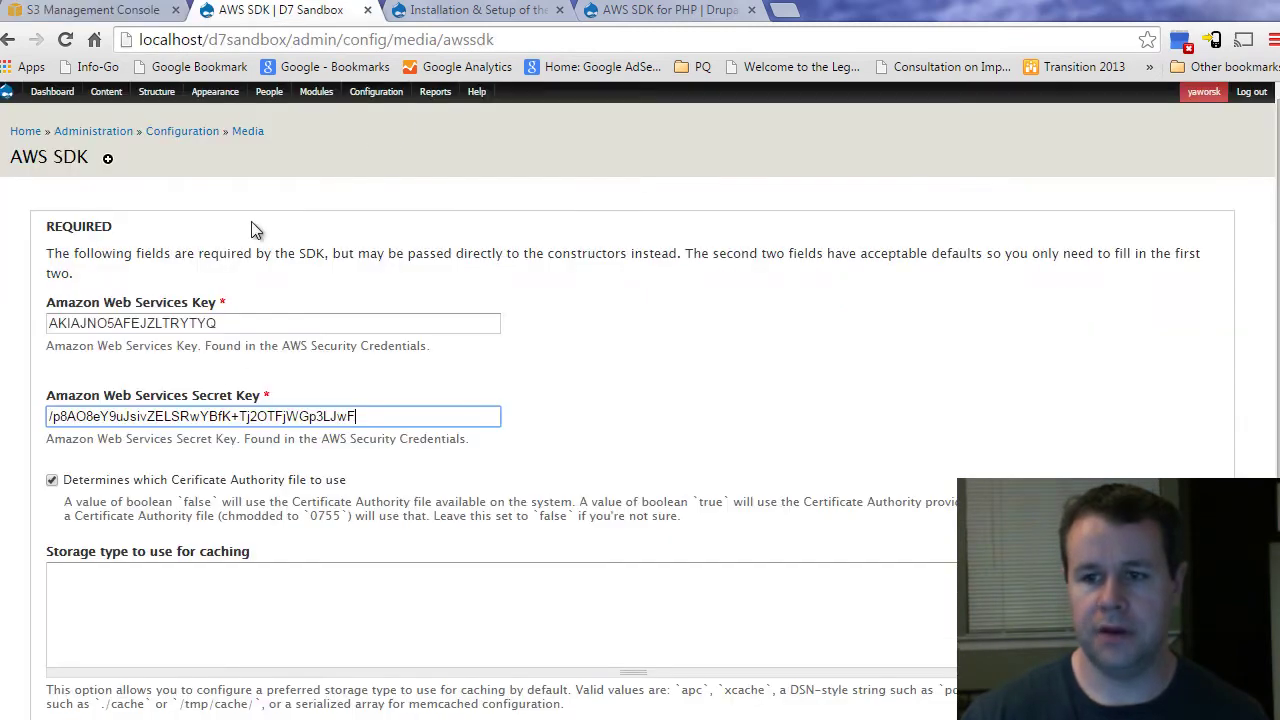
pyautogui.moveTo(380, 92)
pyautogui.moveTo(400, 155)
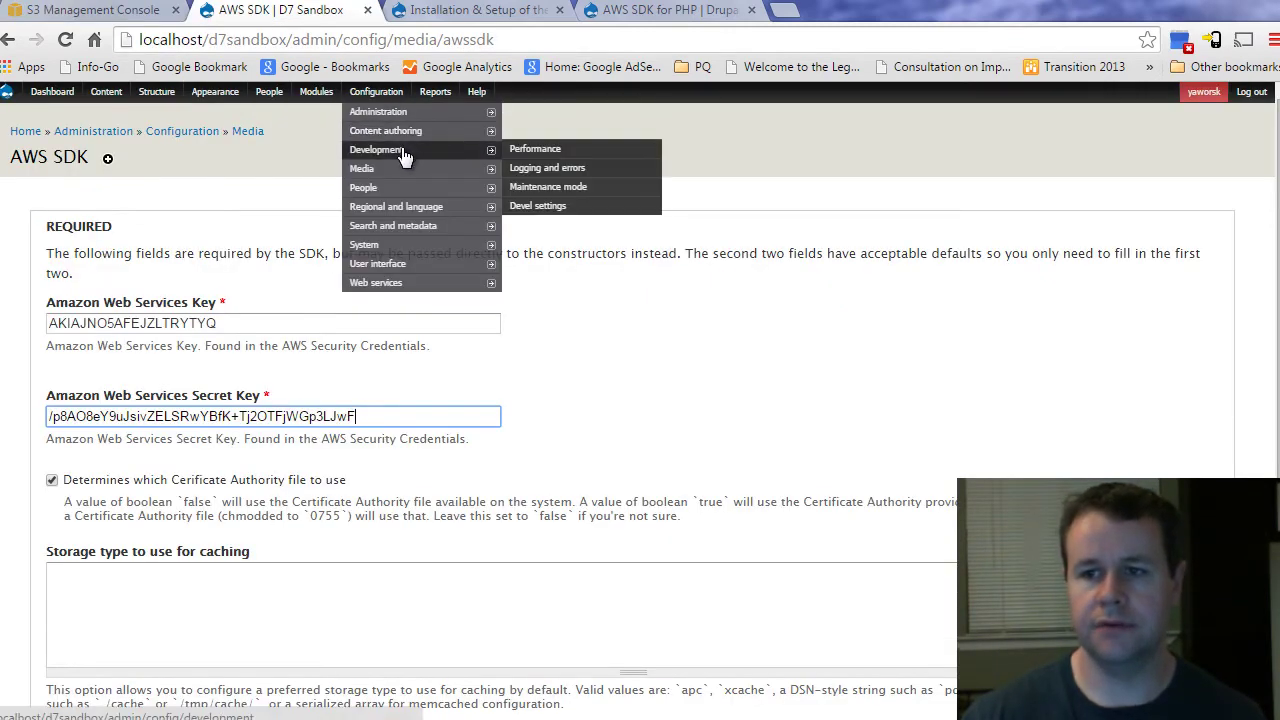
pyautogui.moveTo(395, 190)
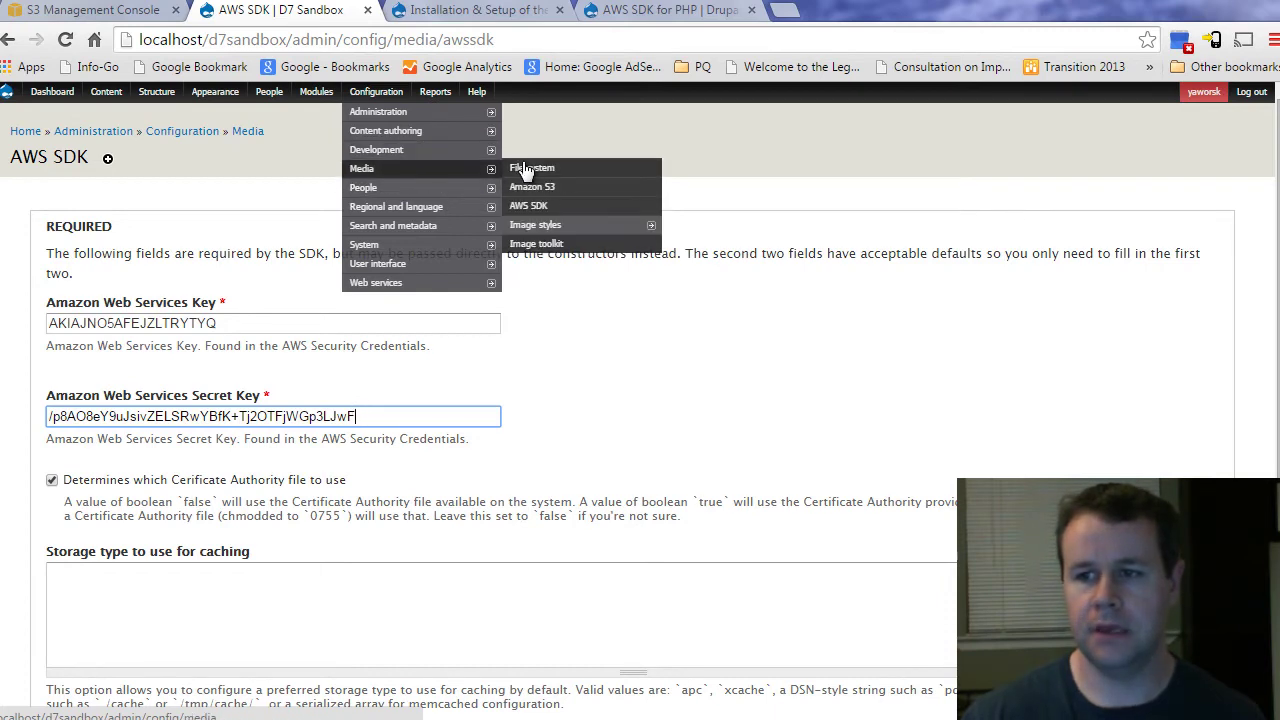
pyautogui.click(537, 187)
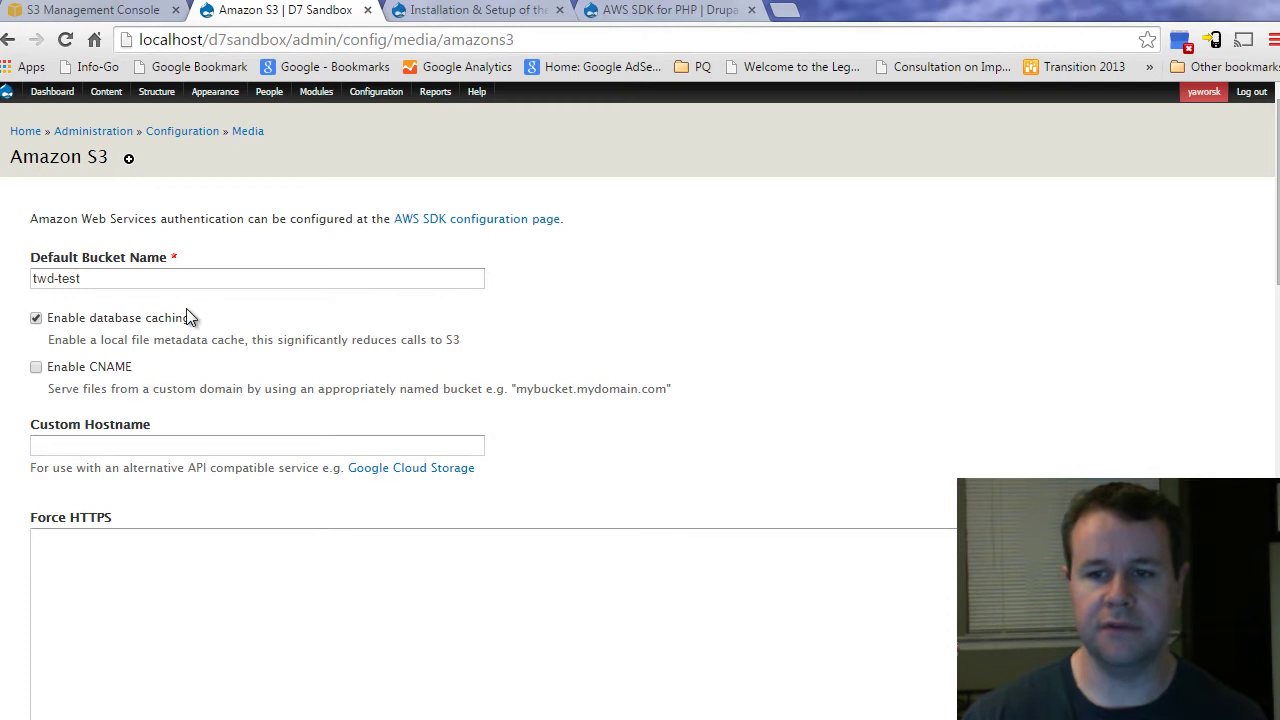
pyautogui.doubleClick(80, 279)
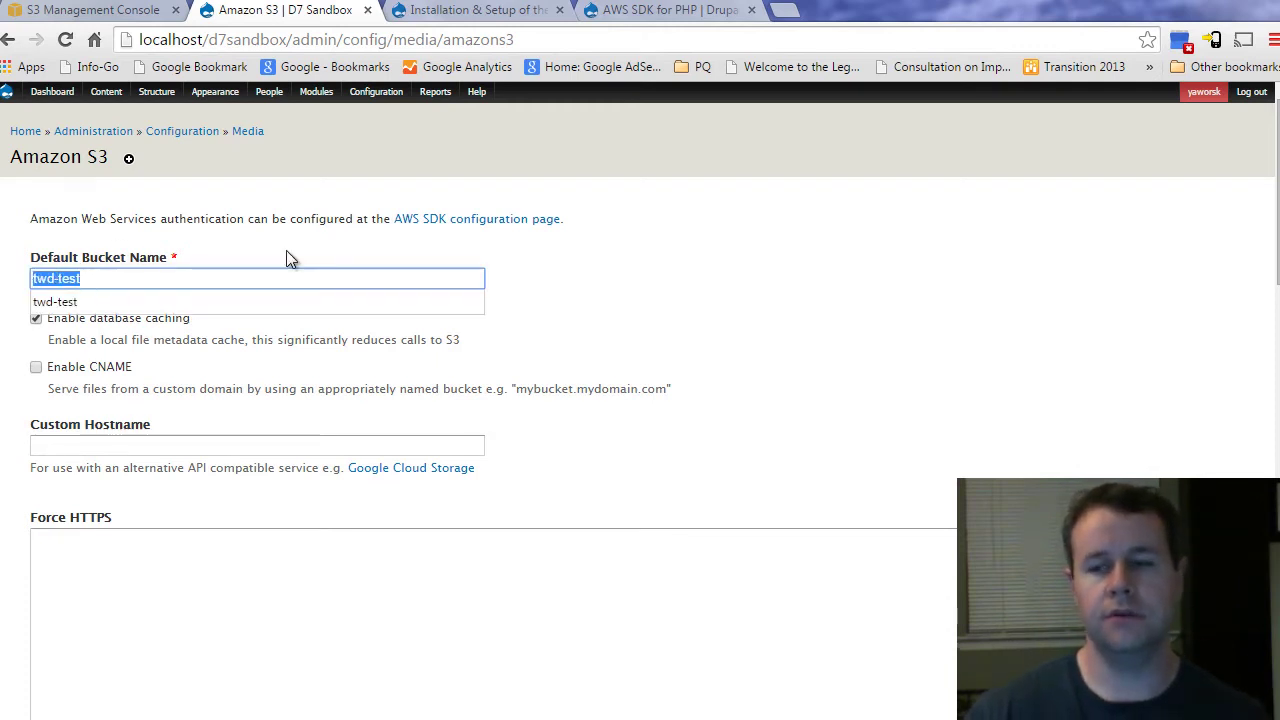
pyautogui.click(590, 12)
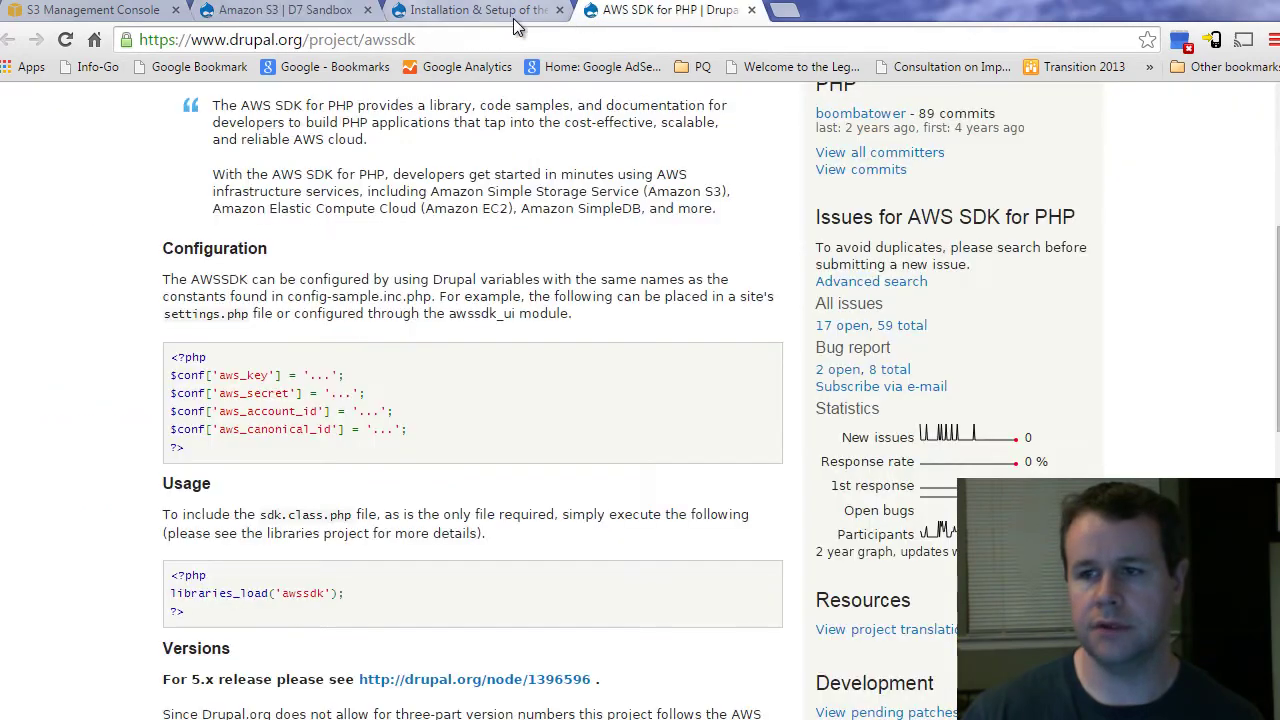
pyautogui.click(492, 22)
pyautogui.click(444, 308)
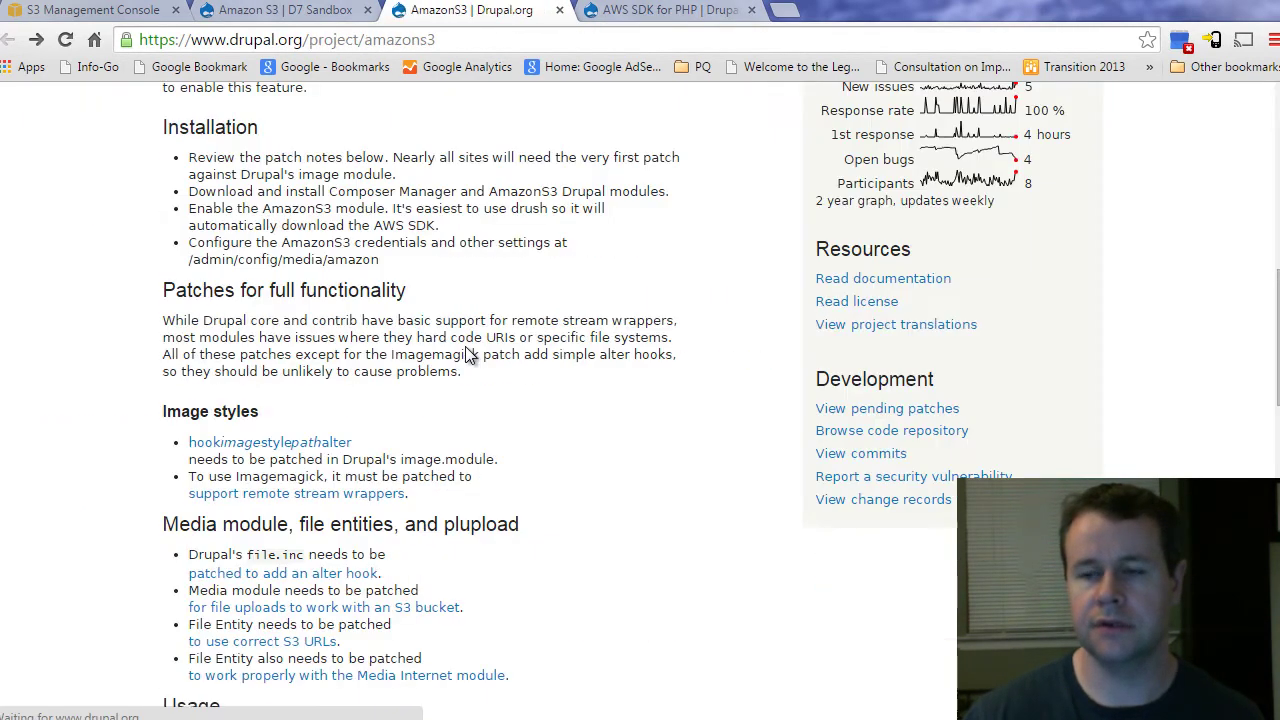
pyautogui.scroll(-8, 464, 350)
pyautogui.scroll(-10, 465, 353)
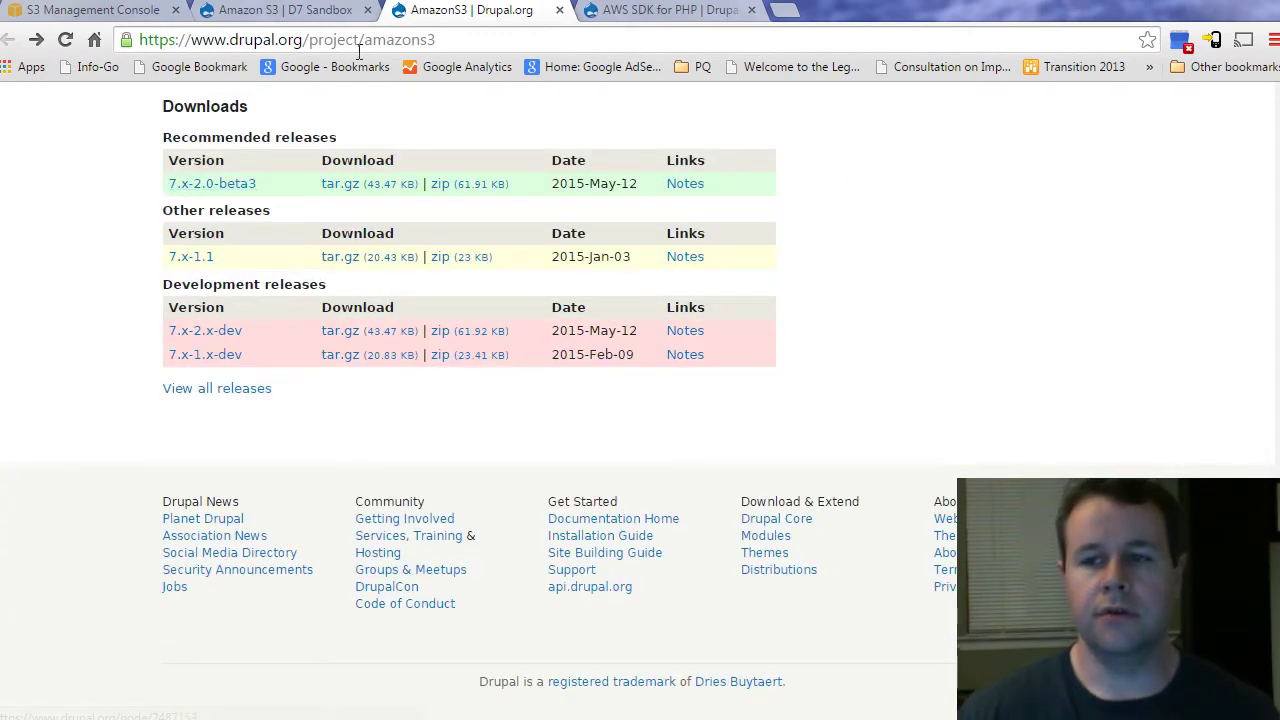
pyautogui.click(315, 22)
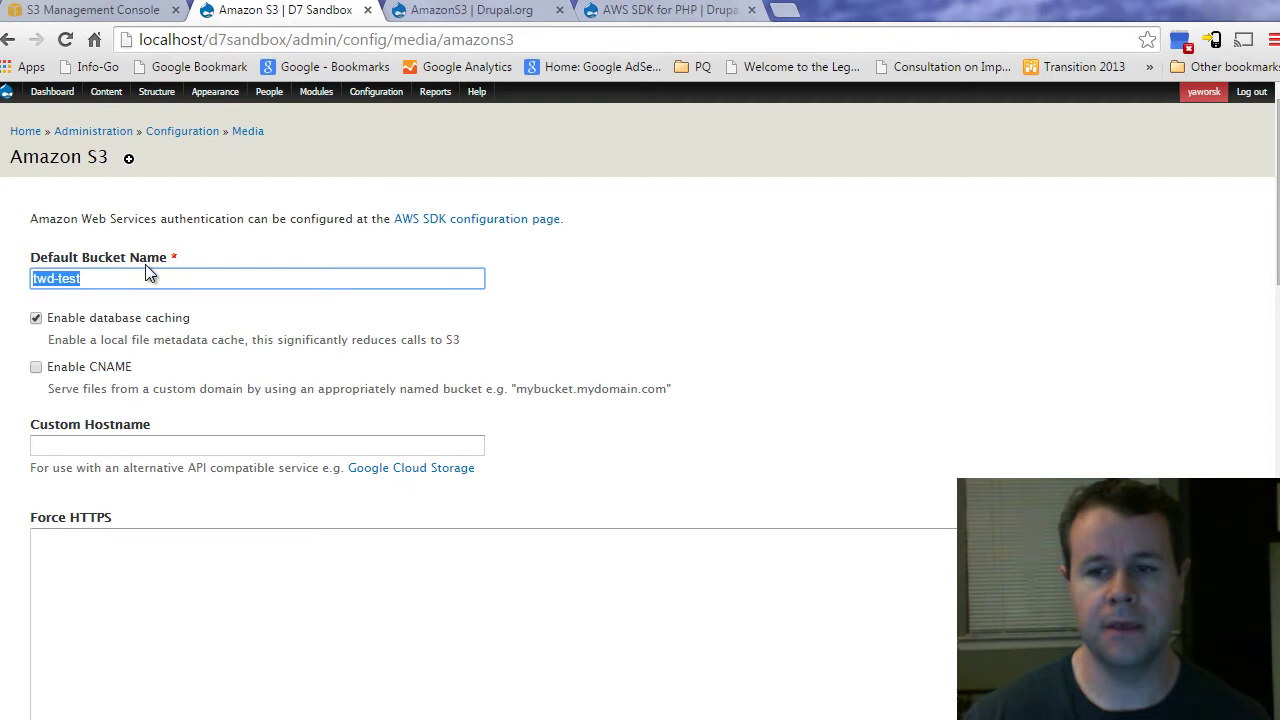
# Step: Keep CNAME disabled and save the Amazon S3 configuration with bucket twd-test and database caching on
pyautogui.click(286, 336)
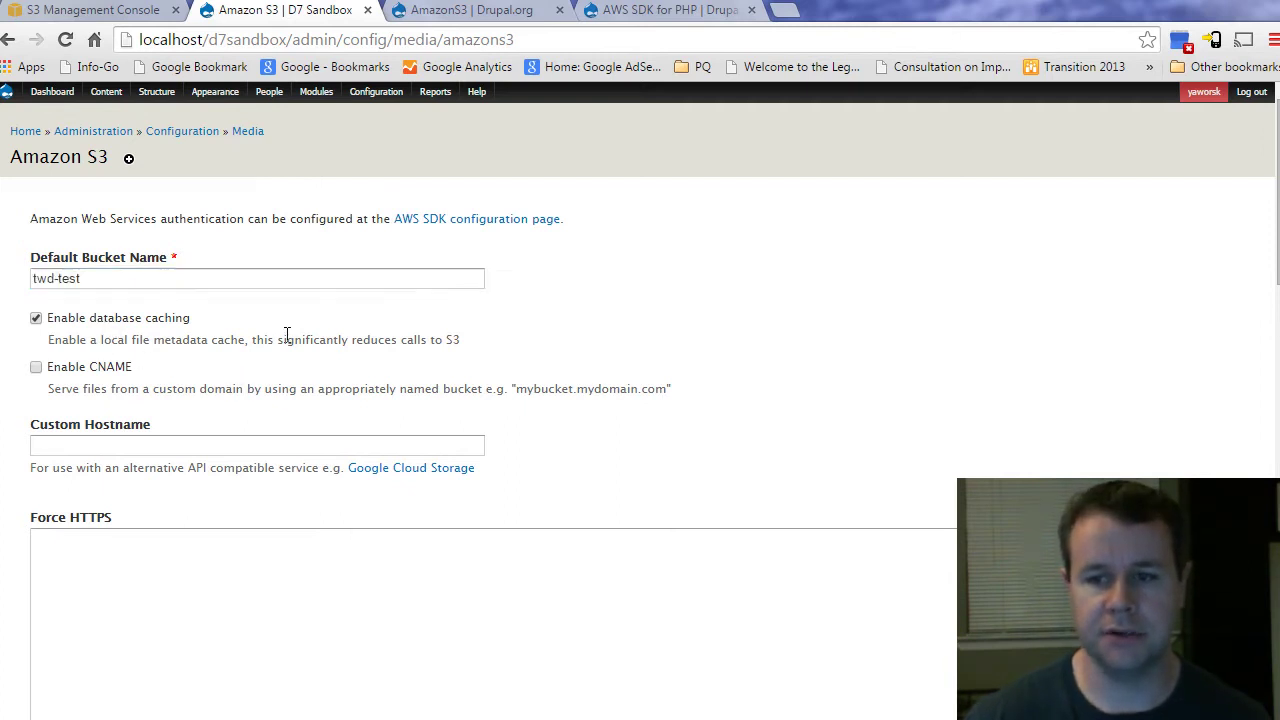
pyautogui.moveTo(97, 340); pyautogui.dragTo(245, 340)
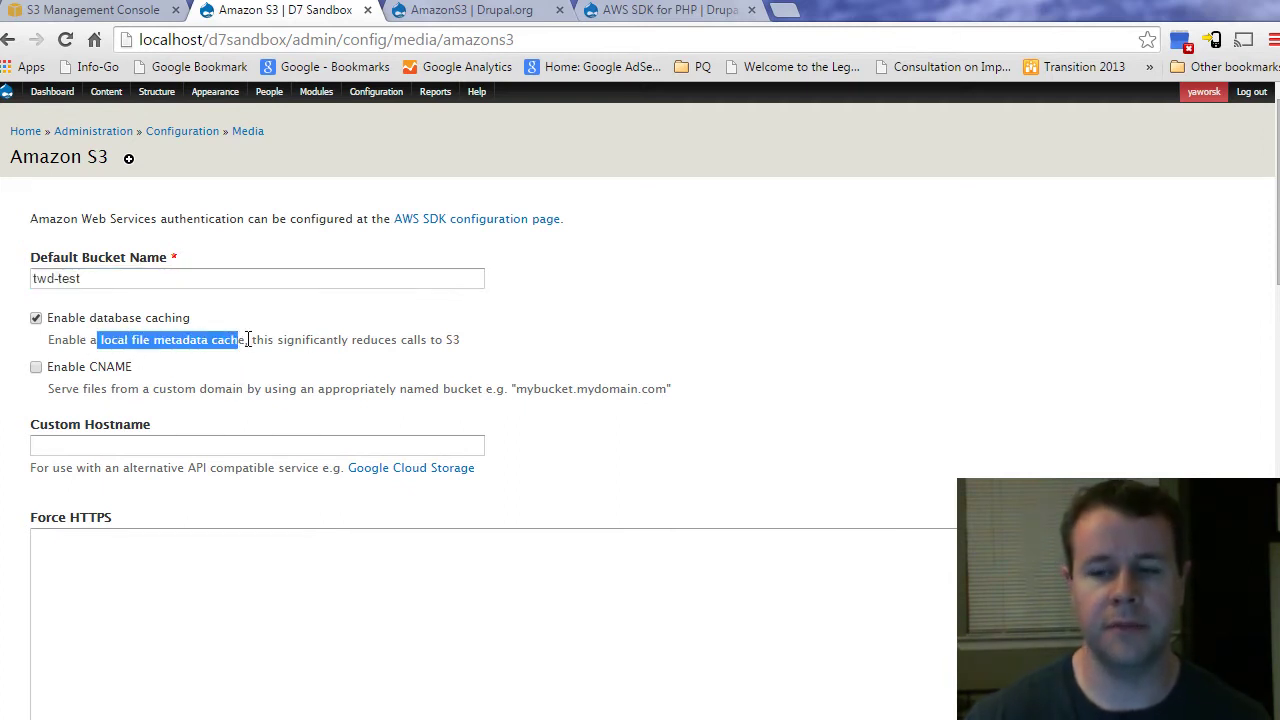
pyautogui.click(242, 341)
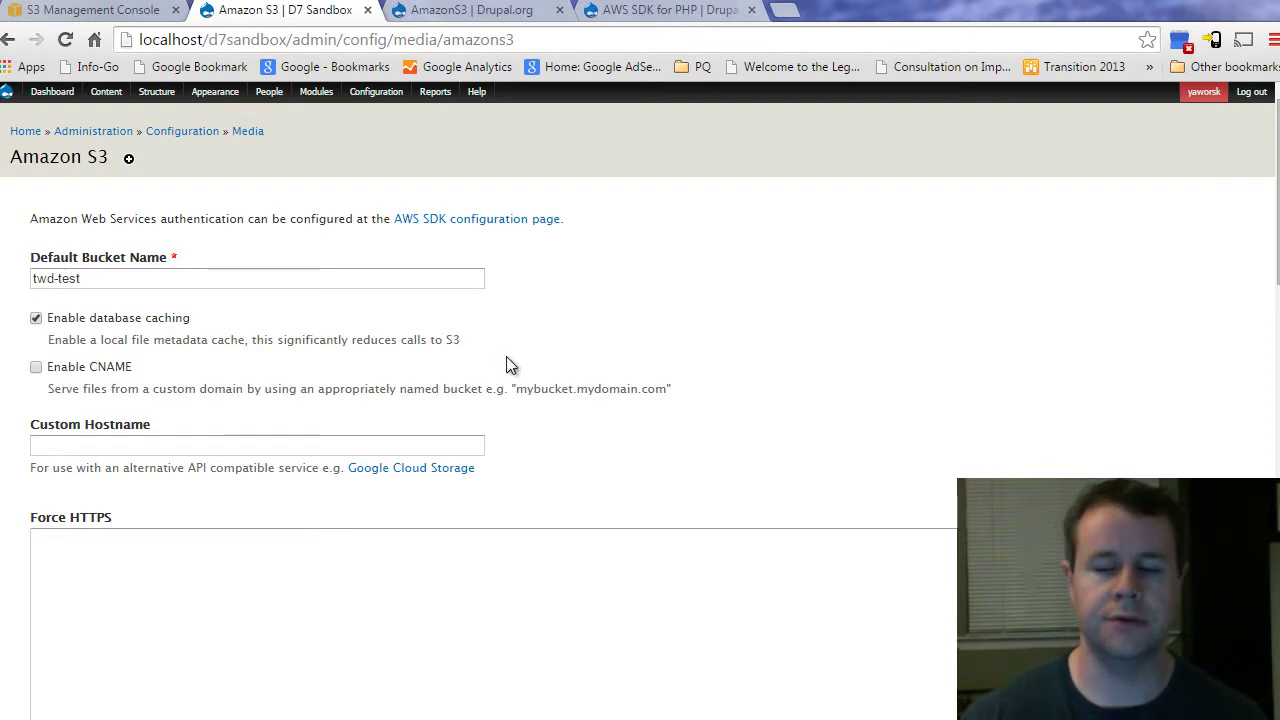
pyautogui.click(36, 370)
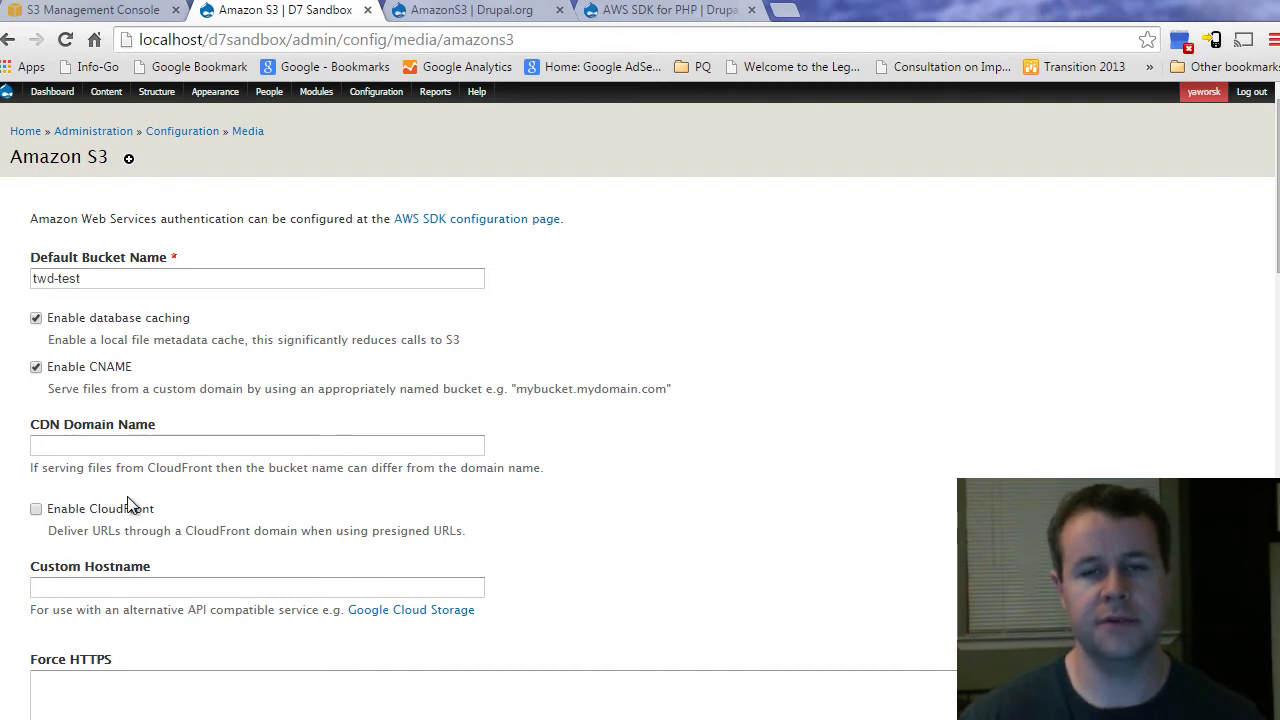
pyautogui.click(38, 369)
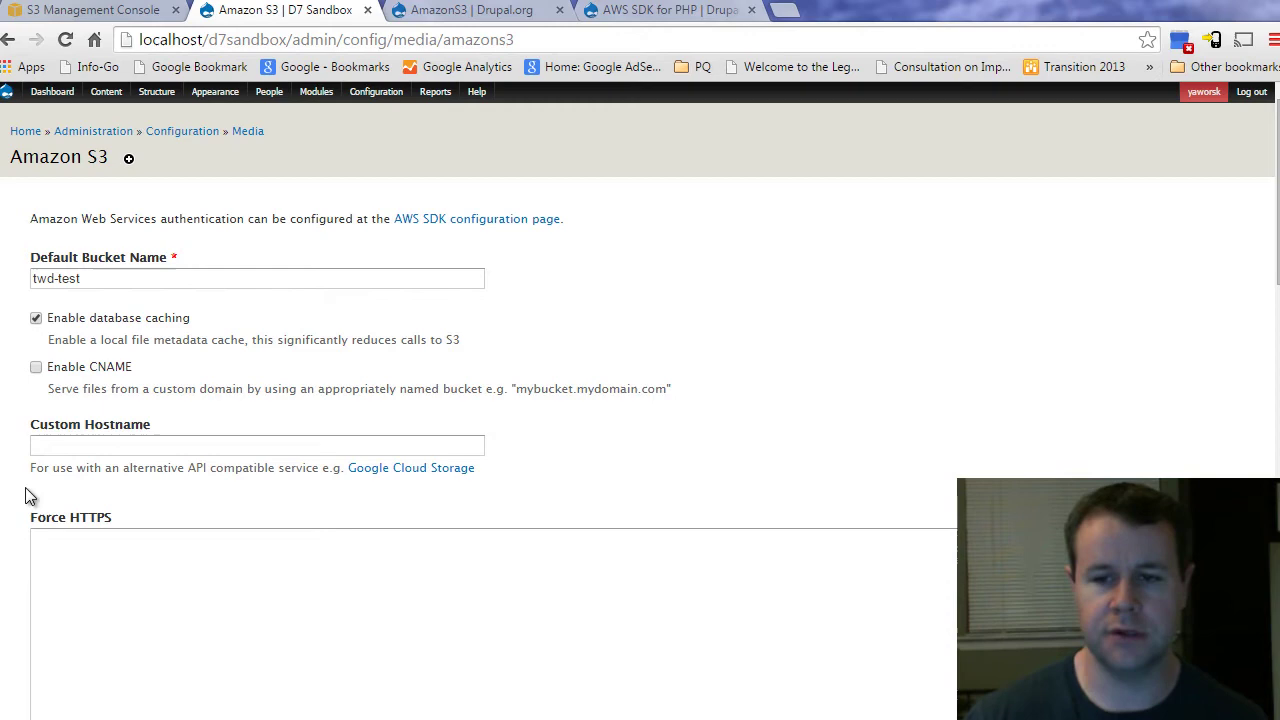
pyautogui.scroll(-2, 329, 434)
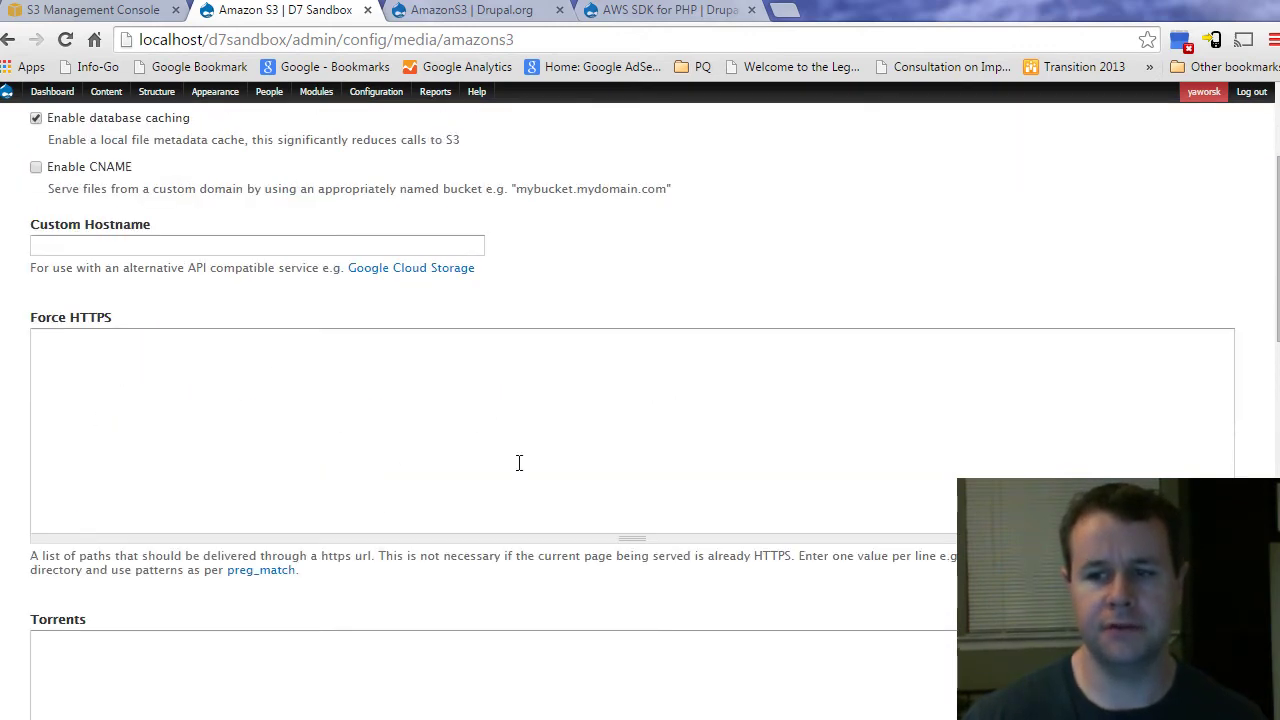
pyautogui.scroll(-1, 370, 490)
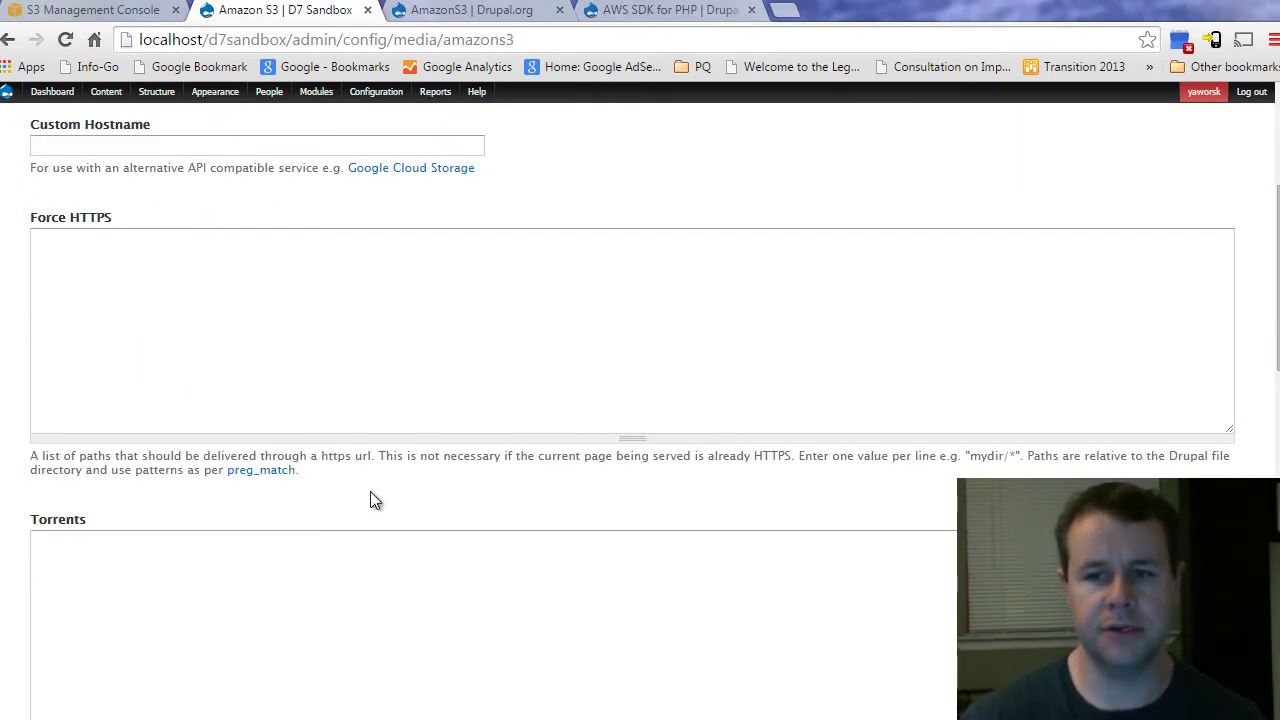
pyautogui.scroll(-8, 278, 388)
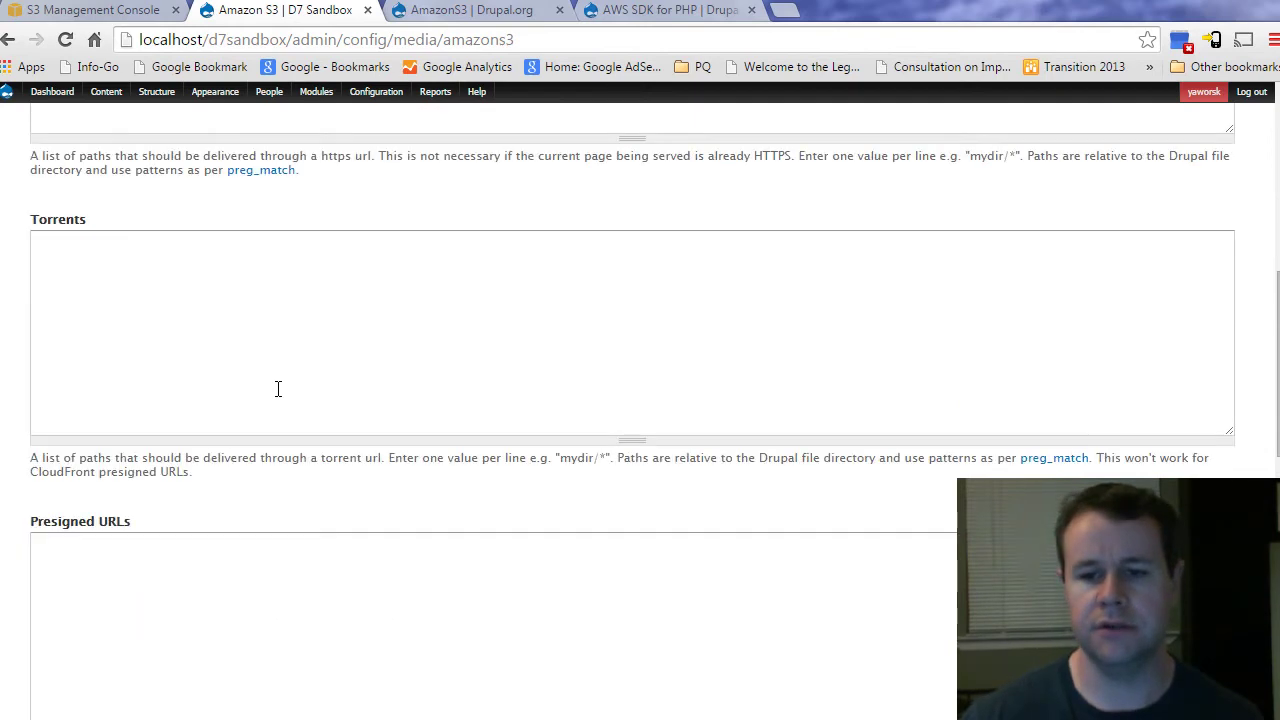
pyautogui.scroll(-4, 196, 470)
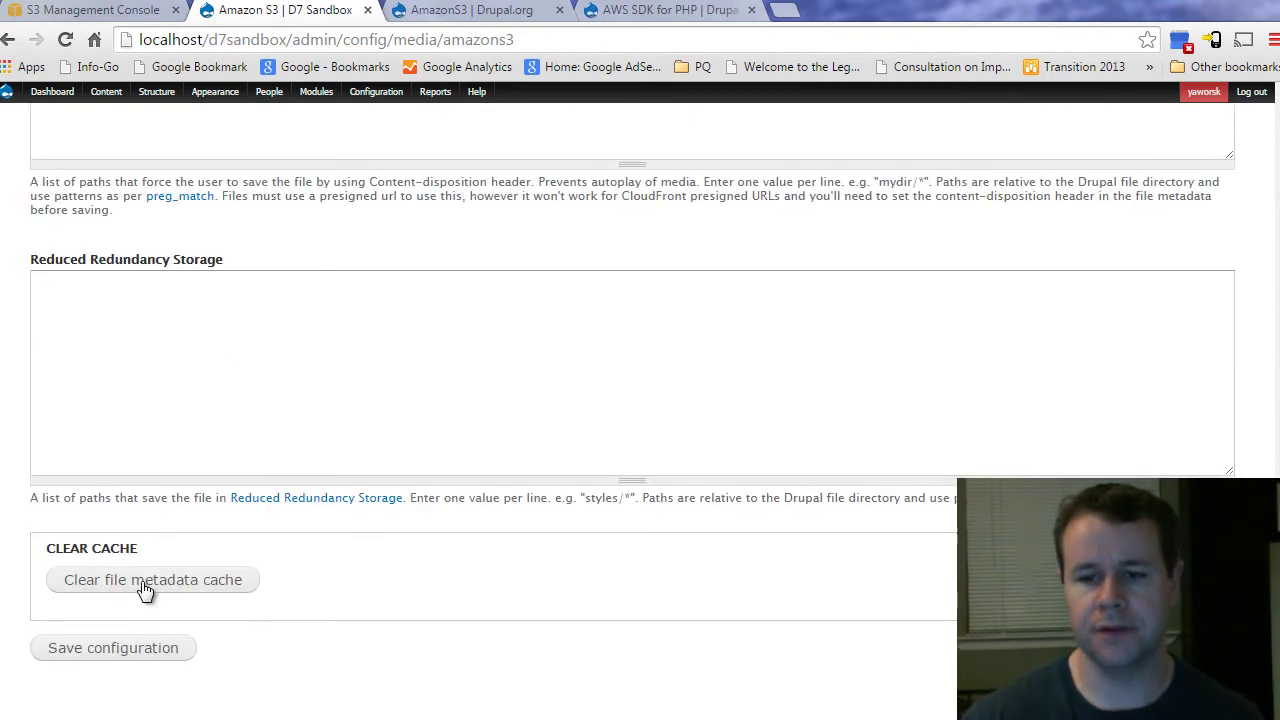
pyautogui.click(136, 650)
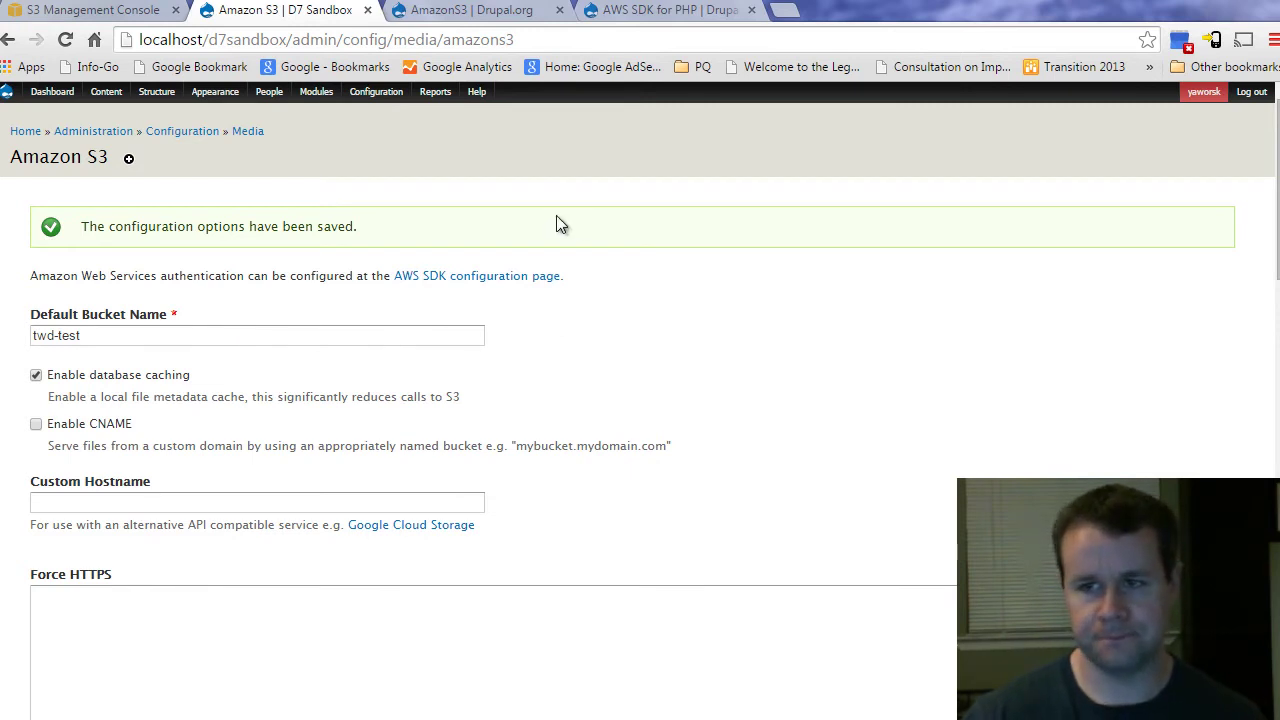
# Step: Under Configuration > Media > File system, save with Amazon Simple Storage Service as default download method
pyautogui.moveTo(380, 95)
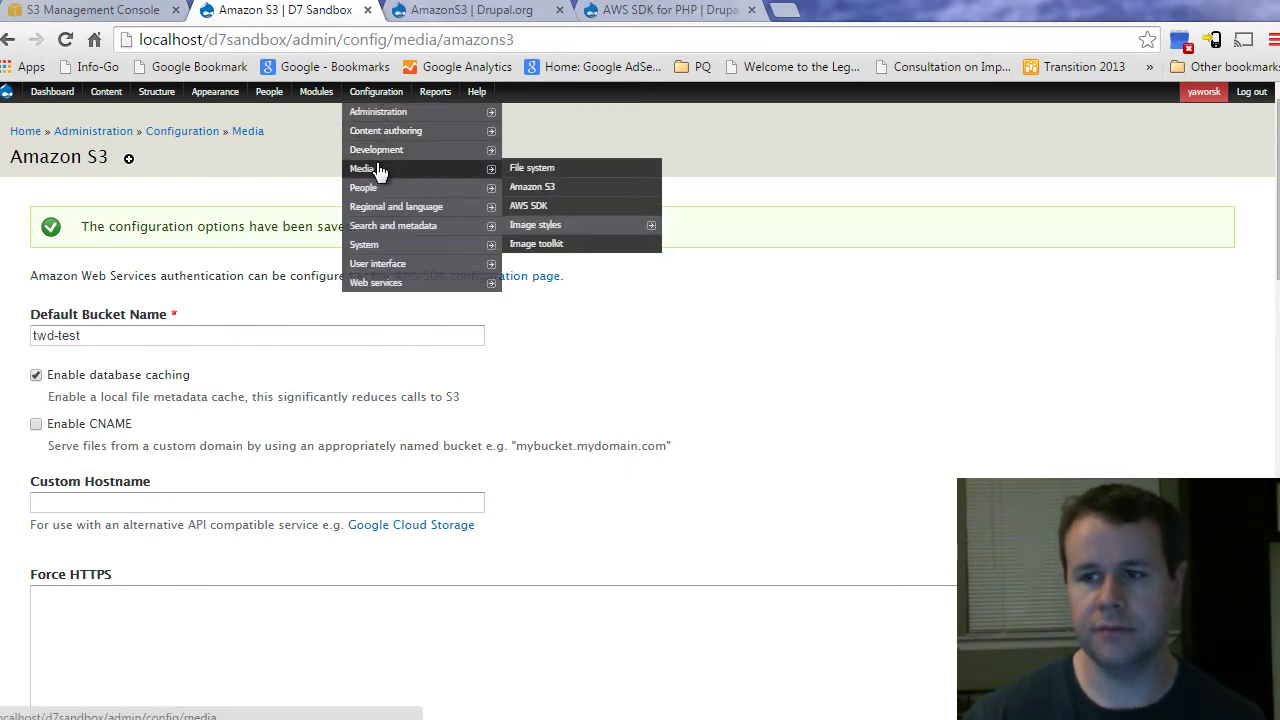
pyautogui.click(448, 179)
pyautogui.moveTo(378, 95)
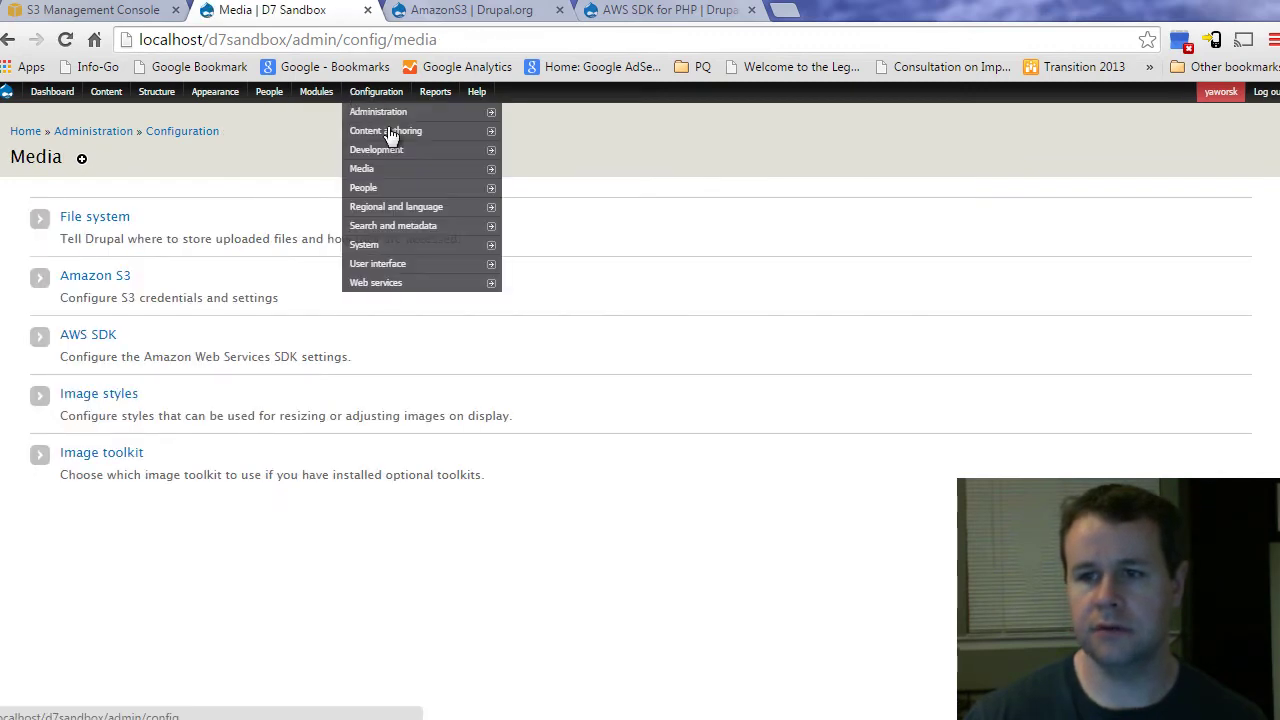
pyautogui.moveTo(440, 170)
pyautogui.click(535, 170)
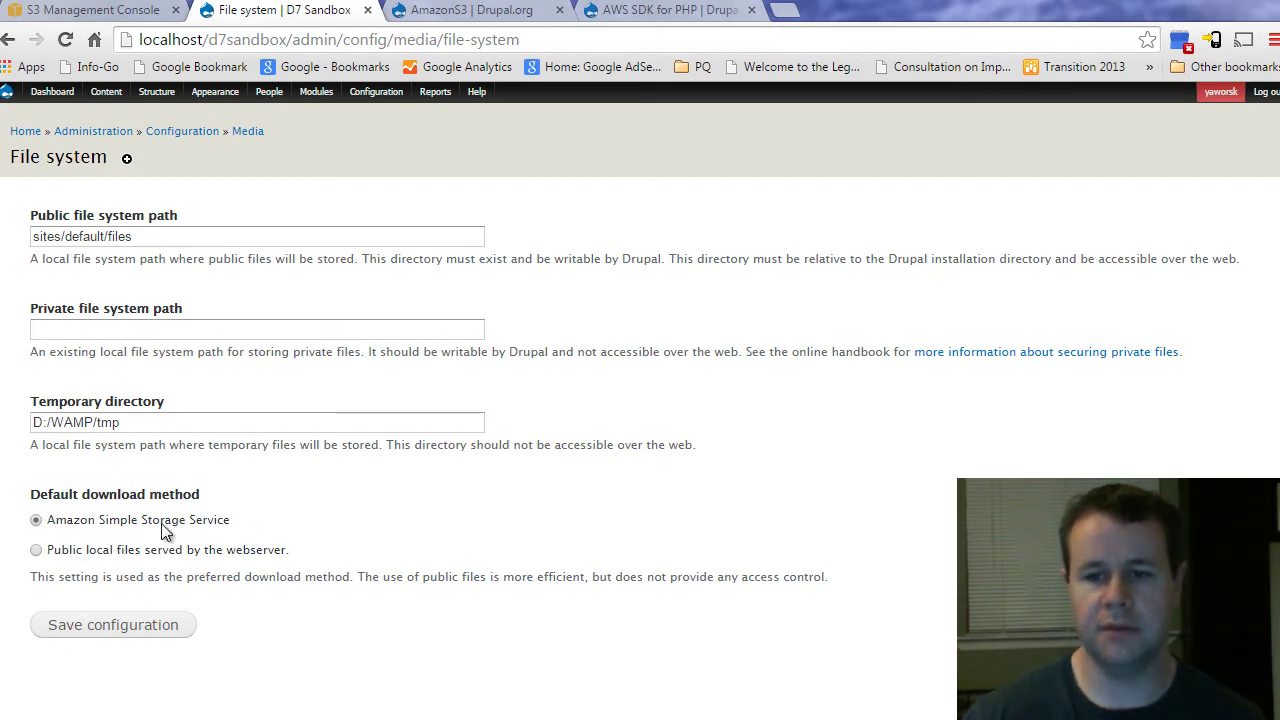
pyautogui.click(126, 626)
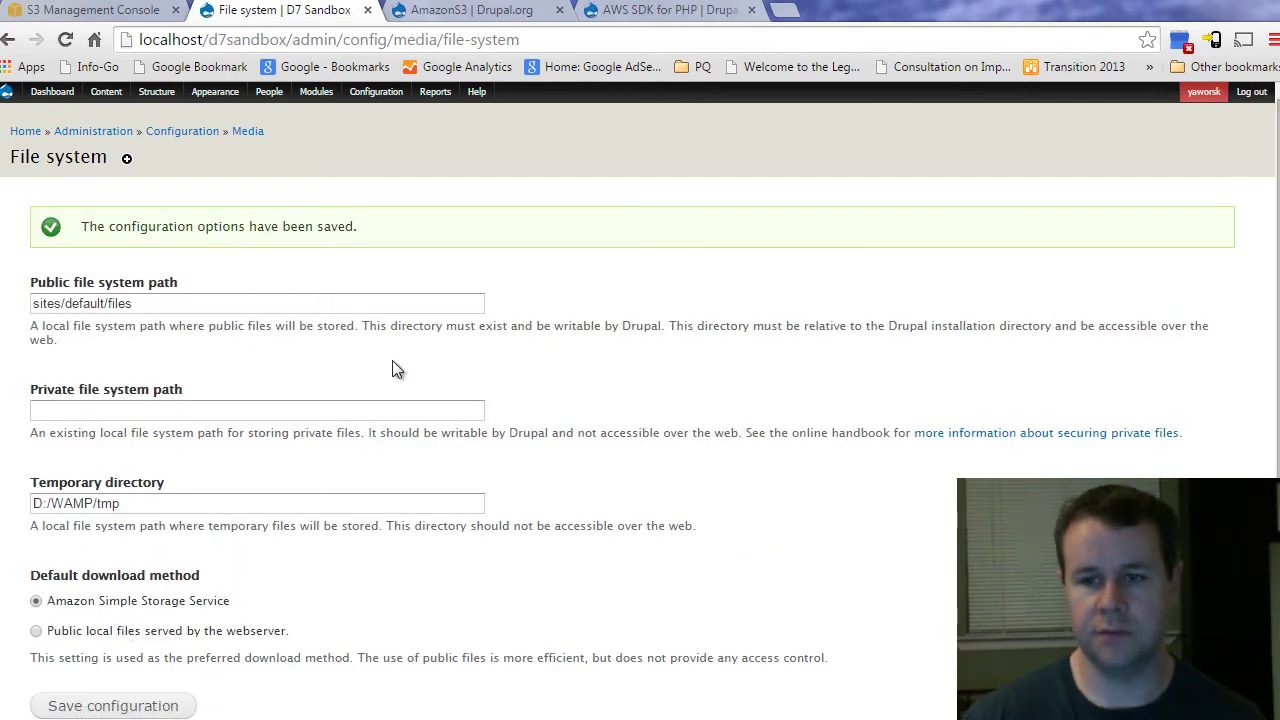
# Step: Add a content type named 'Pictures' under Structure > Content types and save to add fields
pyautogui.click(25, 134)
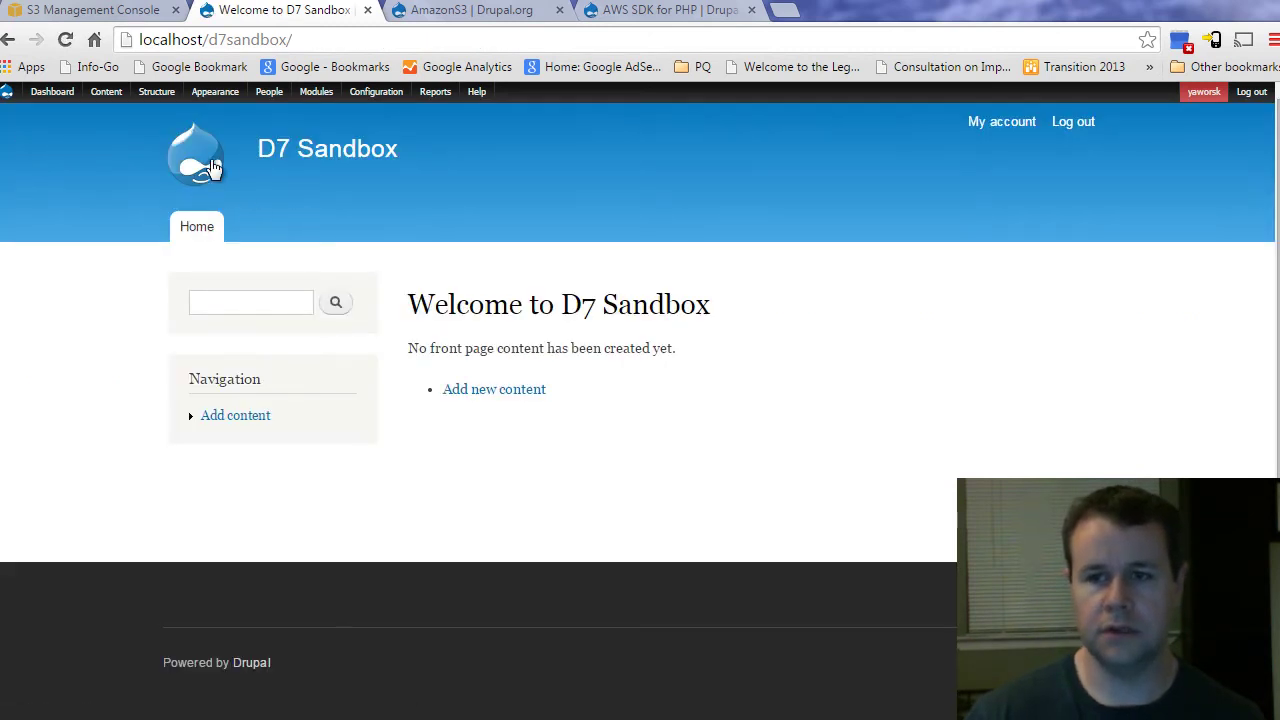
pyautogui.moveTo(156, 98)
pyautogui.moveTo(234, 132)
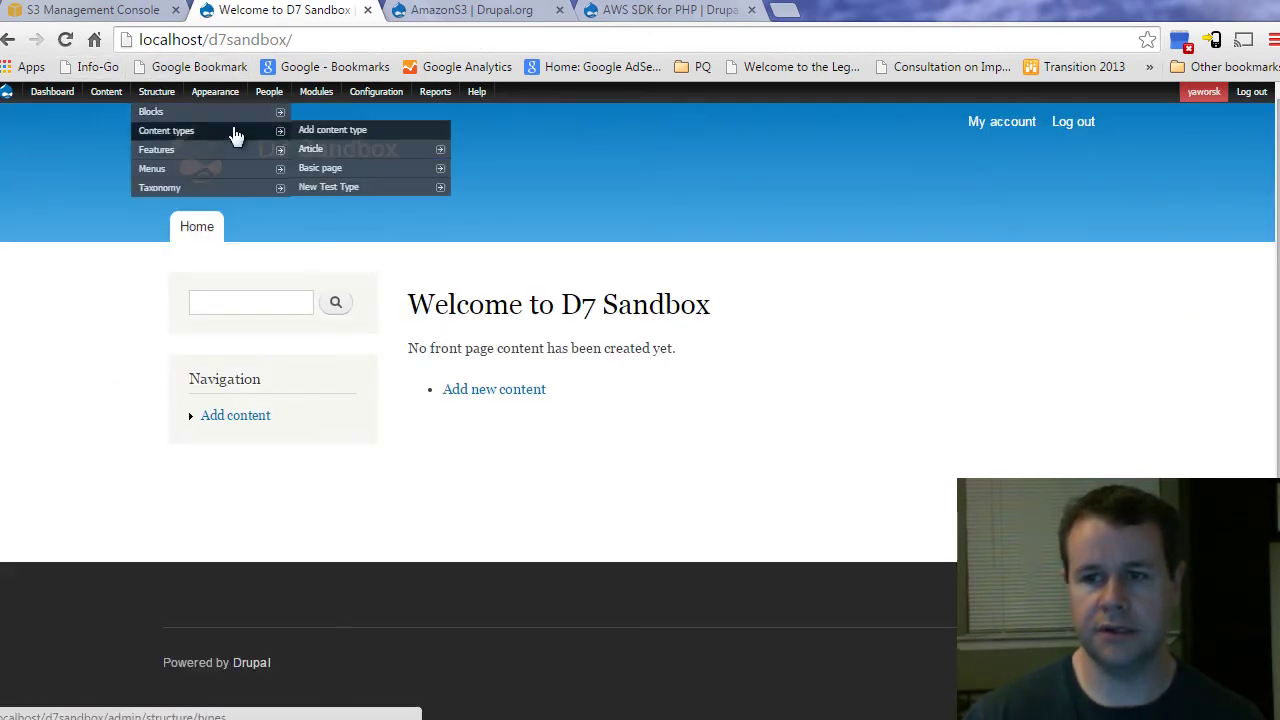
pyautogui.click(333, 130)
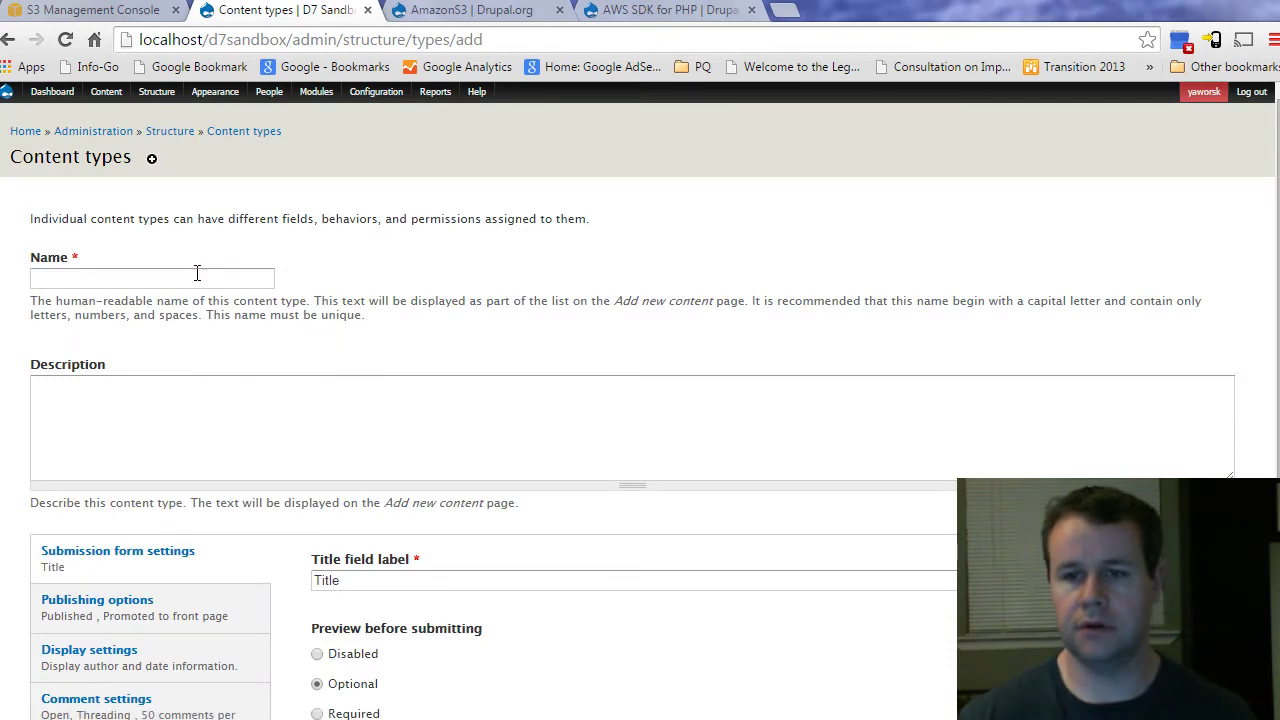
pyautogui.click(196, 274)
pyautogui.write('Pictures')
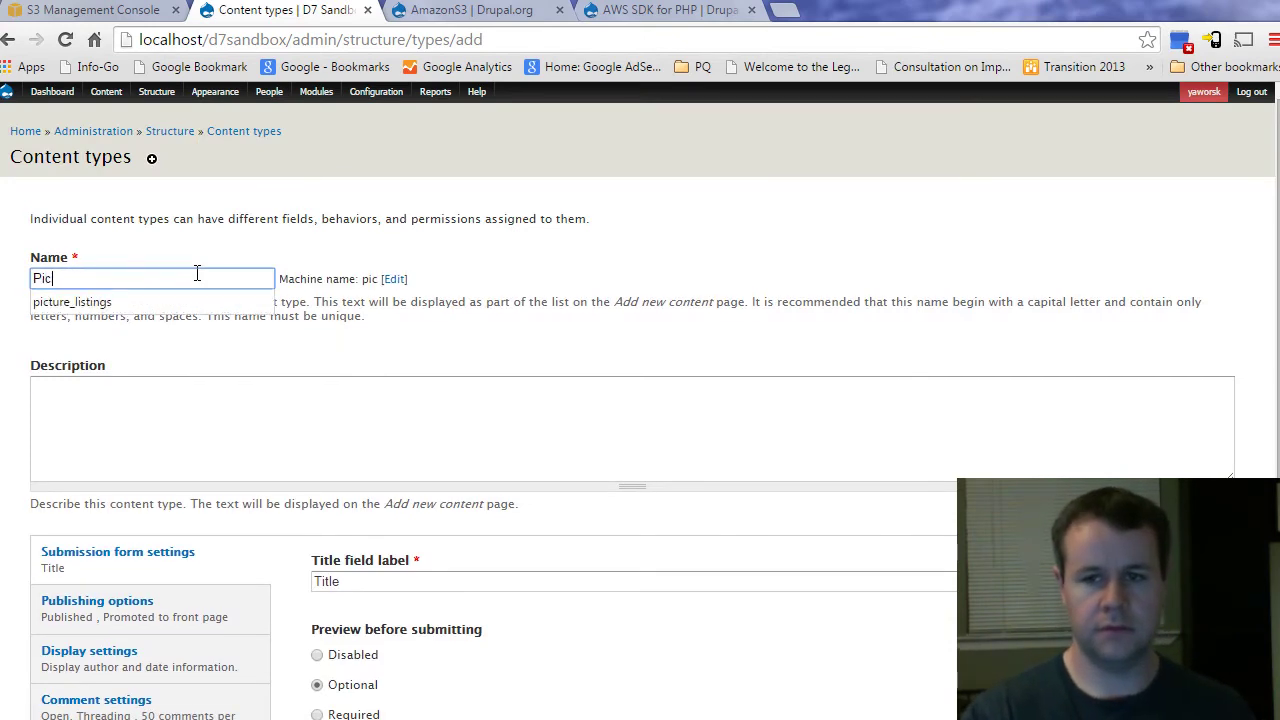
pyautogui.click(381, 222)
pyautogui.scroll(-2, 443, 271)
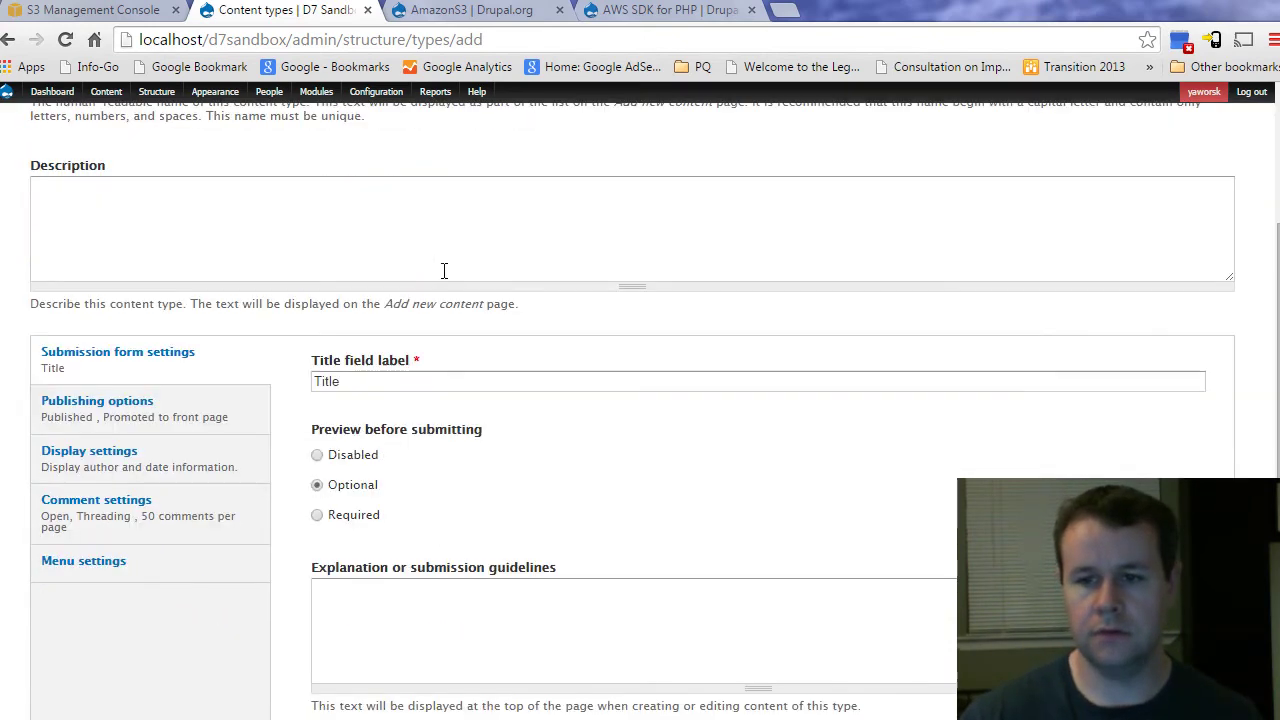
pyautogui.scroll(-2, 207, 531)
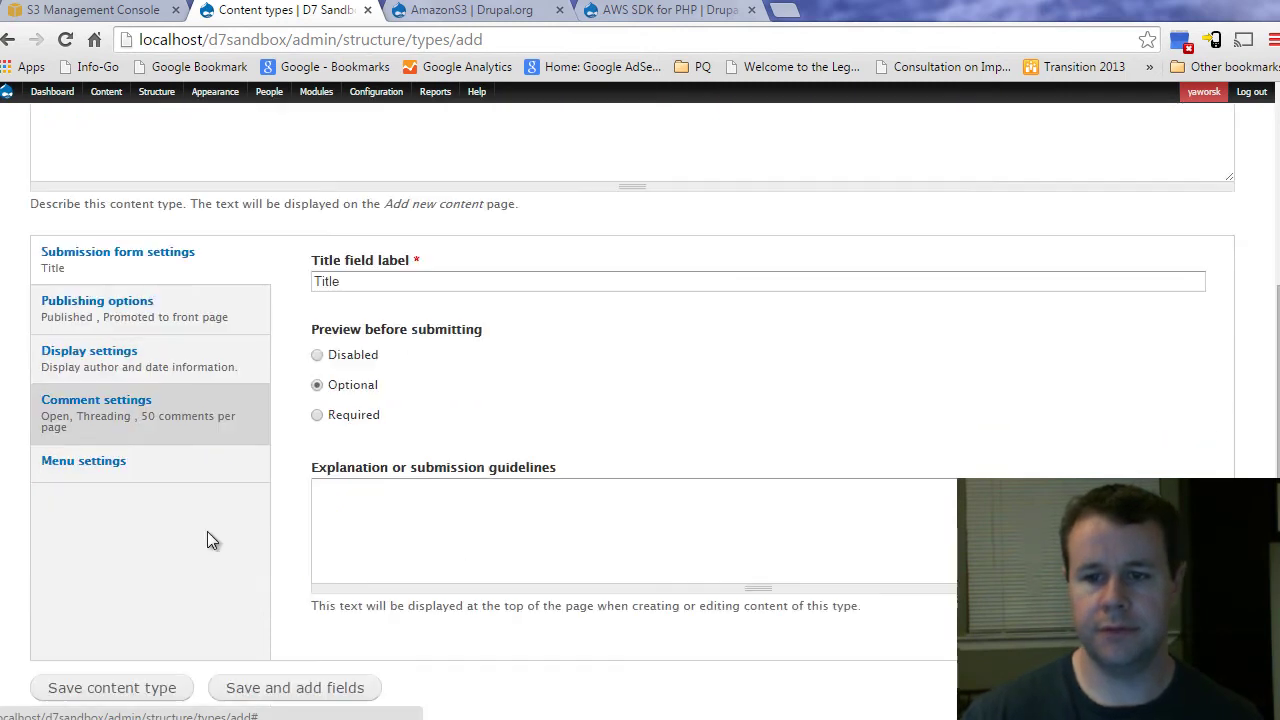
pyautogui.click(270, 650)
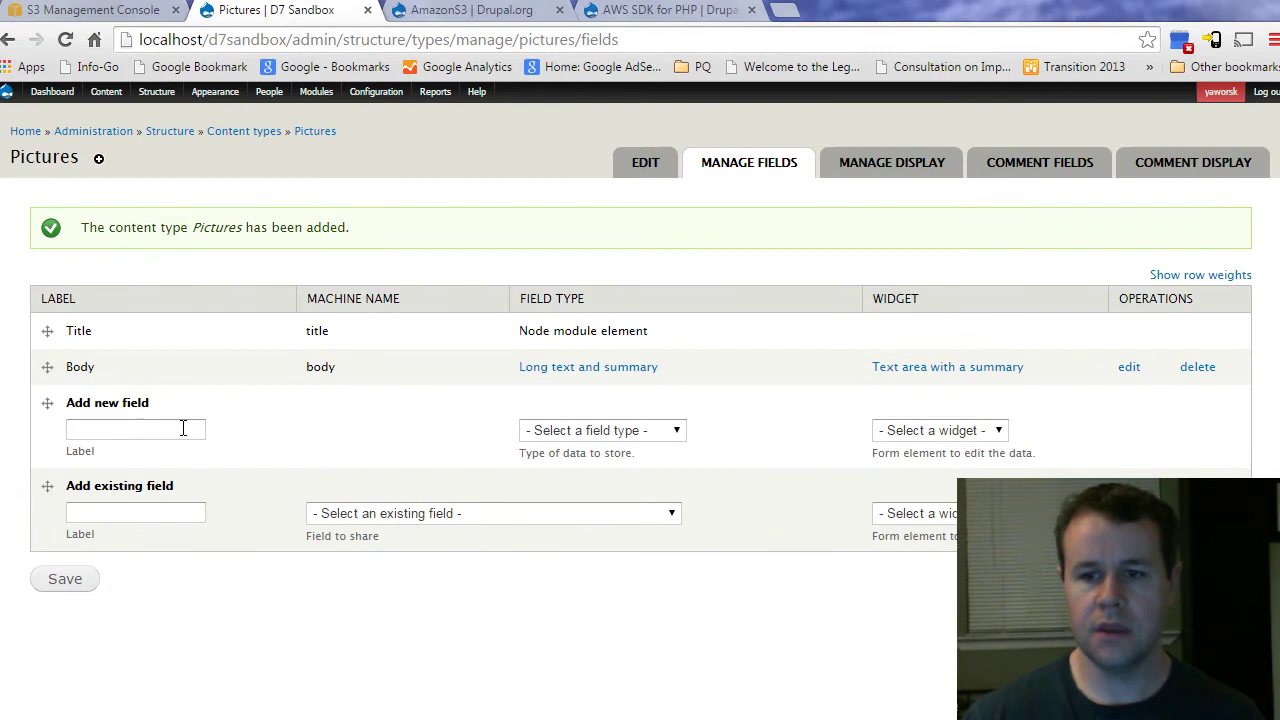
# Step: Add a new field labelled 'Picture' of type Image with the Image widget
pyautogui.click(183, 428)
pyautogui.write('Picture')
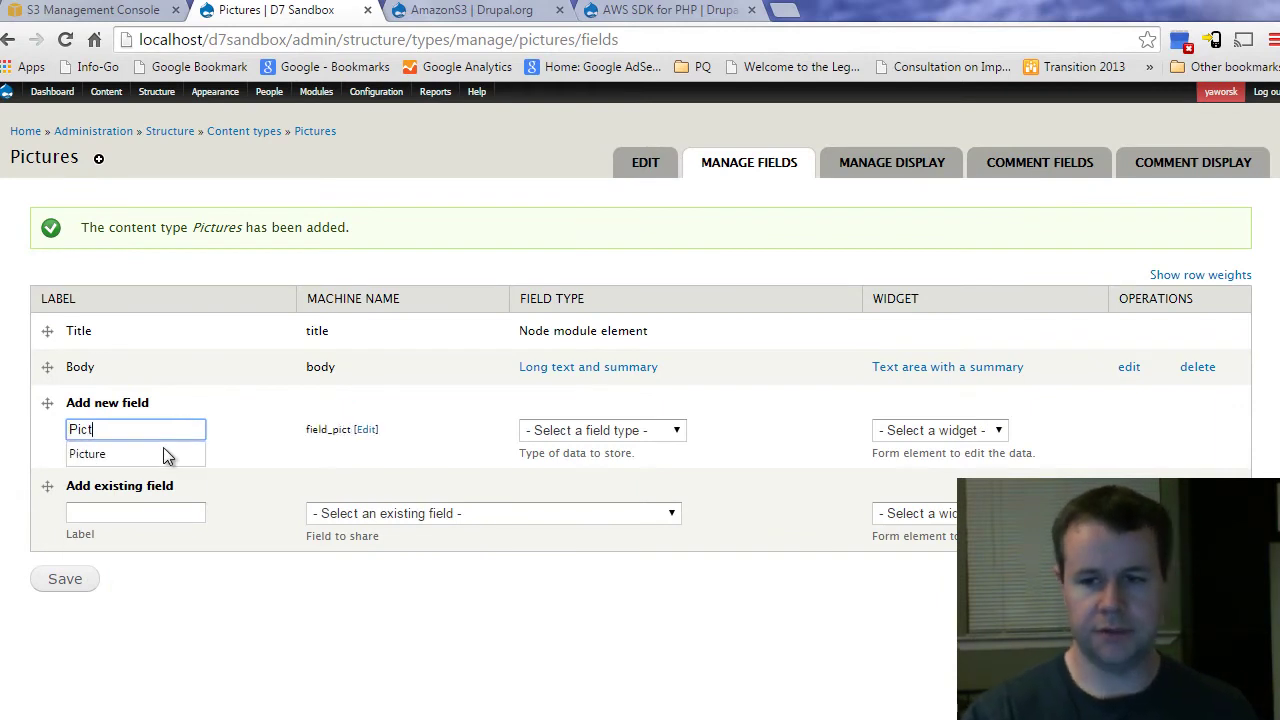
pyautogui.click(639, 434)
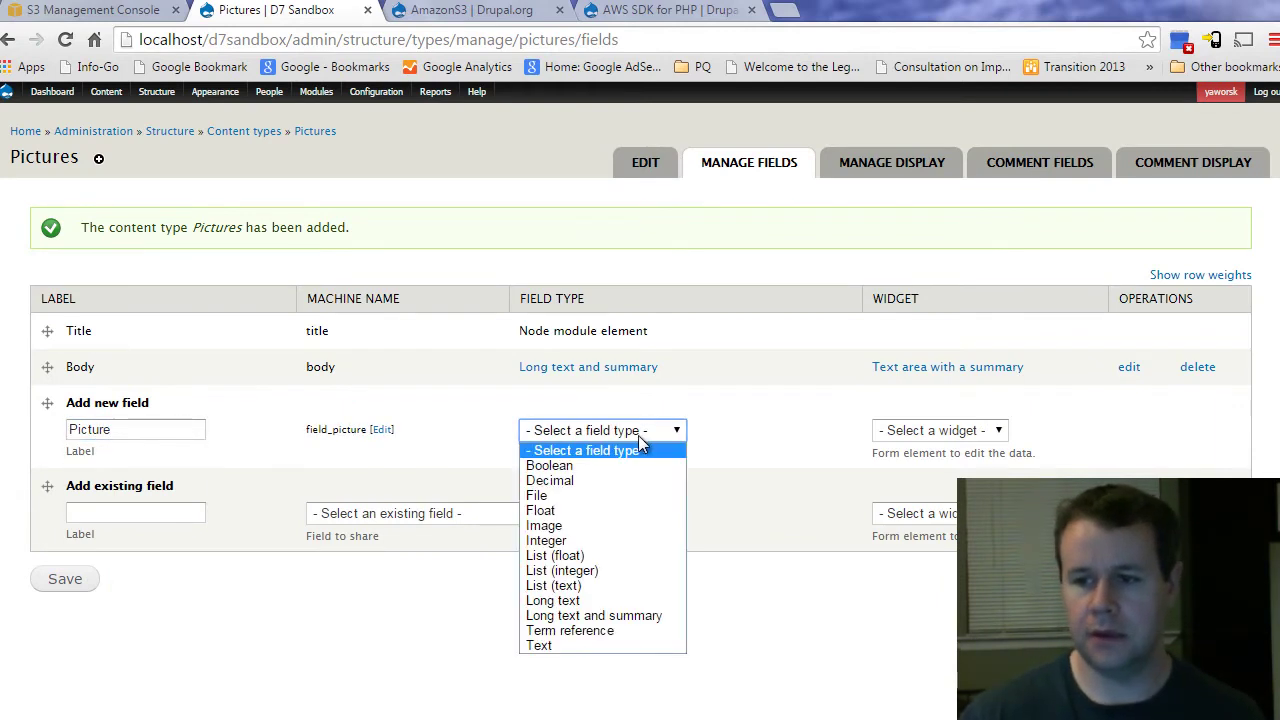
pyautogui.click(591, 526)
pyautogui.click(903, 432)
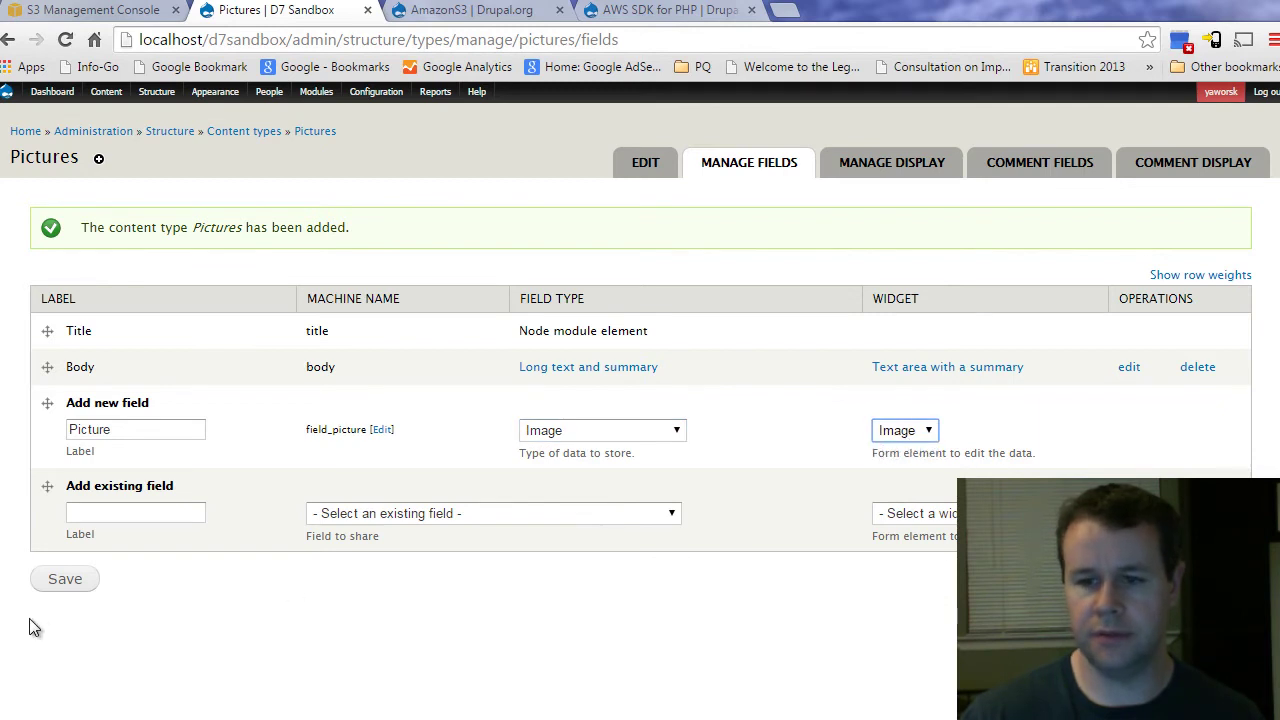
pyautogui.click(70, 584)
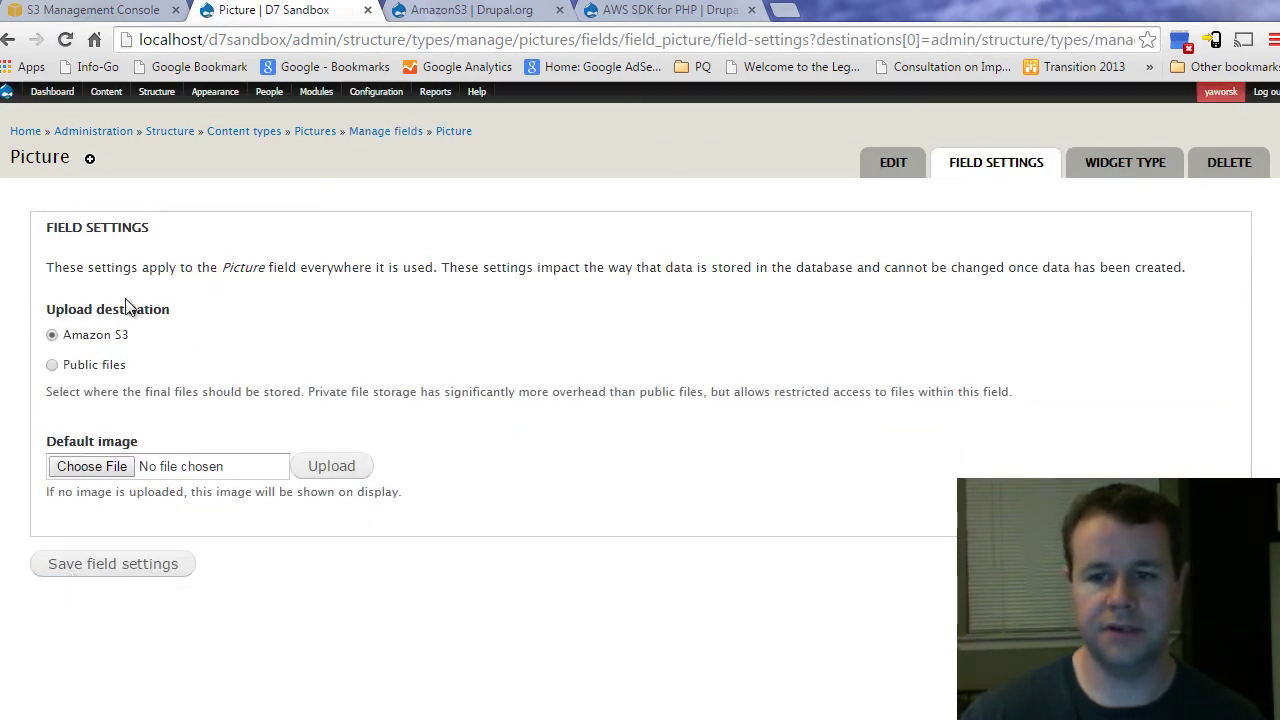
# Step: Save the Picture field's settings, keeping Amazon S3 as the upload destination
pyautogui.click(120, 564)
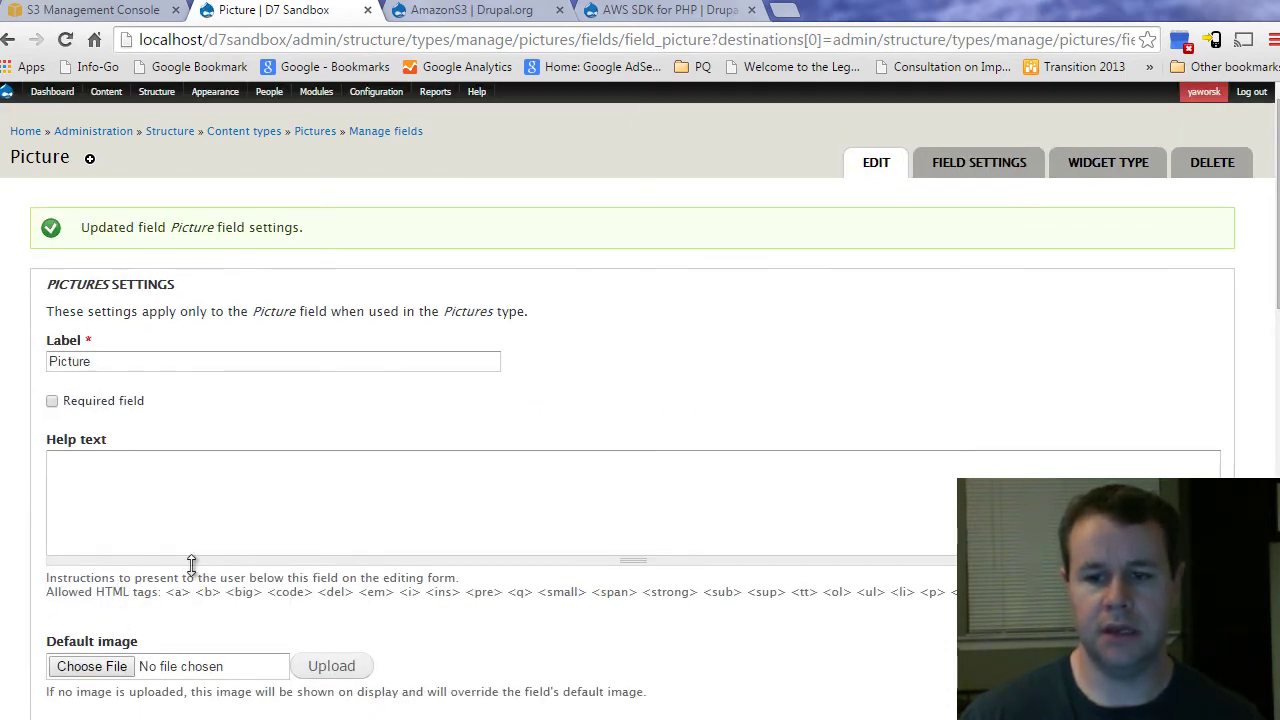
pyautogui.scroll(-3, 180, 558)
pyautogui.scroll(-10, 214, 569)
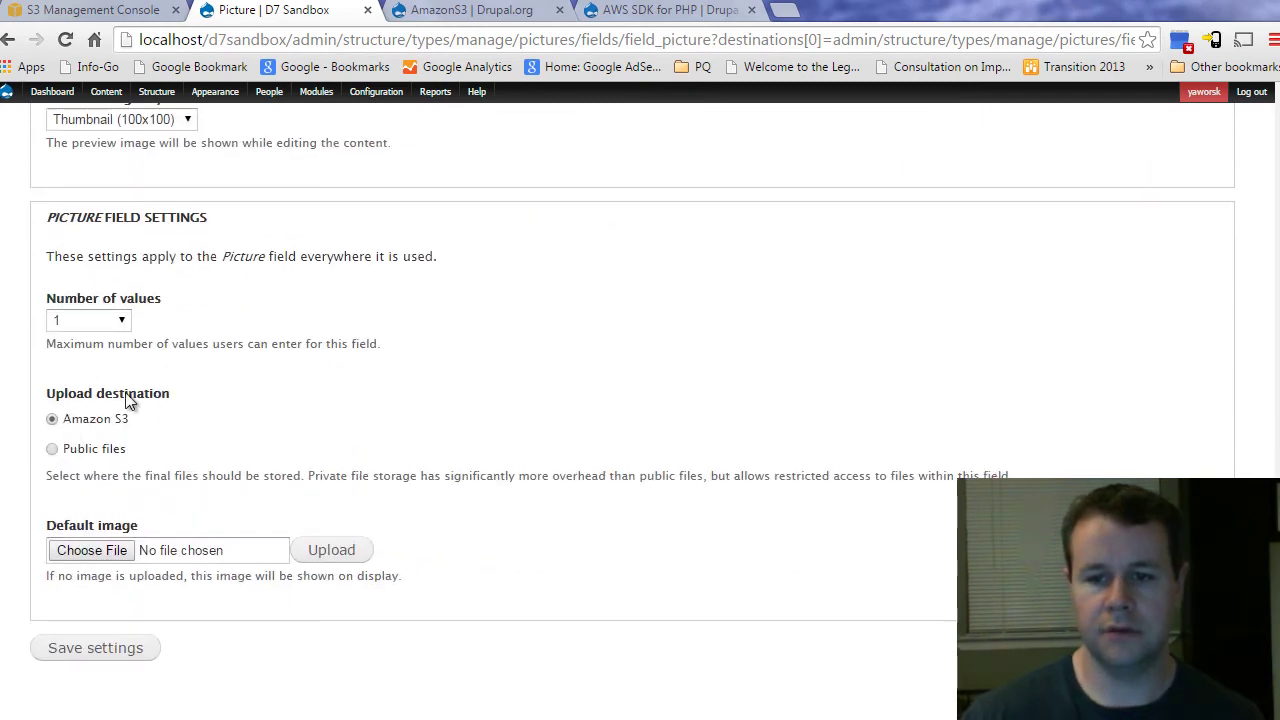
pyautogui.click(97, 646)
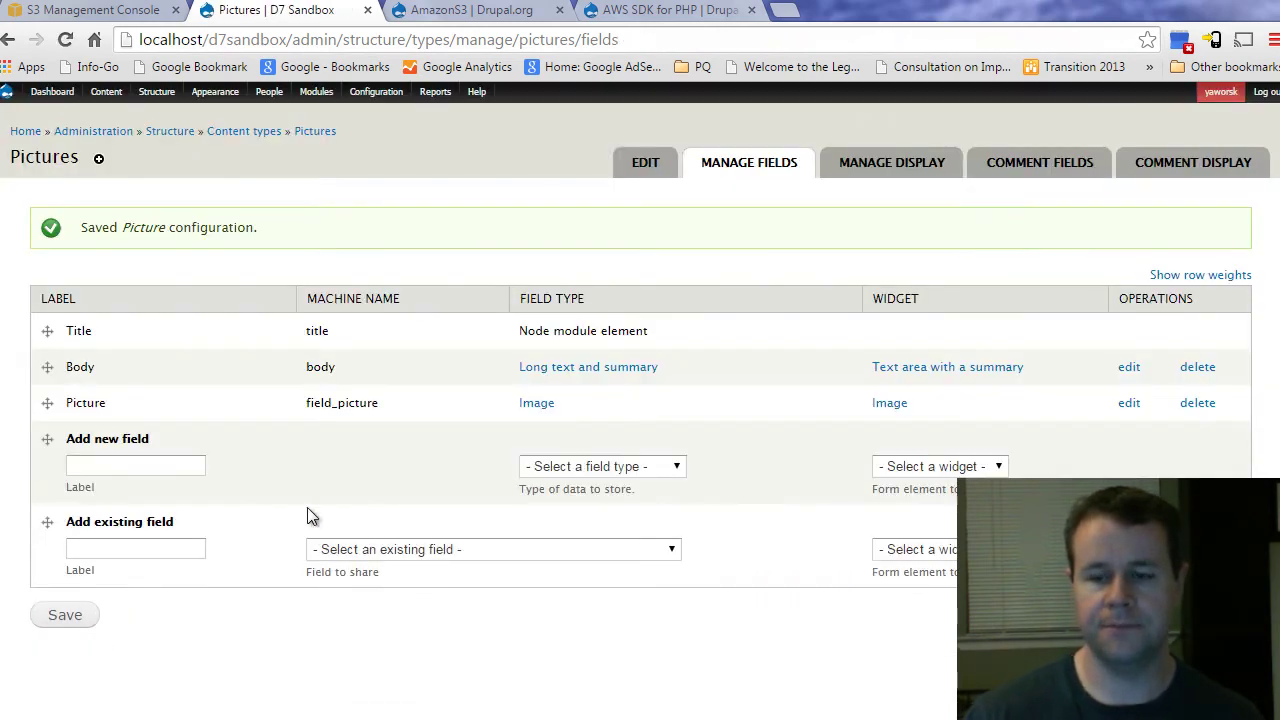
# Step: Start a new Pictures post titled 'Bailey and Susie' with body text beginning 'Two greate'
pyautogui.moveTo(106, 91)
pyautogui.moveTo(112, 113)
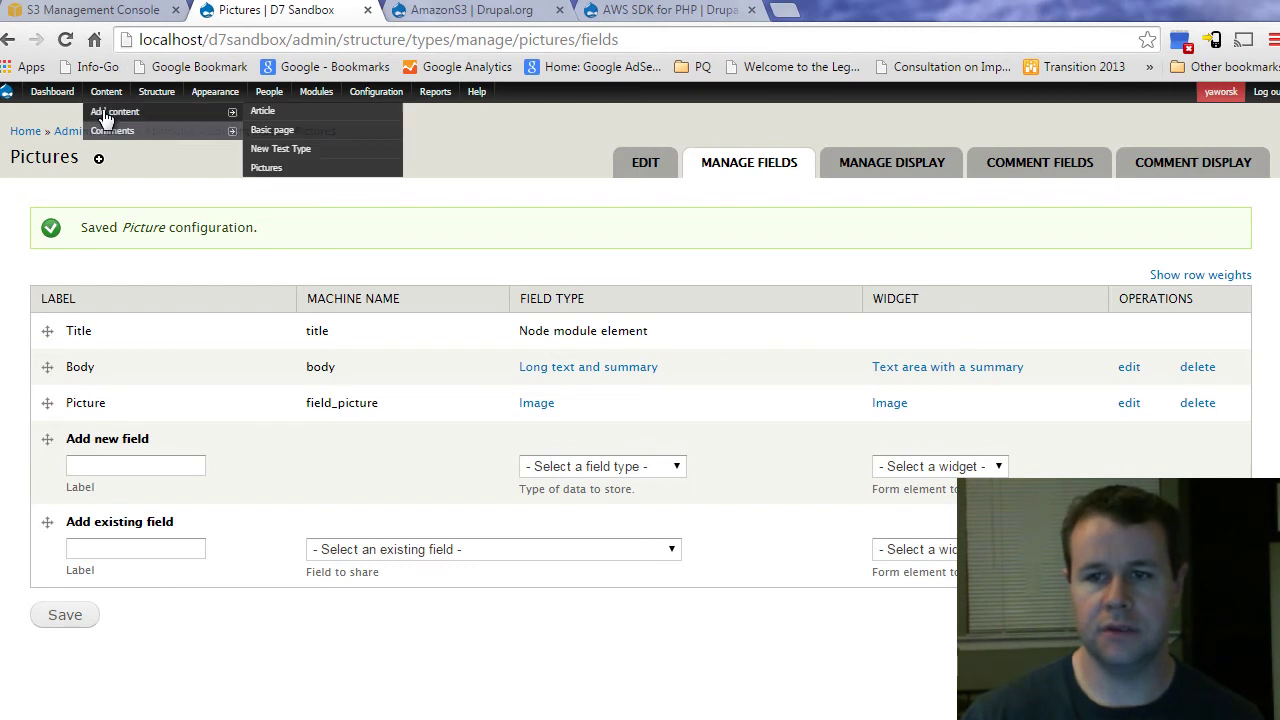
pyautogui.click(268, 168)
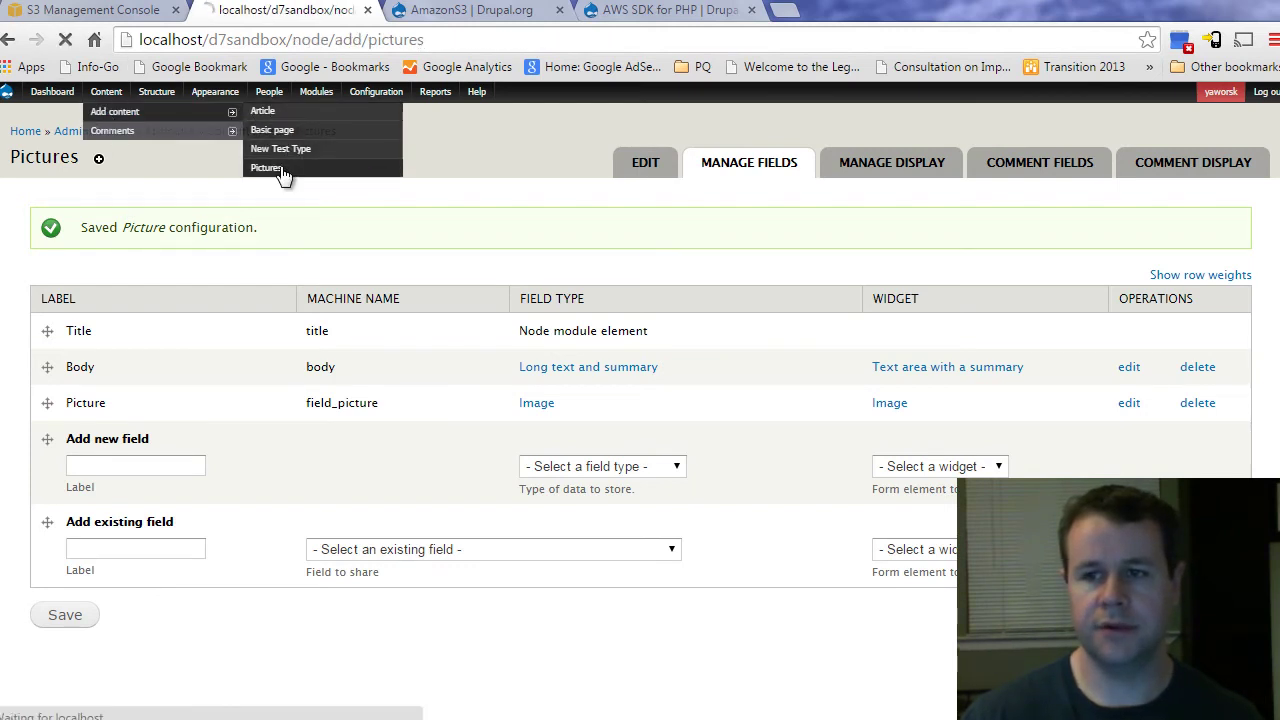
pyautogui.click(150, 242)
pyautogui.write('Bai')
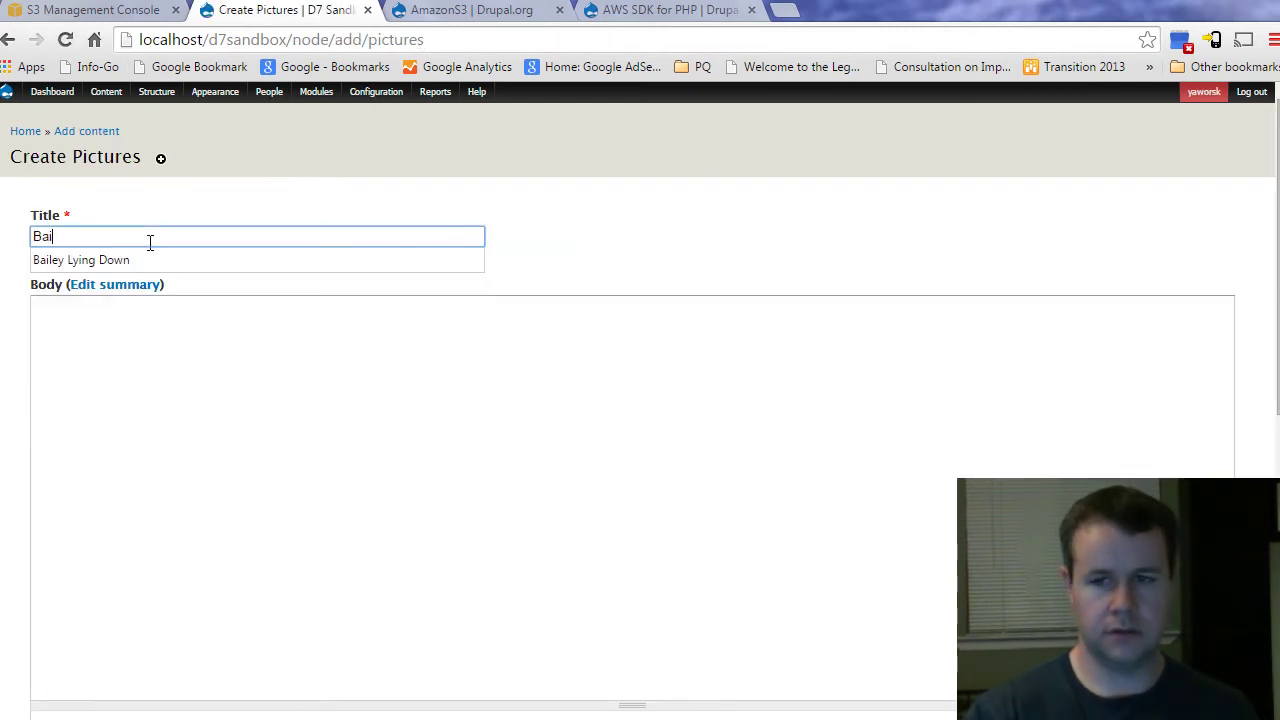
pyautogui.write('ley and Susie')
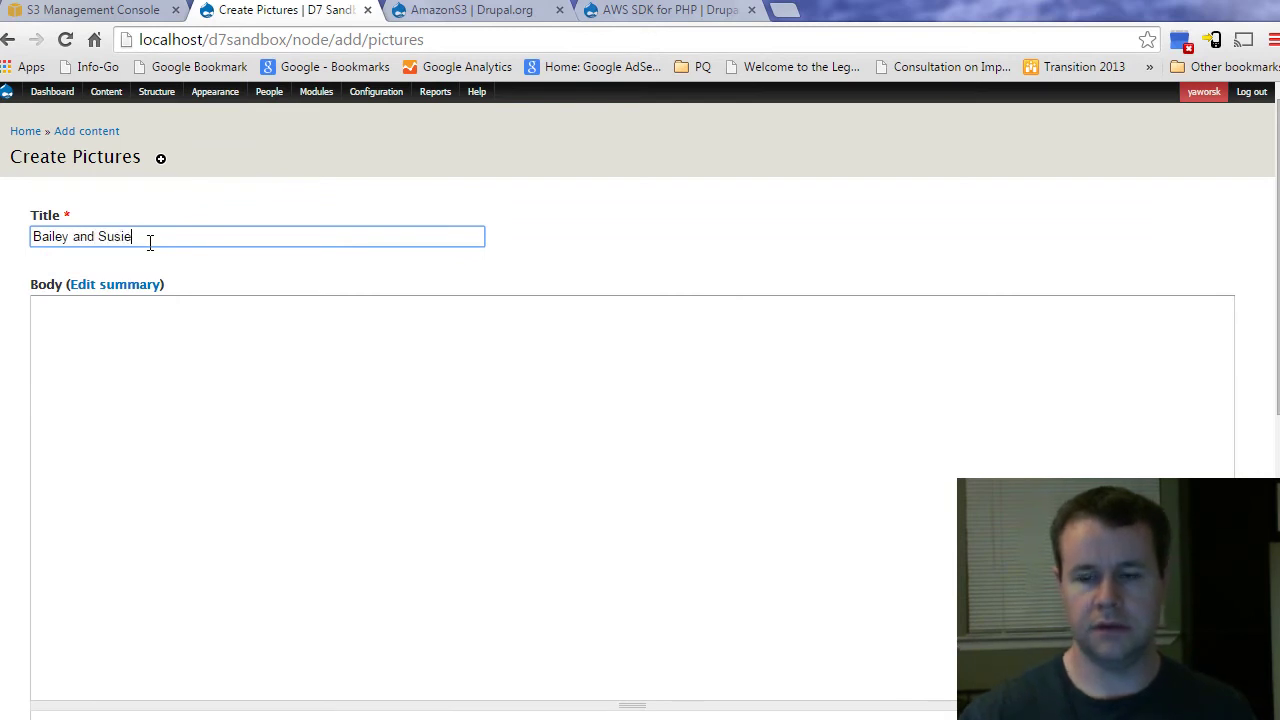
pyautogui.click(196, 344)
pyautogui.write('Two gr')
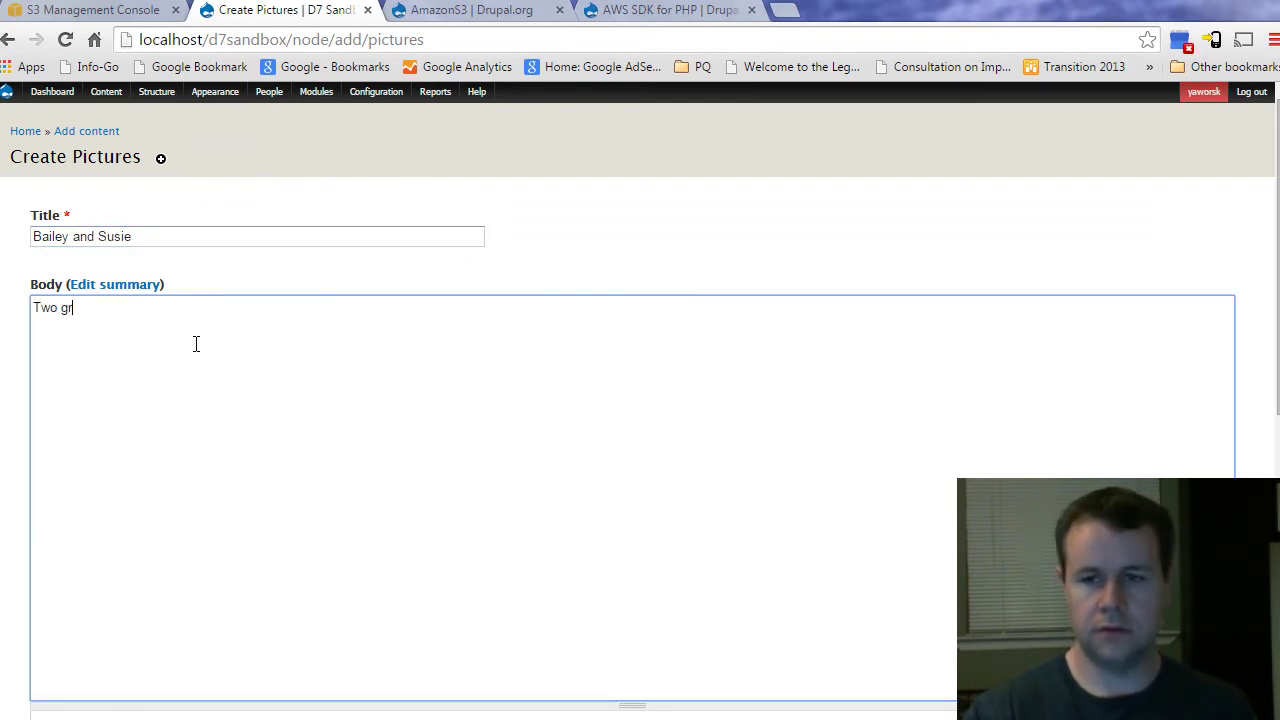
pyautogui.write('eatest dogs ever.')
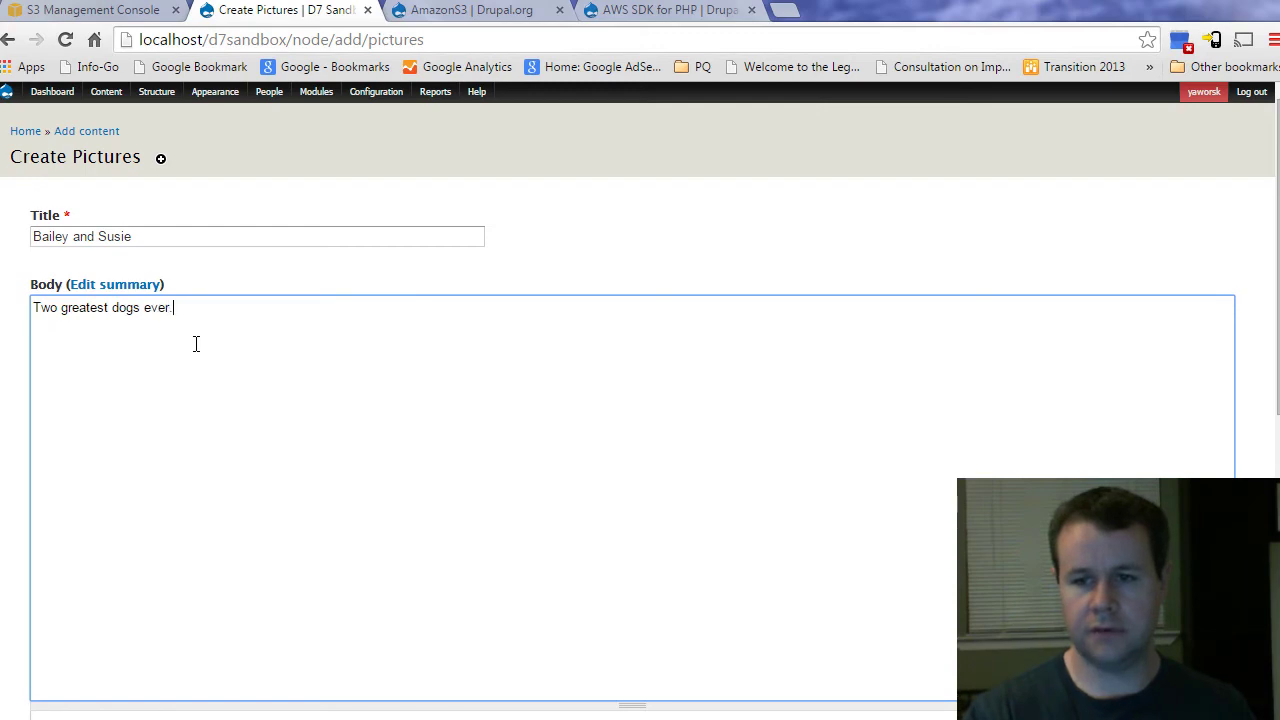
pyautogui.scroll(-6, 200, 360)
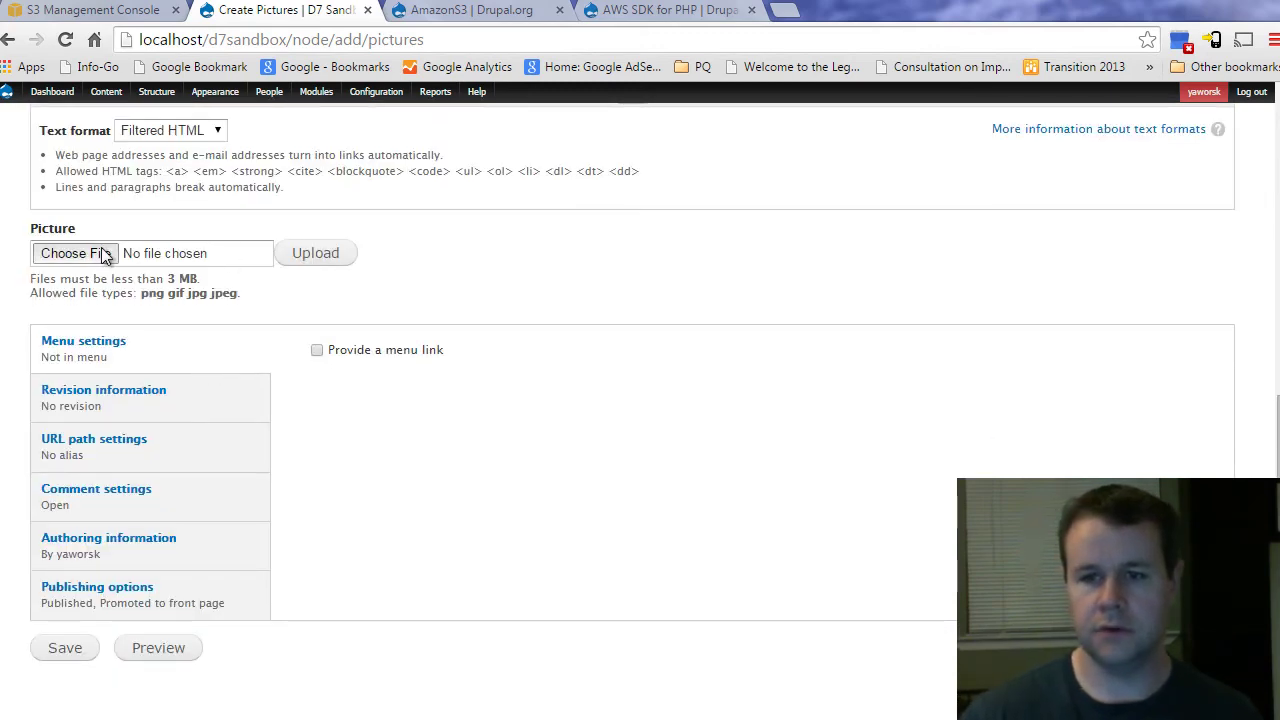
# Step: Choose IMAG0025.jpg from D:\Pictures\Dogs as the post's picture file
pyautogui.click(100, 251)
pyautogui.click(70, 262)
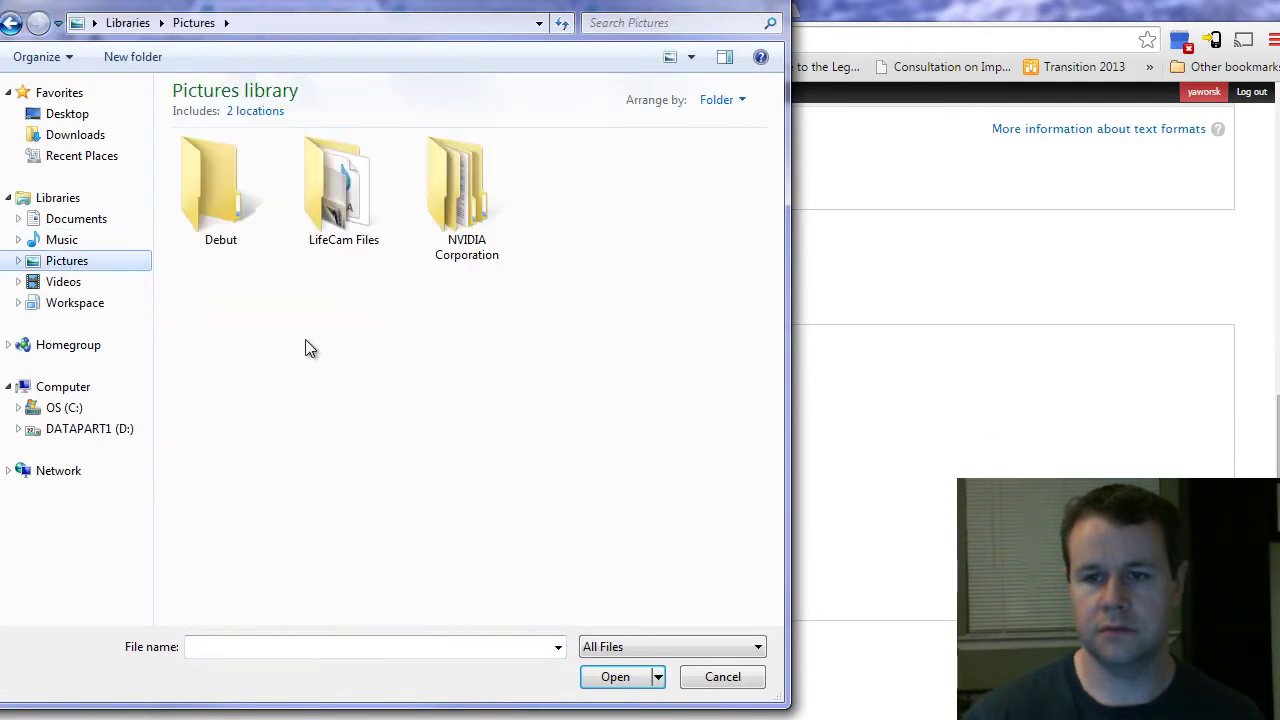
pyautogui.click(84, 428)
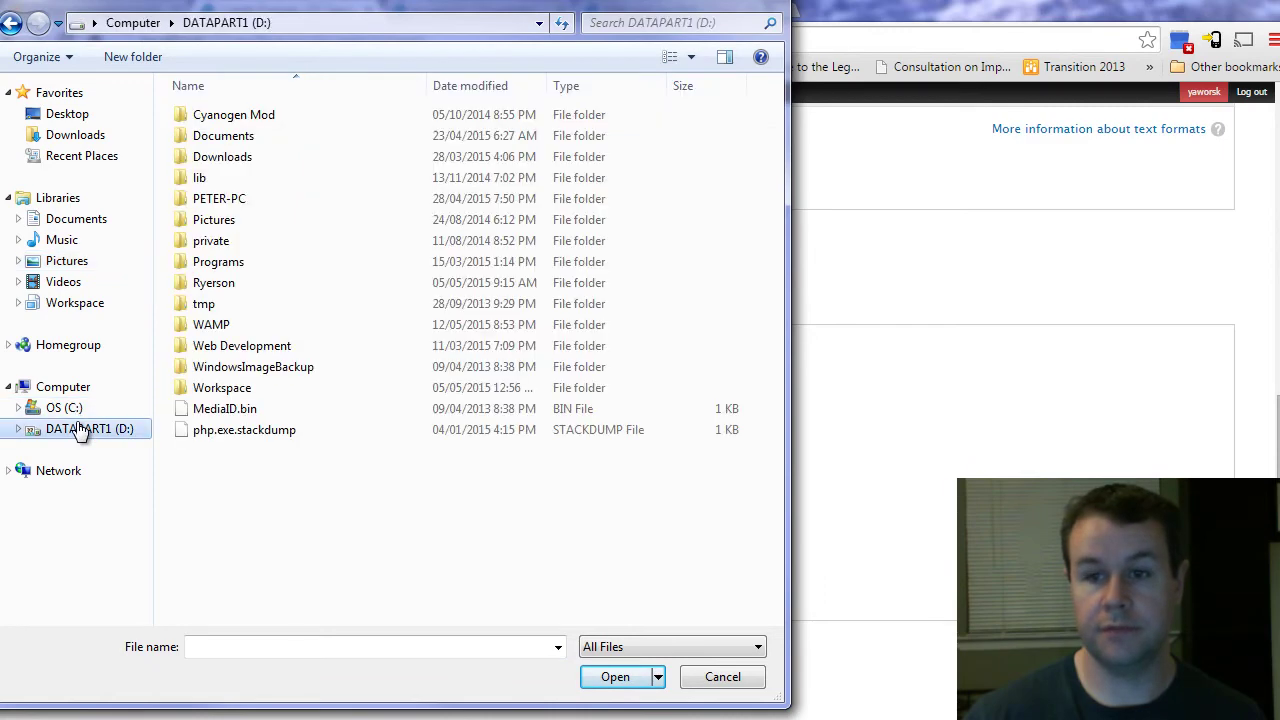
pyautogui.doubleClick(214, 219)
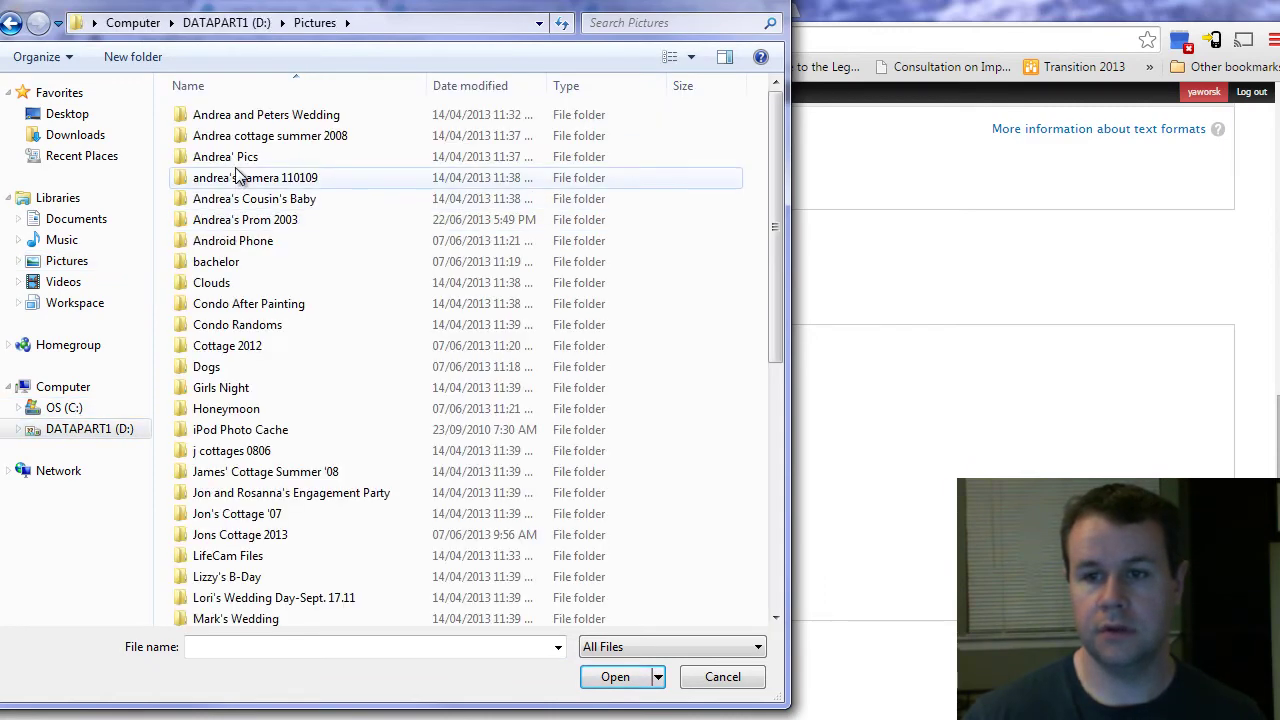
pyautogui.doubleClick(224, 366)
pyautogui.scroll(-15, 543, 289)
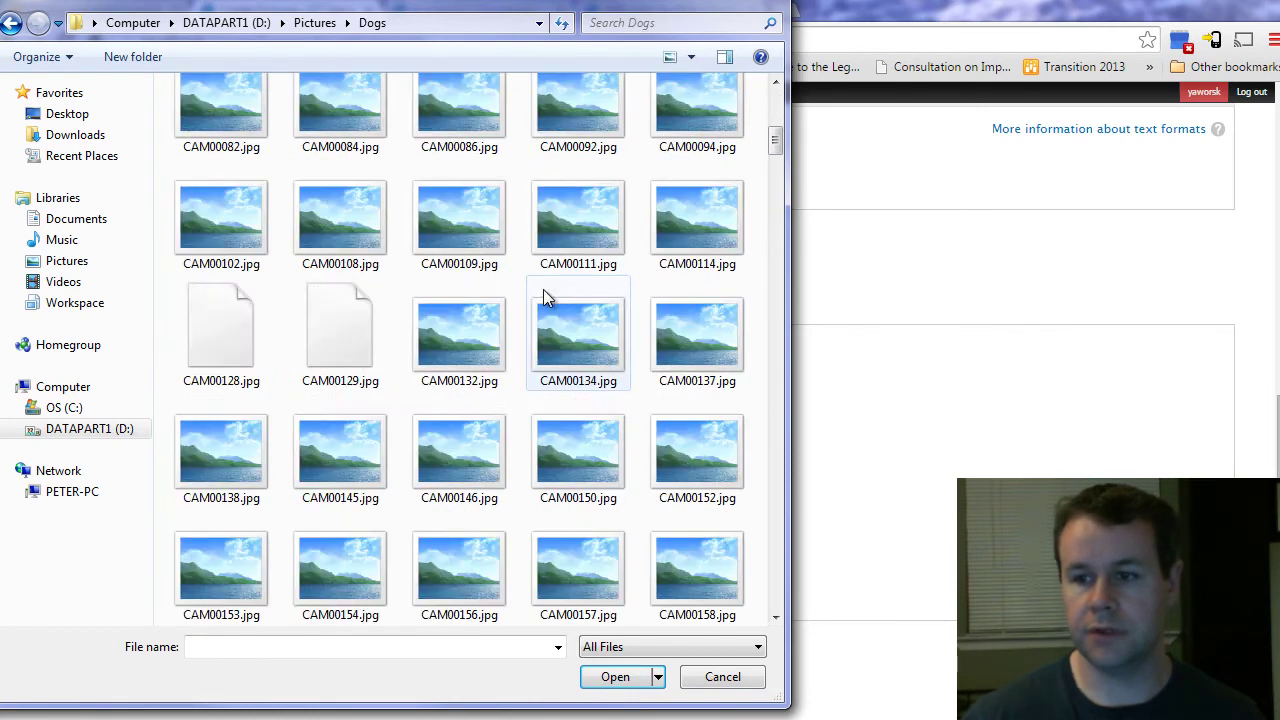
pyautogui.scroll(-10, 543, 303)
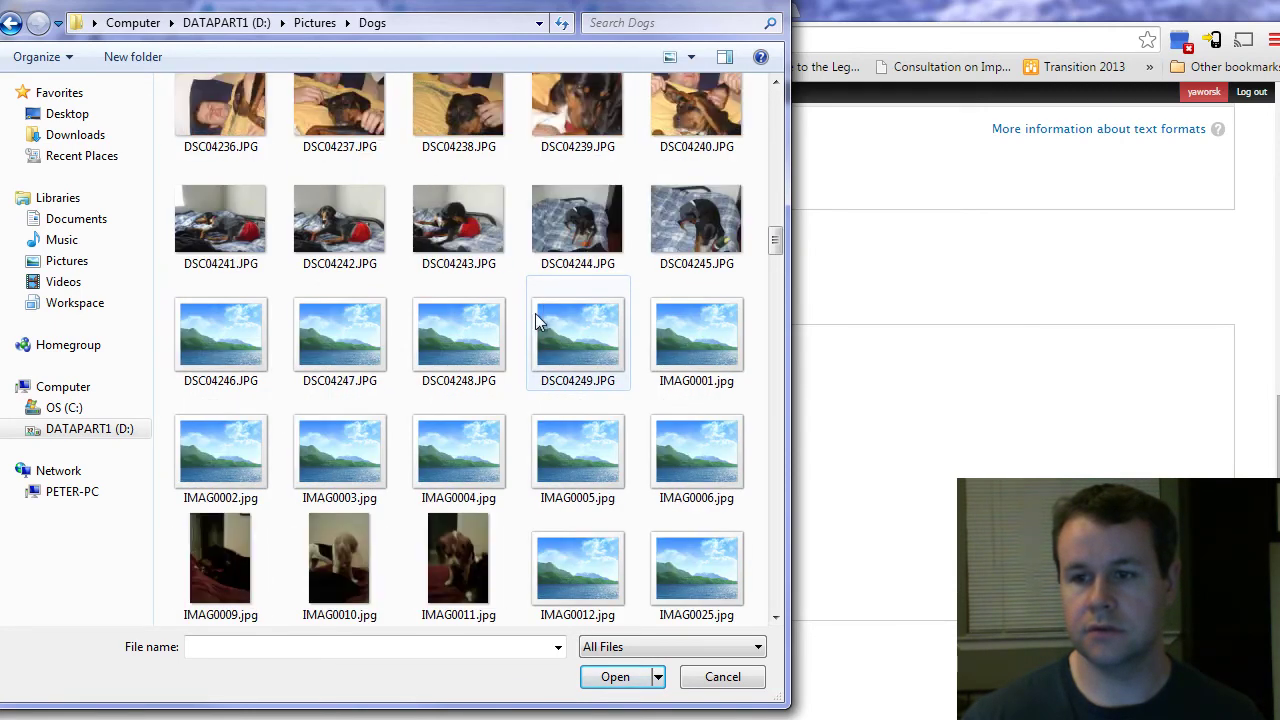
pyautogui.click(568, 554)
pyautogui.doubleClick(676, 558)
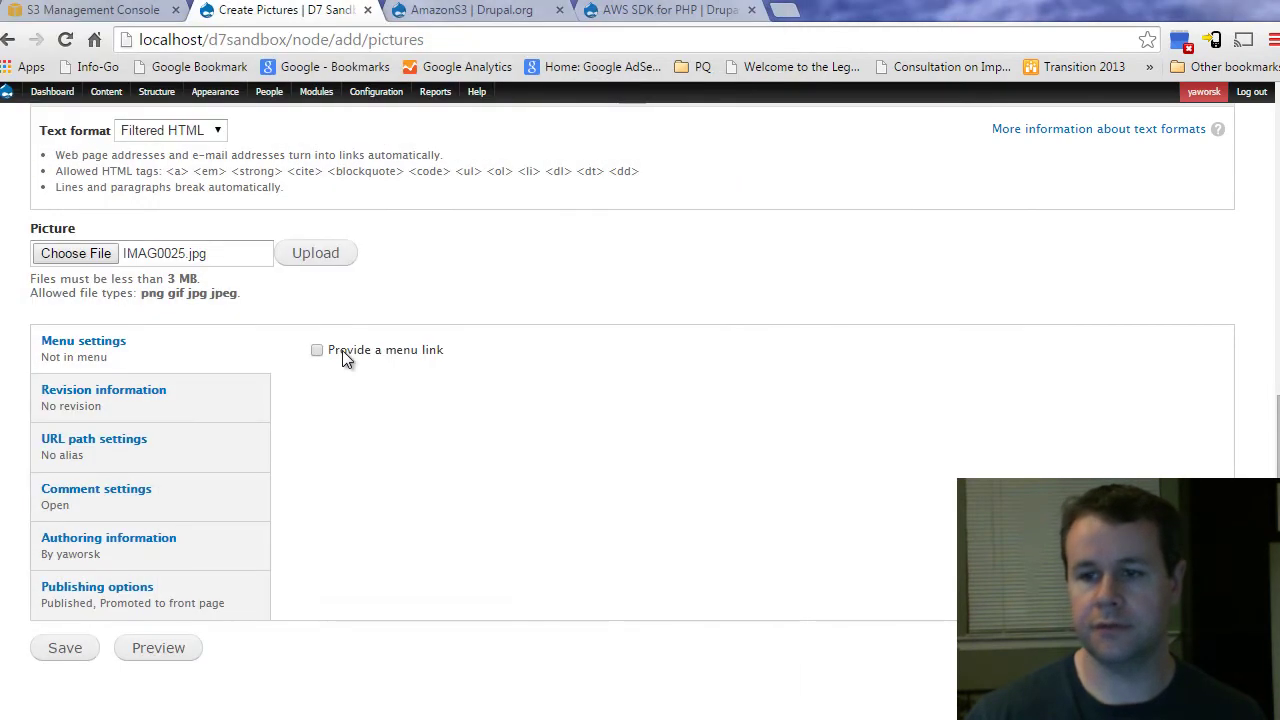
# Step: Upload IMAG0025.jpg to the Picture field and dismiss the AJAX error alert
pyautogui.click(331, 252)
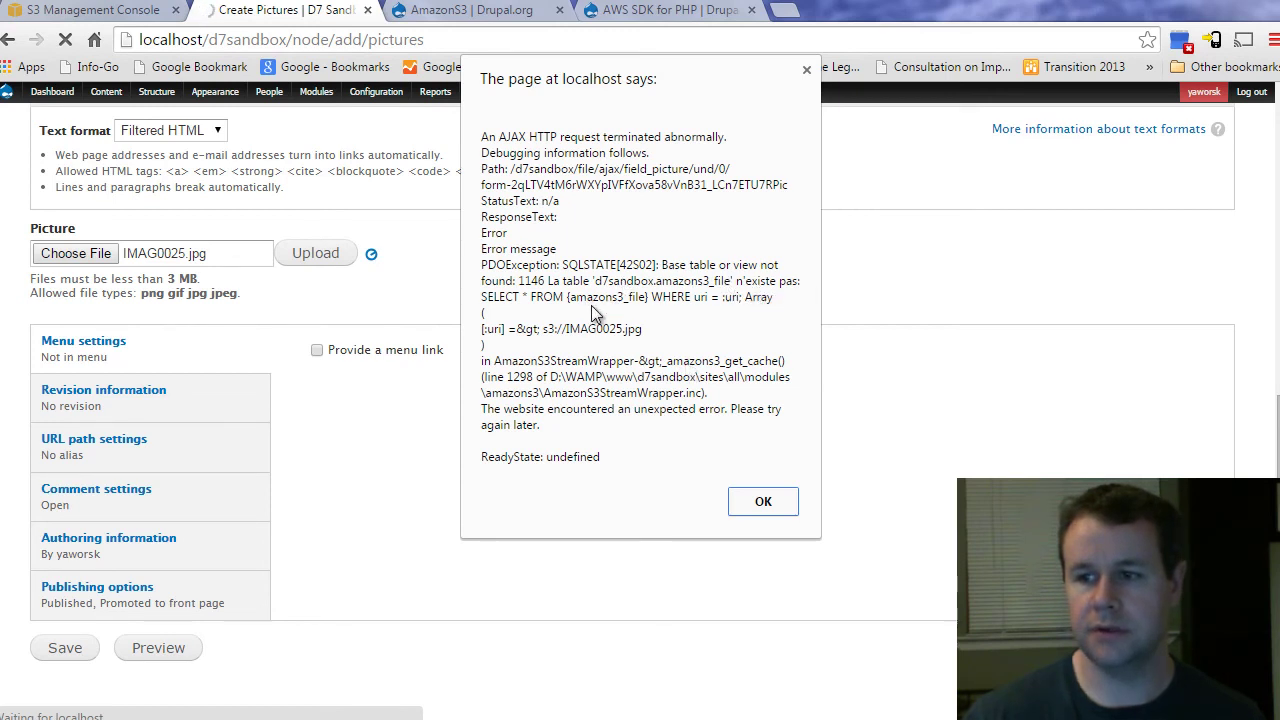
pyautogui.click(762, 503)
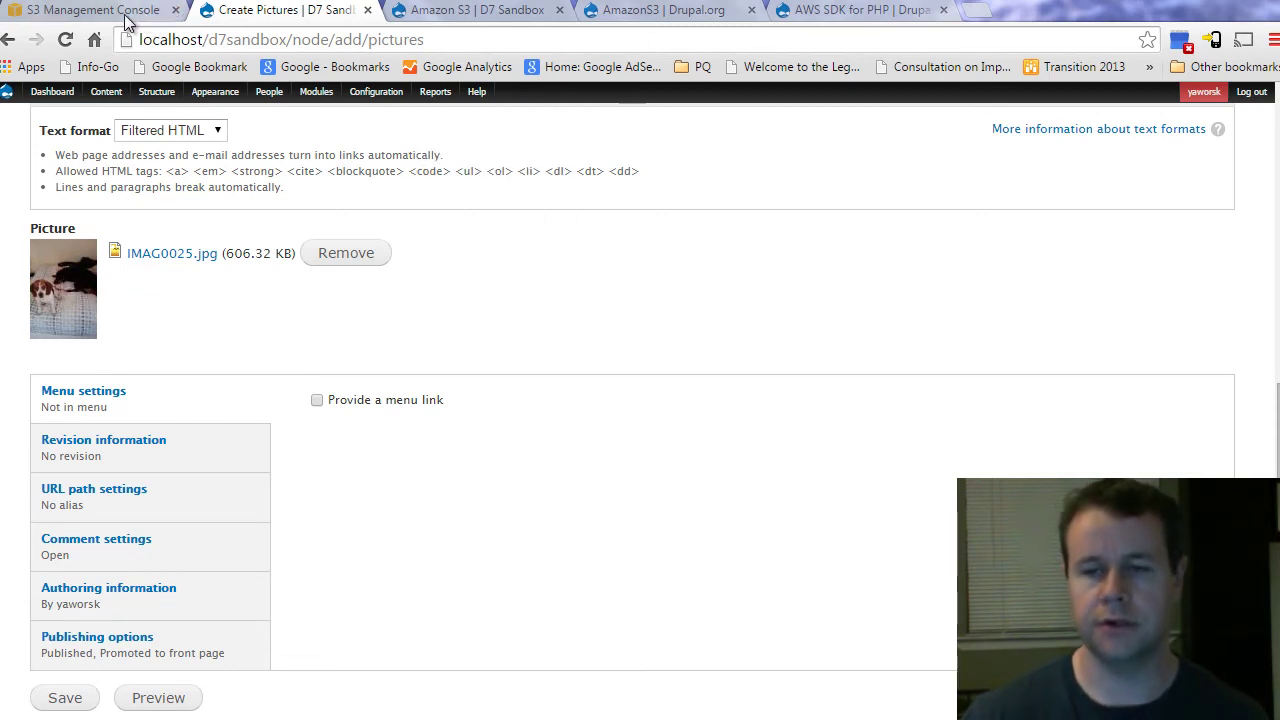
# Step: Save the Bailey and Susie post, then inspect the dog photo's markup on node/1
pyautogui.click(82, 700)
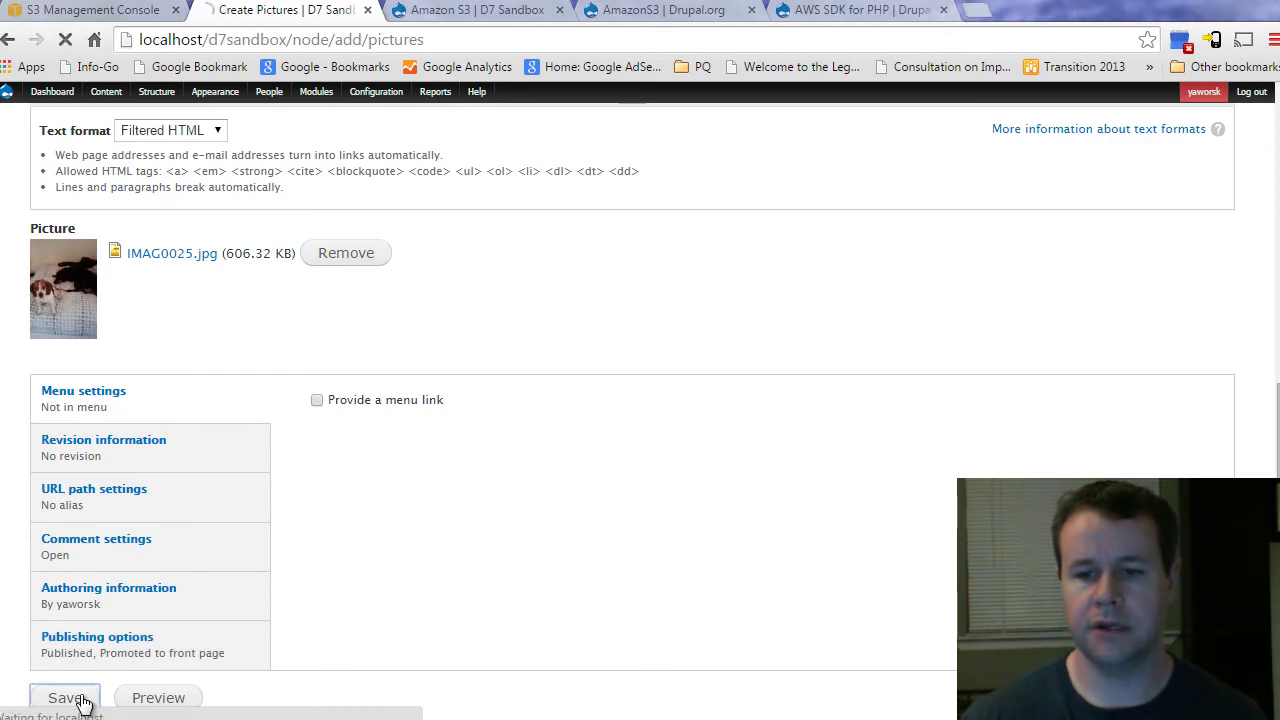
pyautogui.scroll(-3, 727, 470)
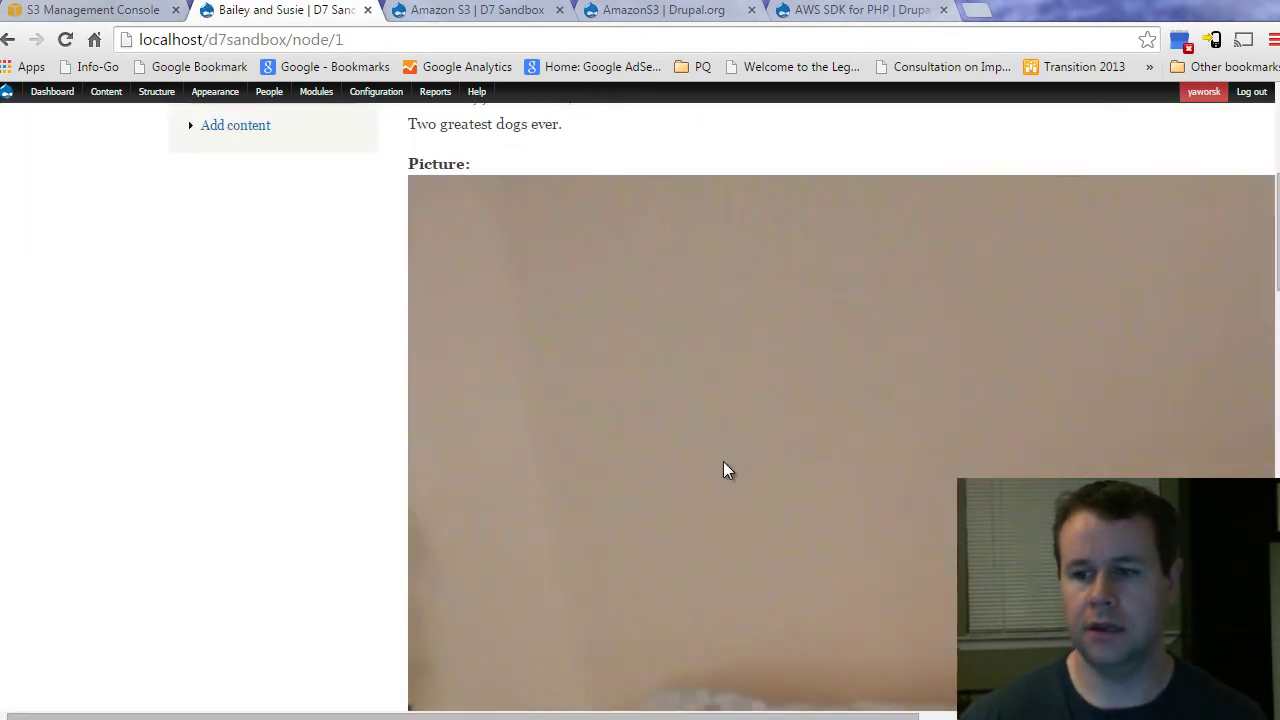
pyautogui.hscroll(5, 727, 470)
pyautogui.scroll(-5, 556, 360)
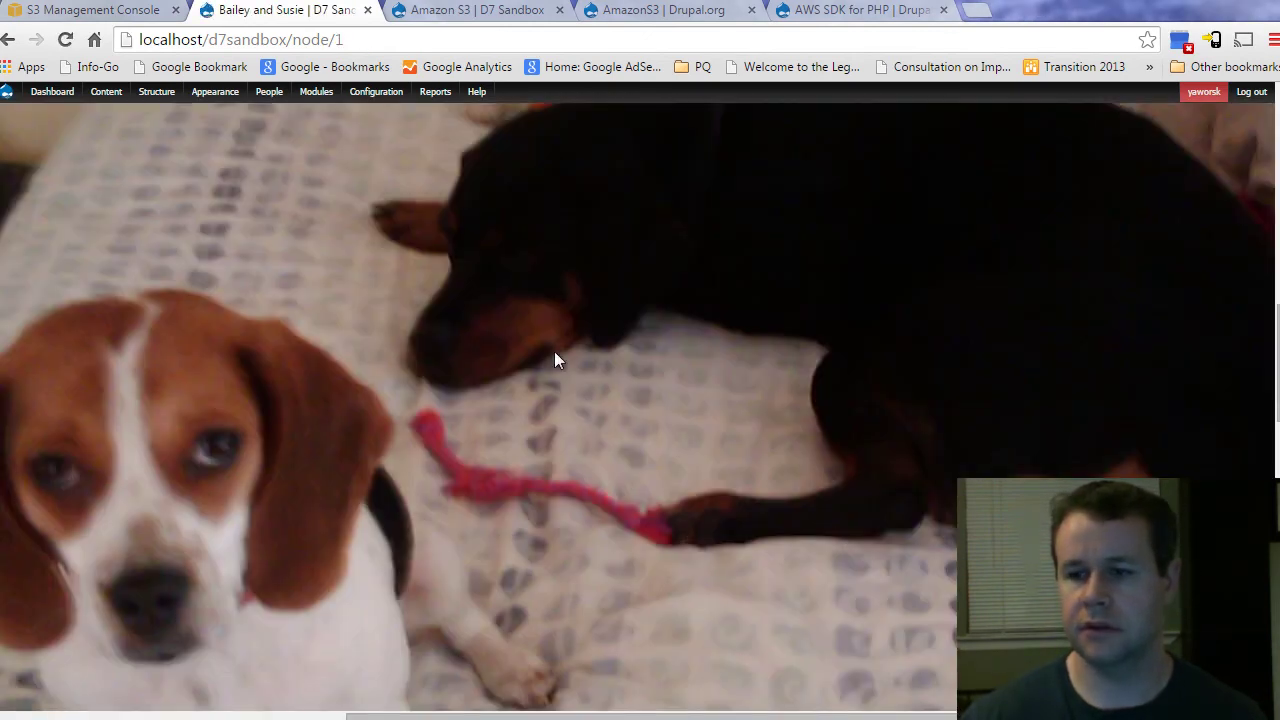
pyautogui.rightClick(320, 351)
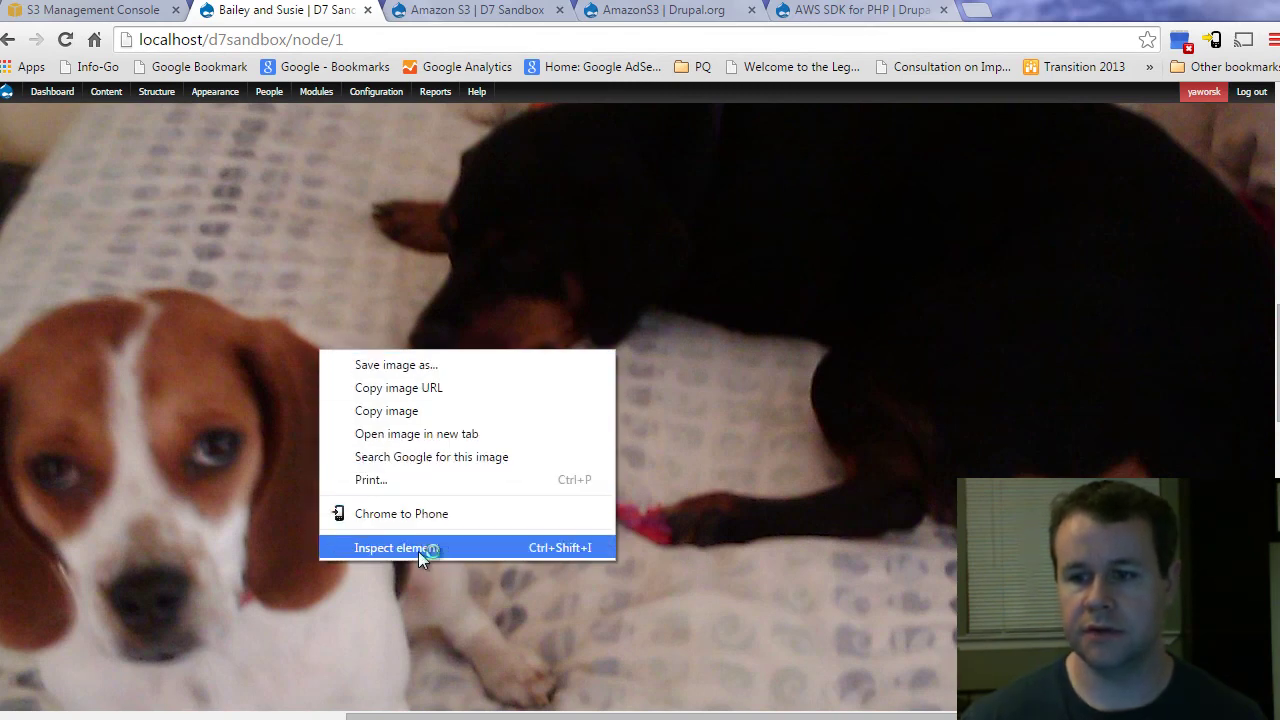
pyautogui.click(418, 548)
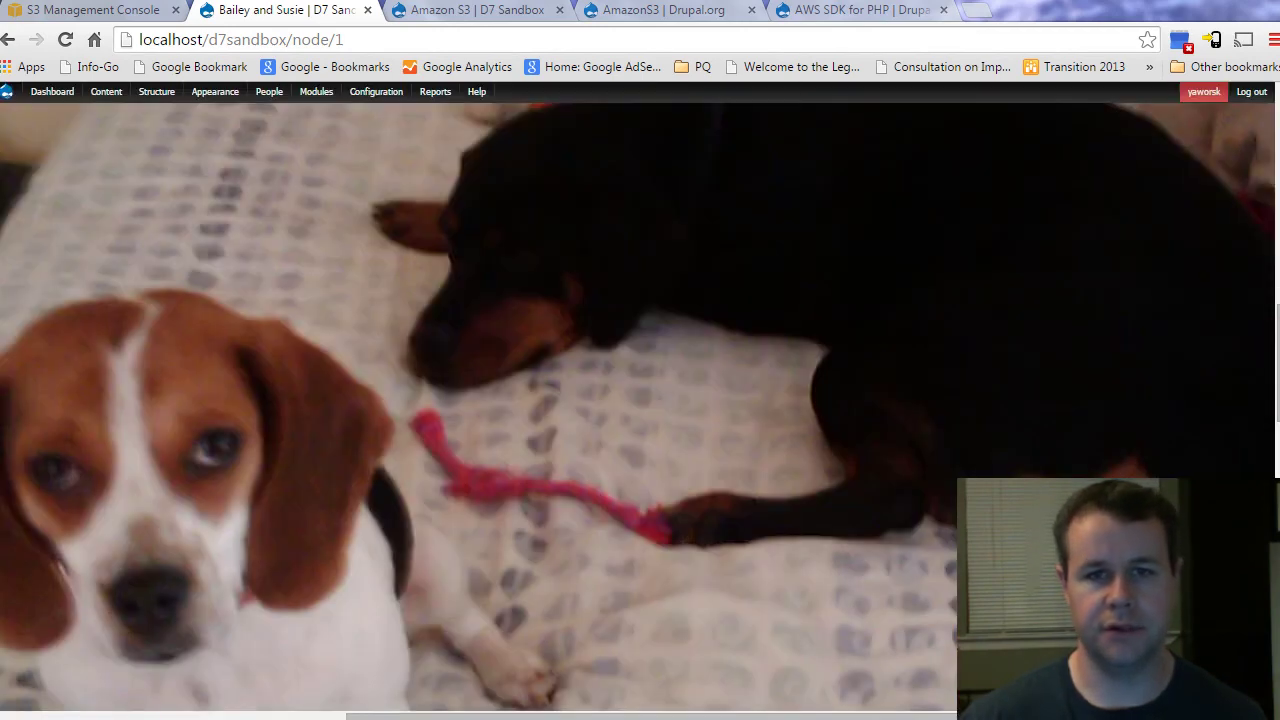
# Step: In the S3 console, browse the twd-test bucket to styles/thumbnail/s3 to find the IMAG0025.jpg thumbnail
pyautogui.click(90, 12)
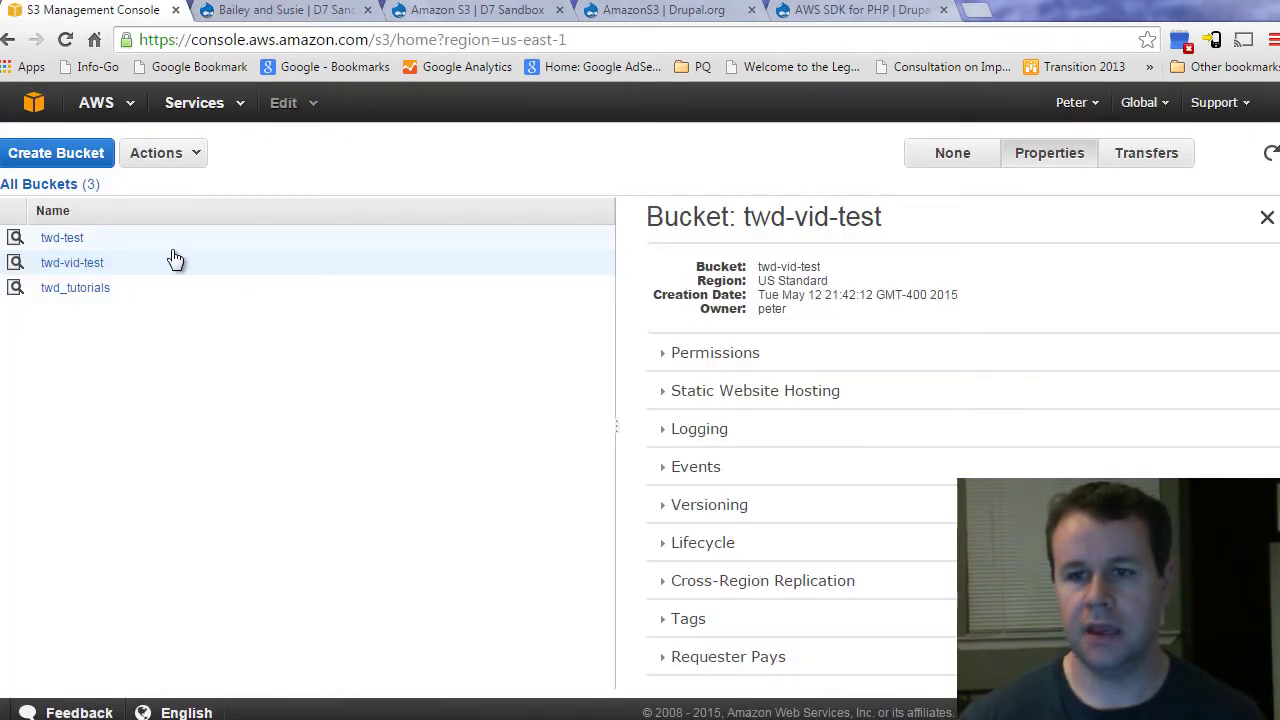
pyautogui.click(67, 242)
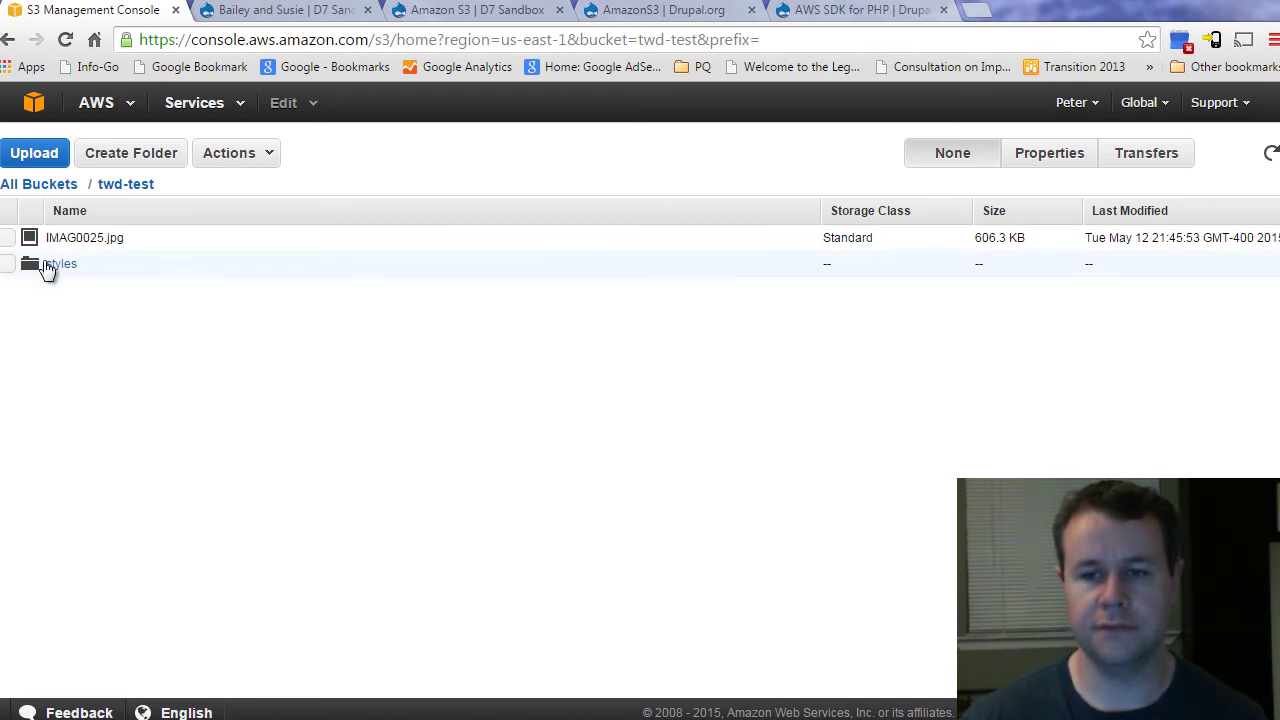
pyautogui.click(50, 264)
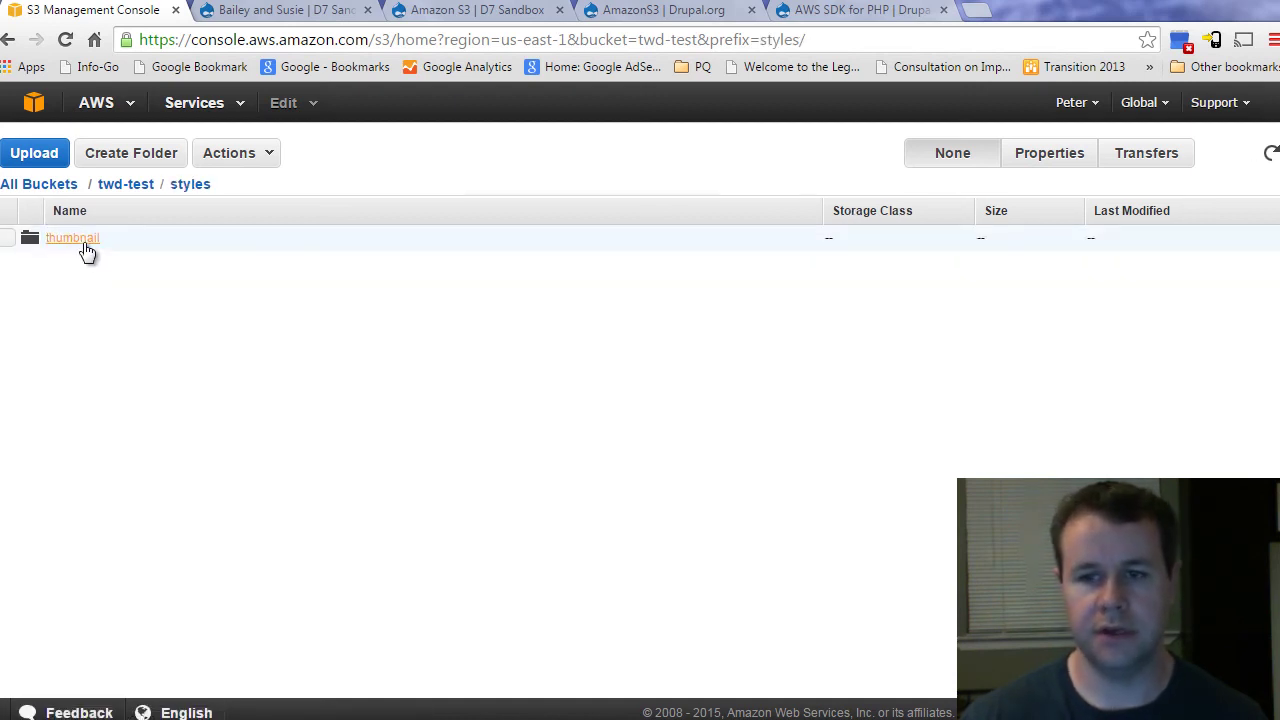
pyautogui.click(57, 242)
pyautogui.click(55, 243)
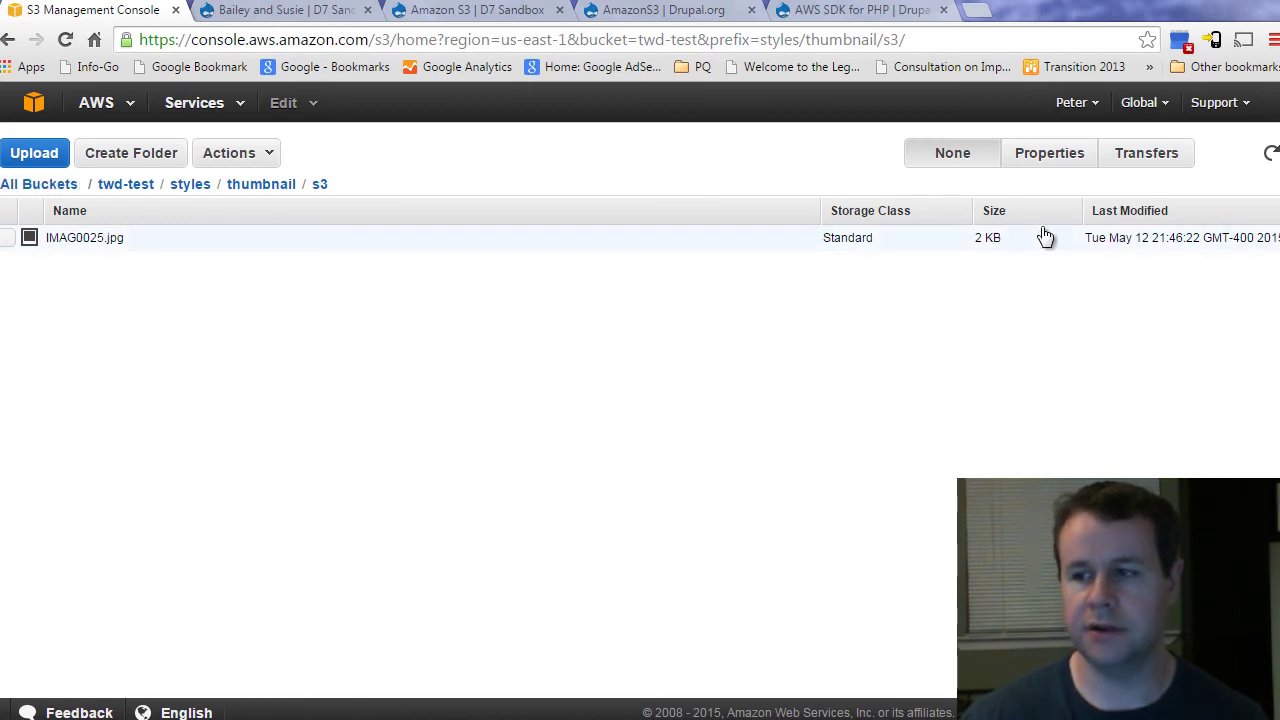
# Step: Leave the Bailey and Susie page for the D7 Sandbox front page to confirm the post's teaser is listed
pyautogui.click(255, 12)
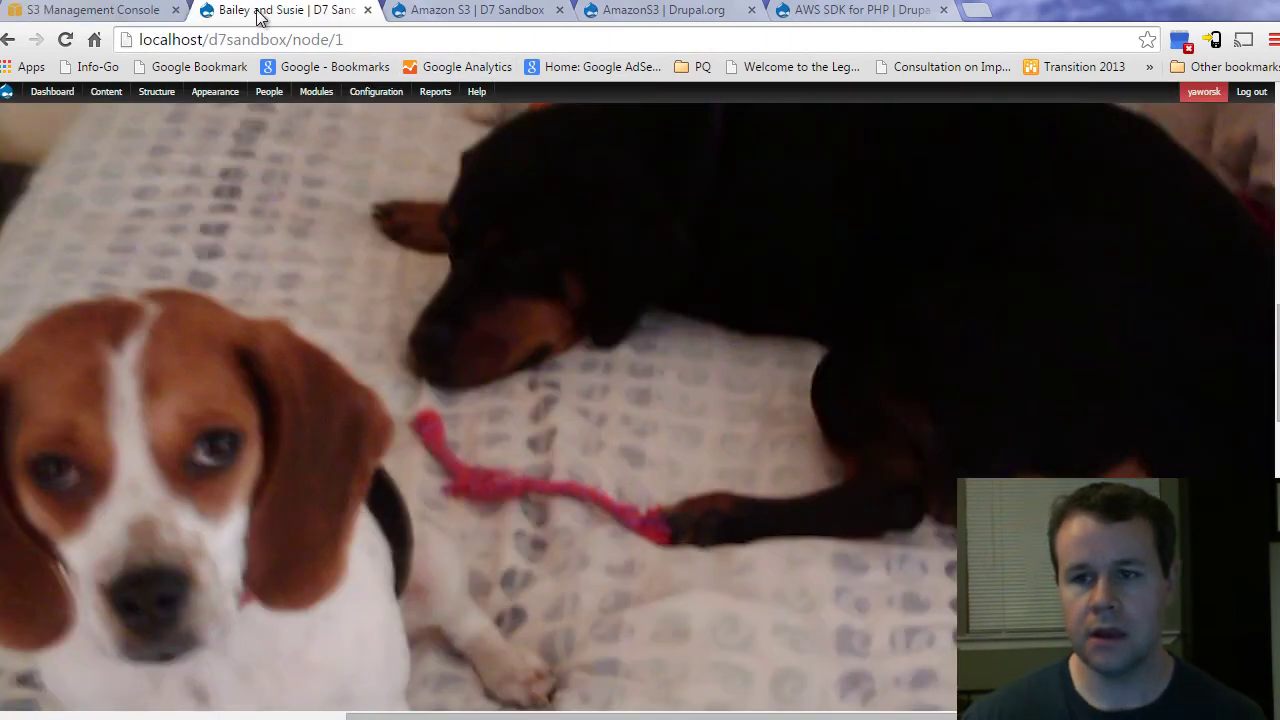
pyautogui.moveTo(143, 134)
pyautogui.scroll(4, 8, 190)
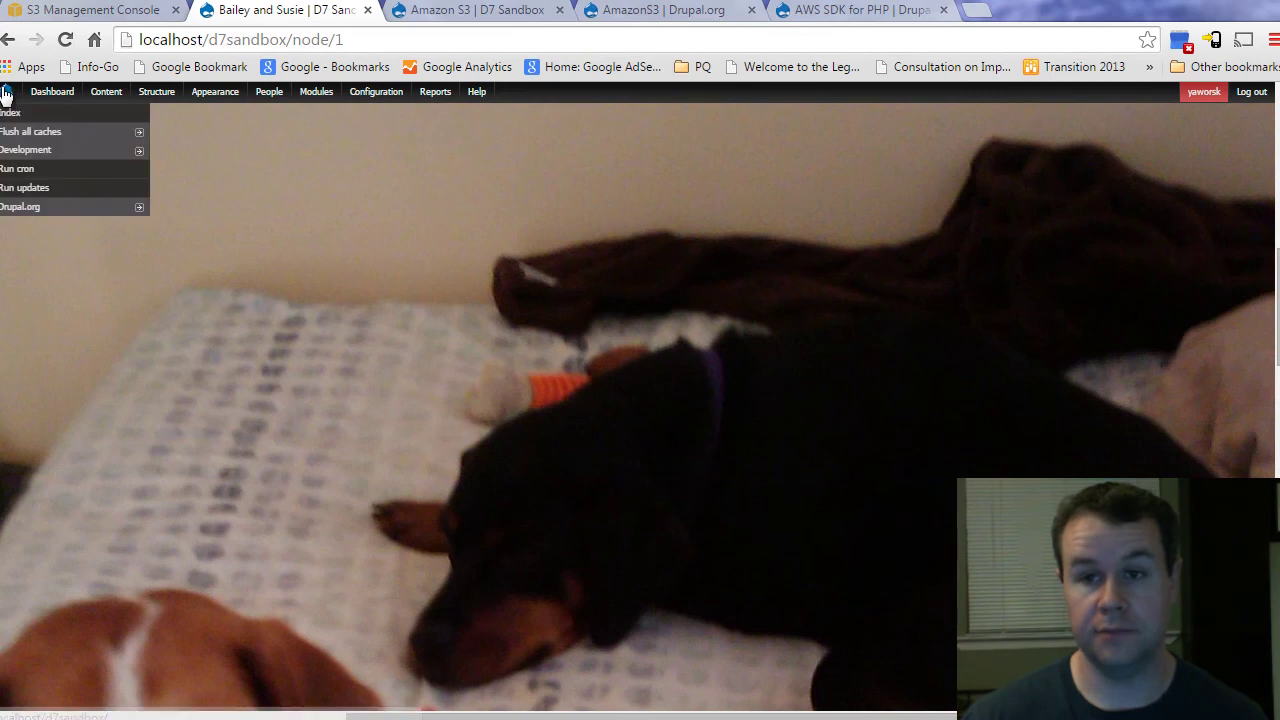
pyautogui.click(6, 91)
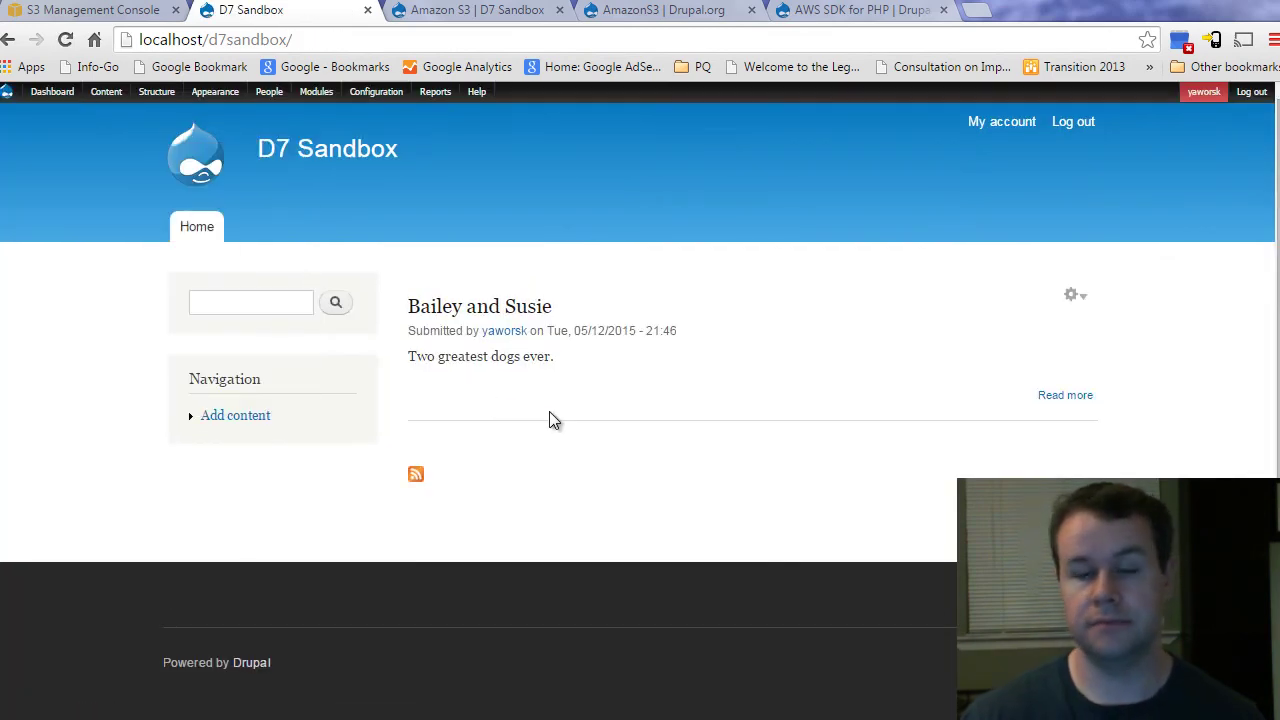